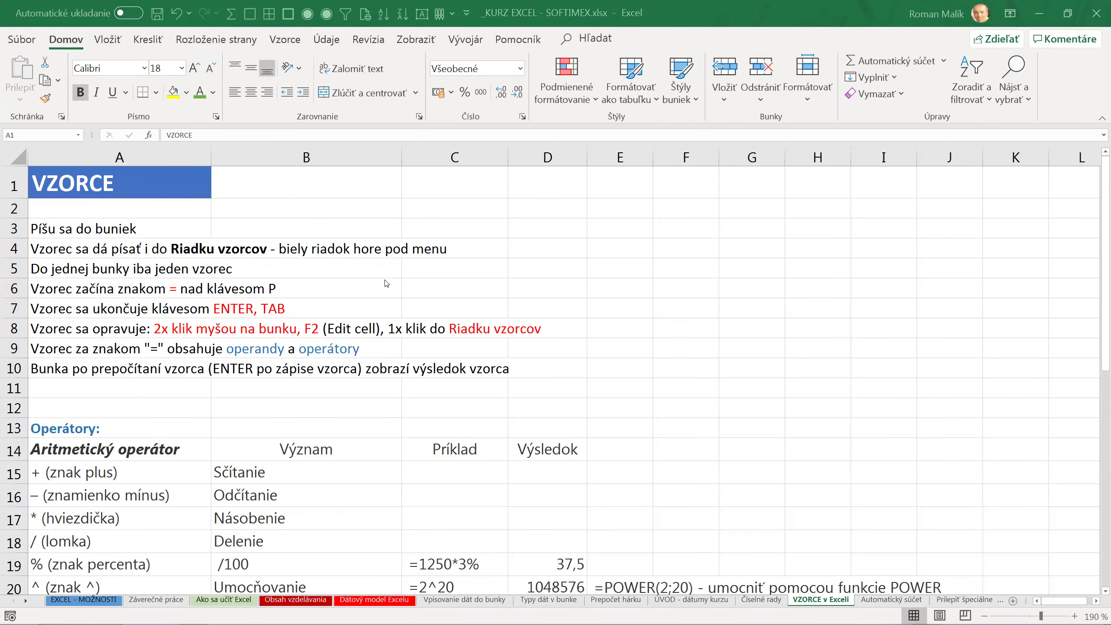
Step: Look over the VZORCE title and notes by moving the active cell around A1–G6
left_click(93, 186)
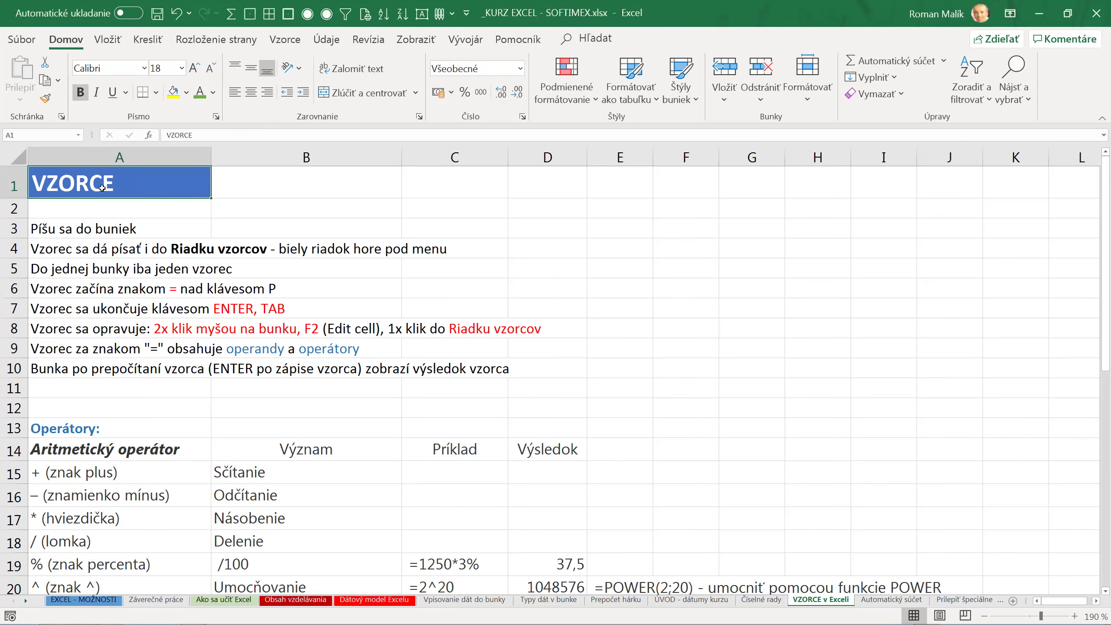
left_click(103, 229)
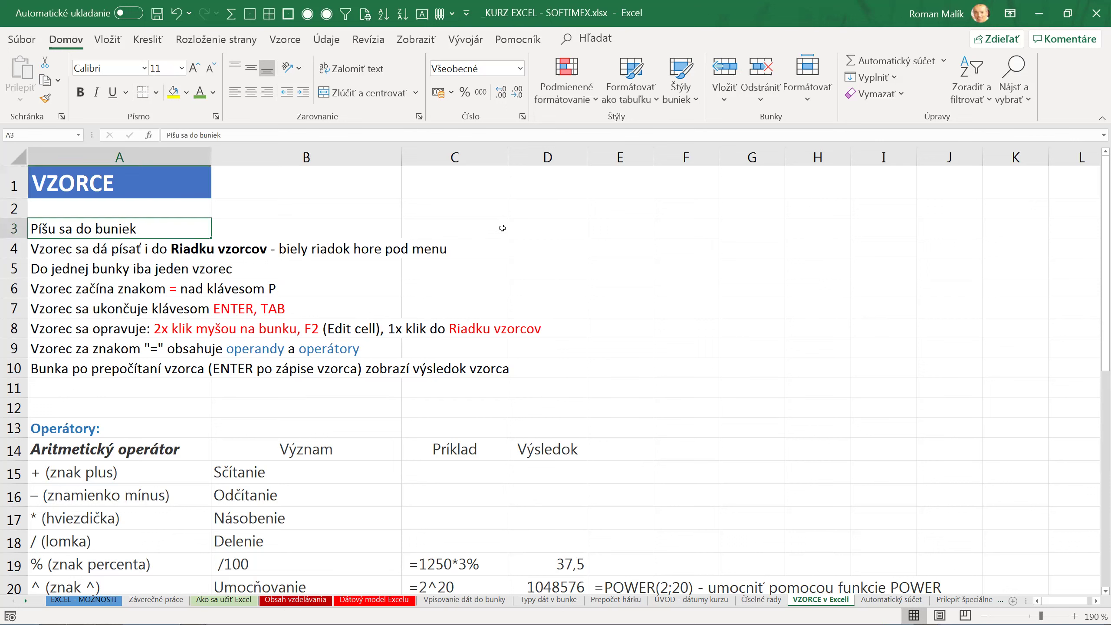
left_click(543, 229)
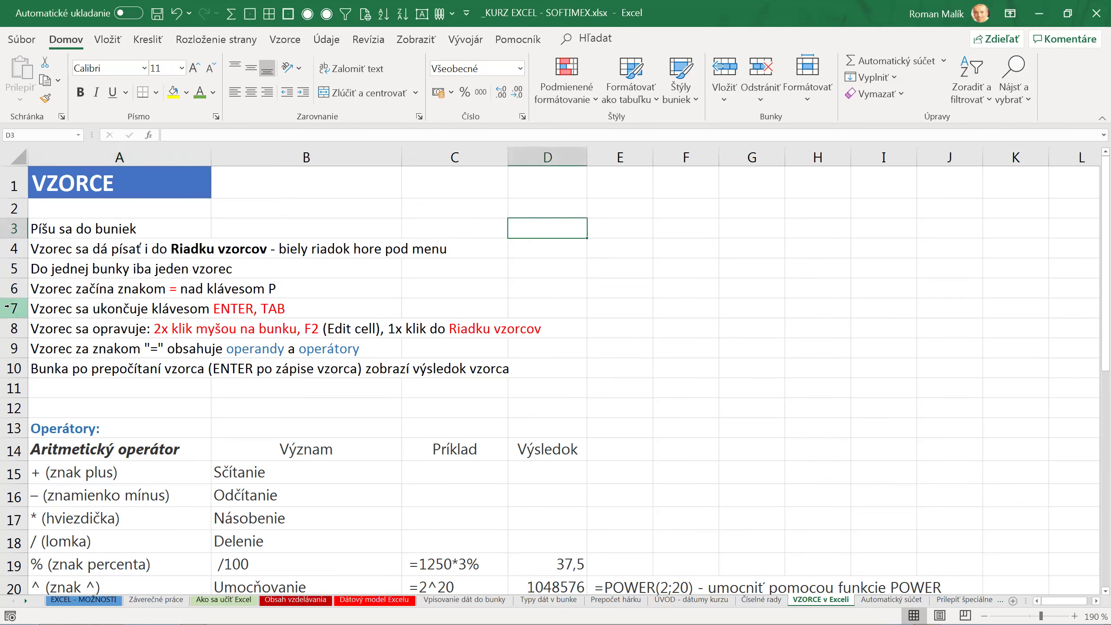
key("Right")
key("Right")
key("Right")
key("Right")
key("Down")
key("Down")
key("Down")
key("Left")
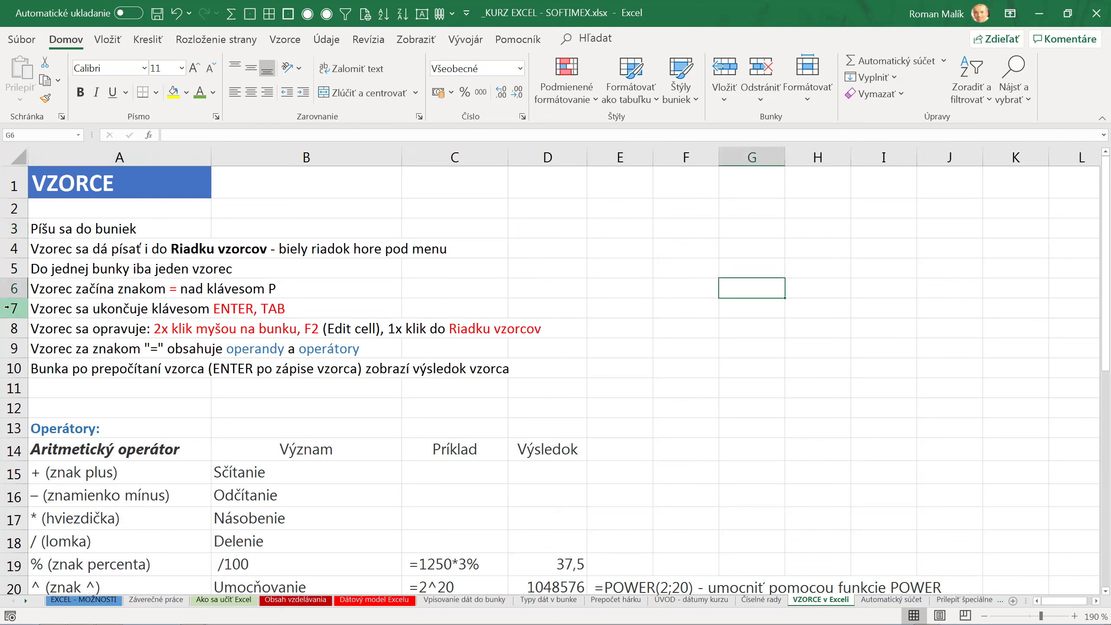
key("Left")
key("Up")
key("Up")
key("Up")
key("Up")
key("Up")
key("Down")
key("Down")
key("Down")
key("Down")
key("Down")
key("Down")
key("Up")
key("Up")
key("Up")
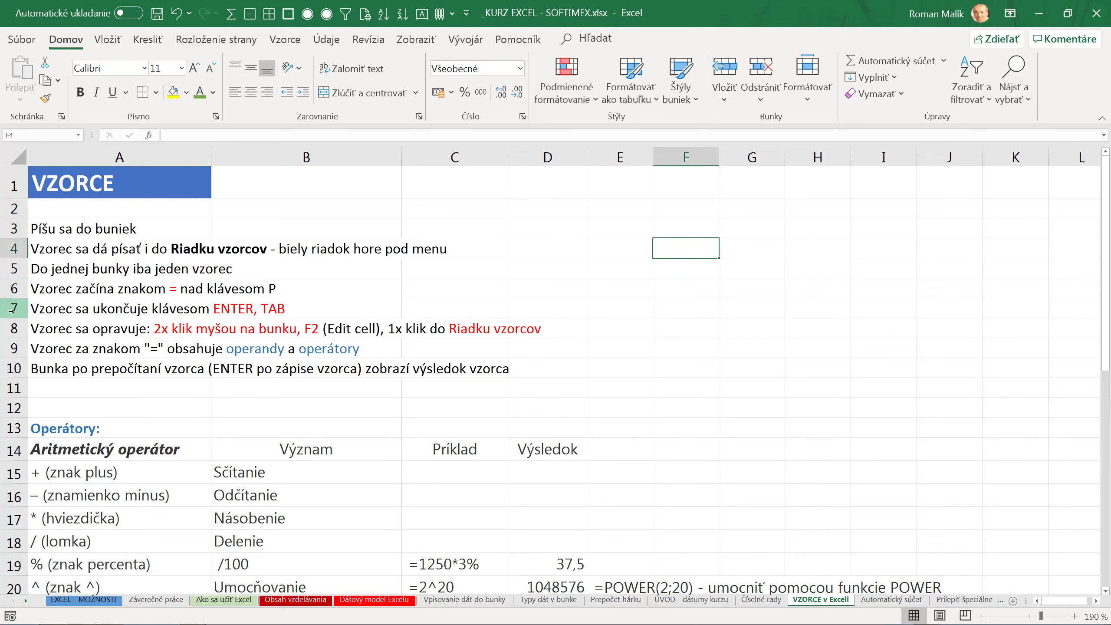
key("Up")
key("Left")
key("Left")
key("Left")
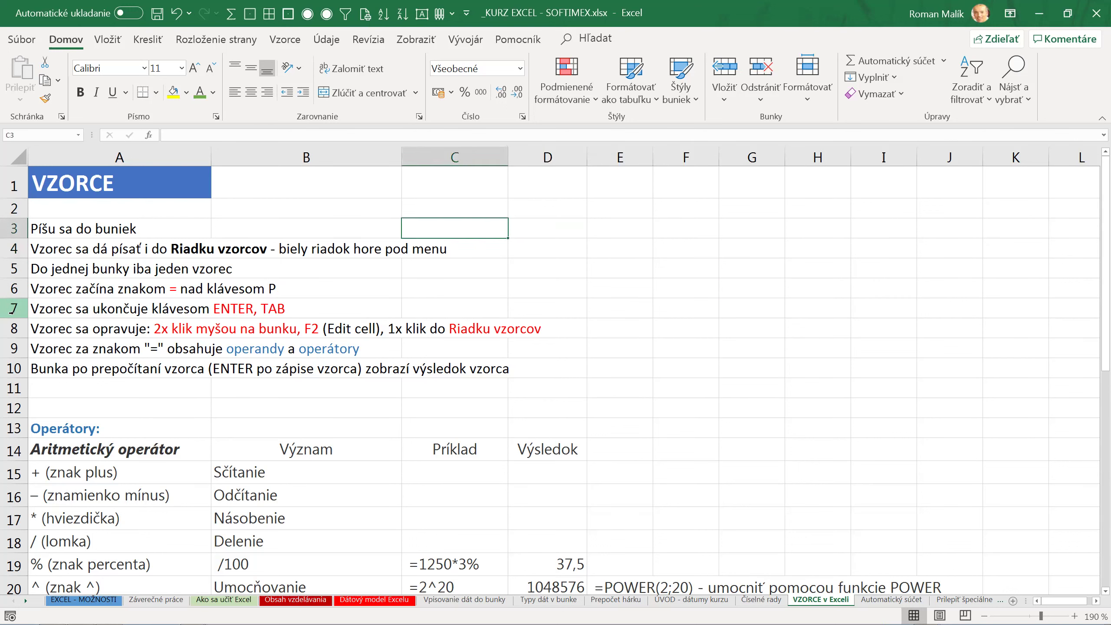
key("Home")
key("Down")
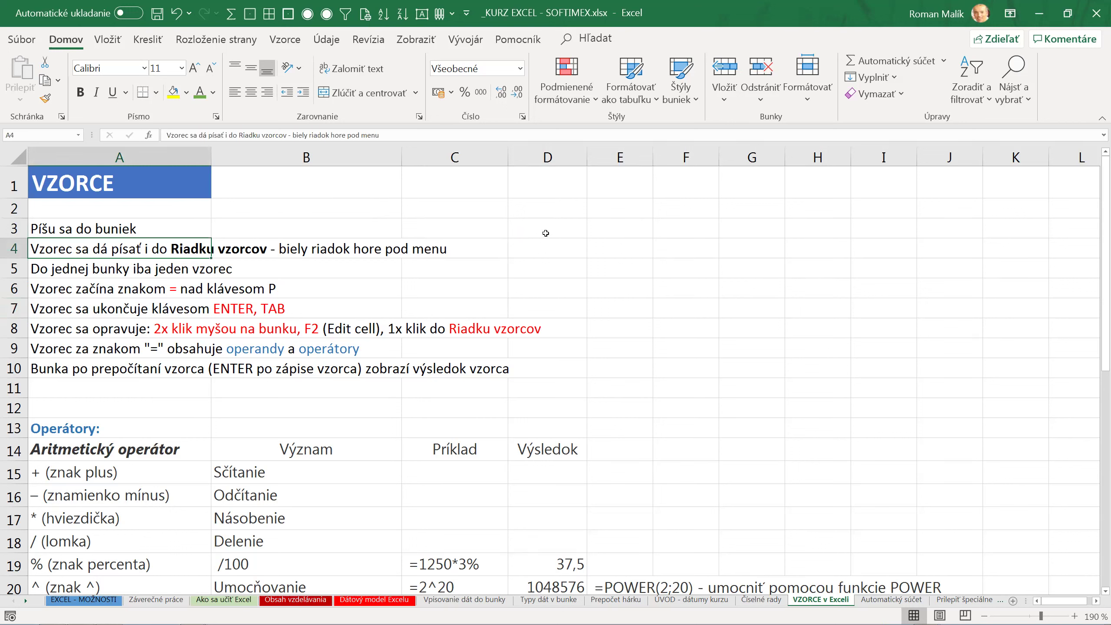
Step: Start editing empty cell D3, cancel it, then step through the notes in A5 and A6
left_click(563, 231)
left_click(411, 136)
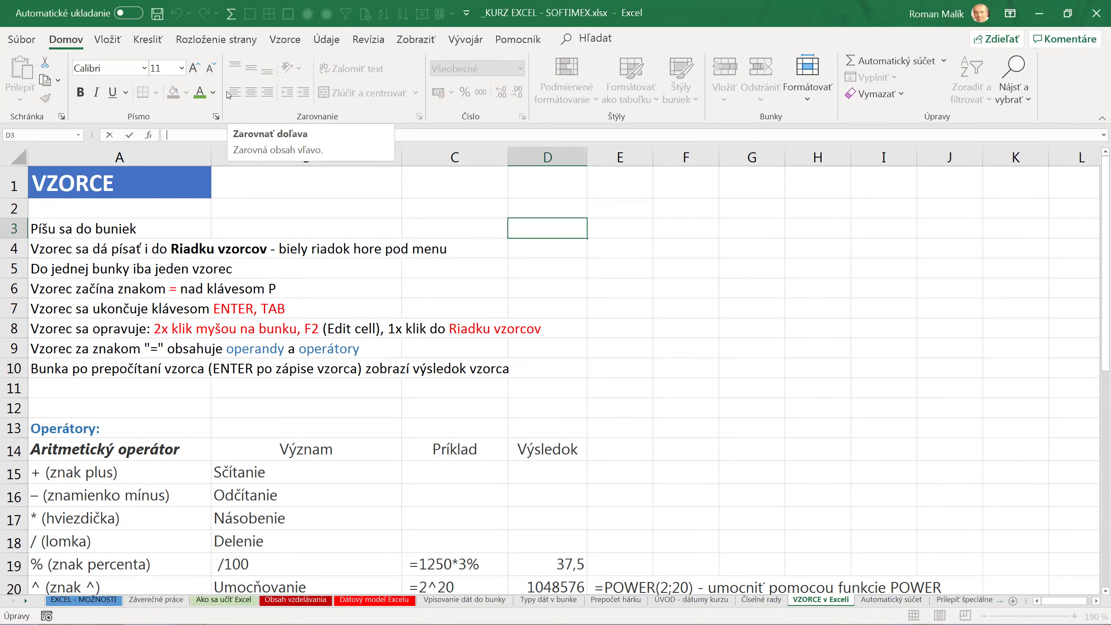
key("Escape")
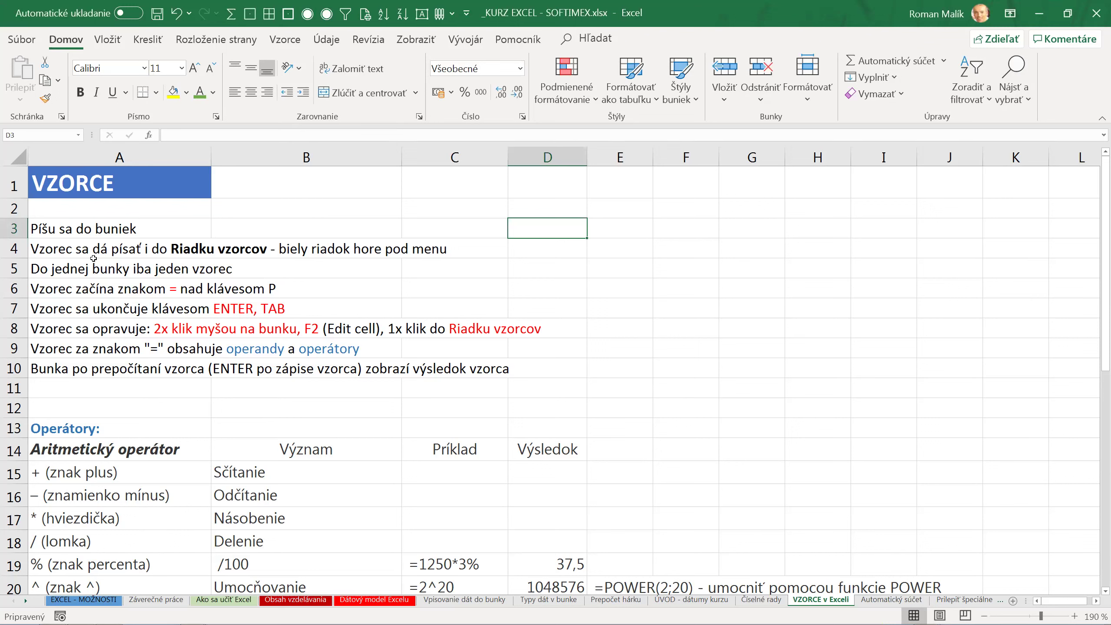
left_click(68, 268)
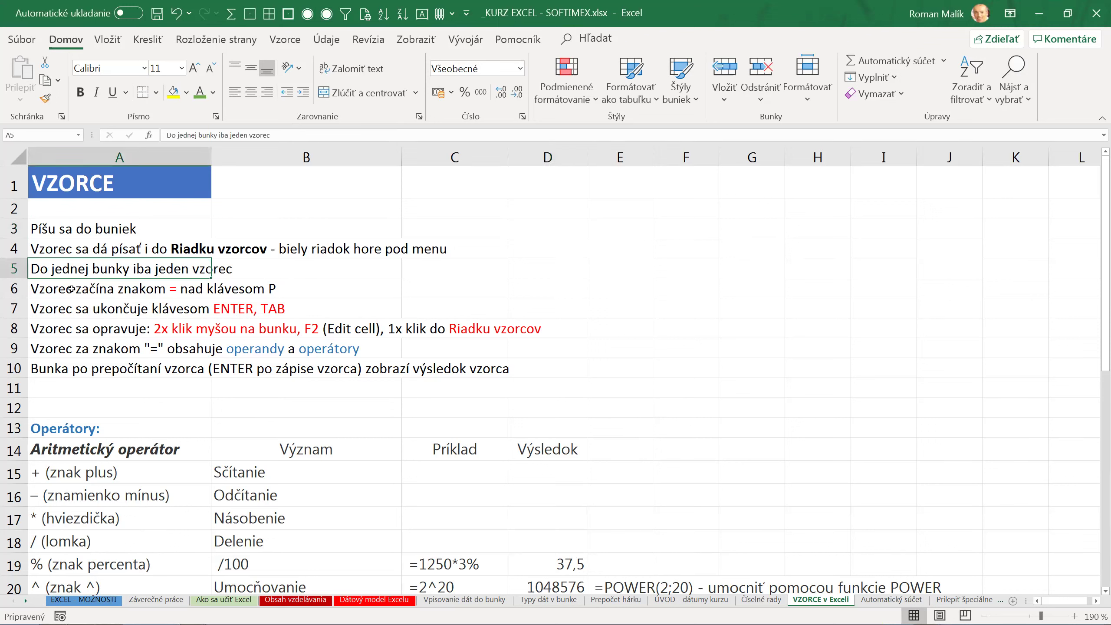
left_click(72, 290)
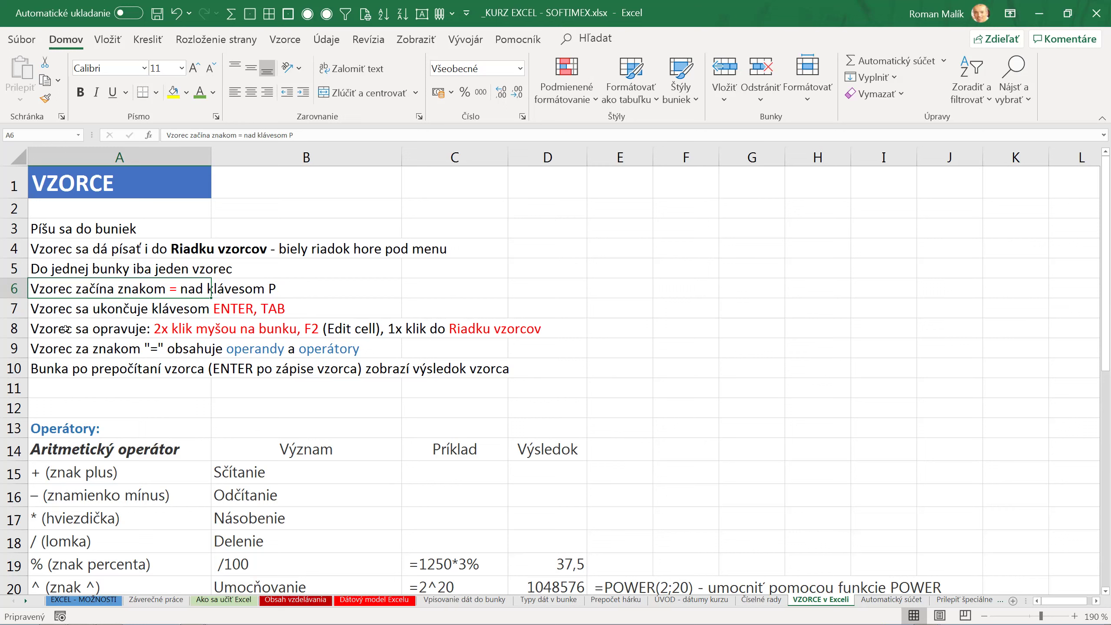
Step: Append ', ESC - prerušiť písanie vzorca' to the note in cell A7
left_click(67, 314)
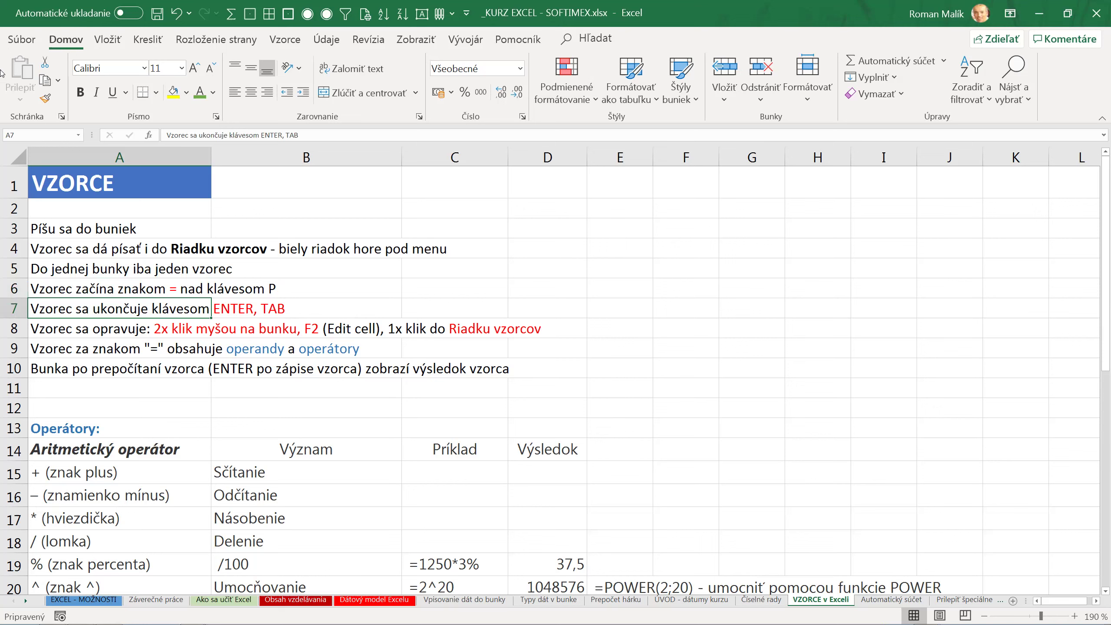
key("F2")
type(", ESC - pre")
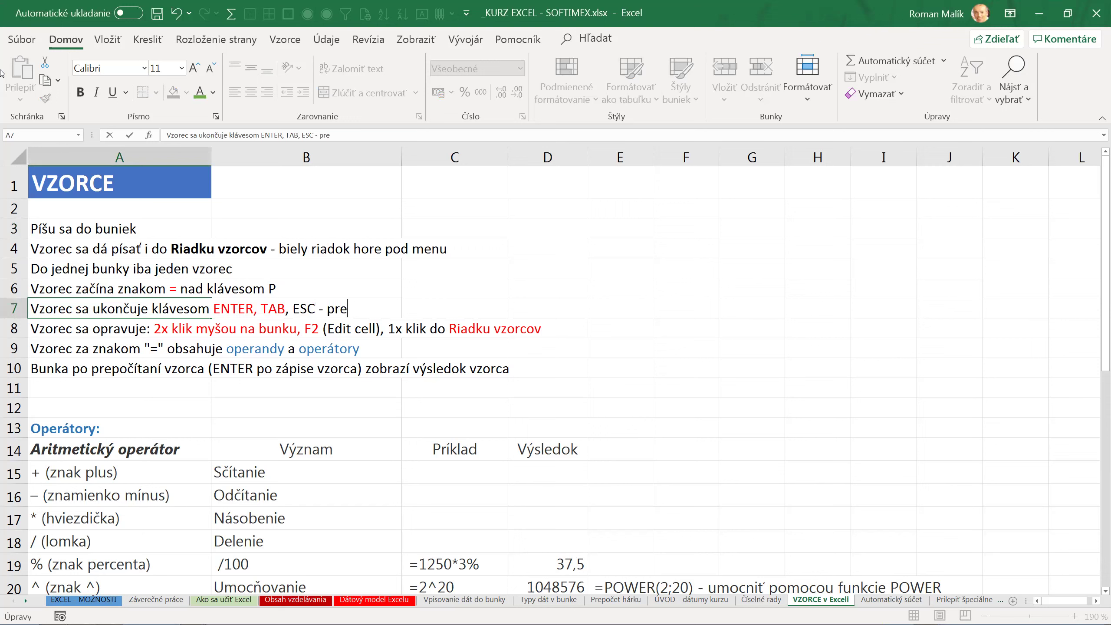
type("rušiť písanie vzorca")
key("Return")
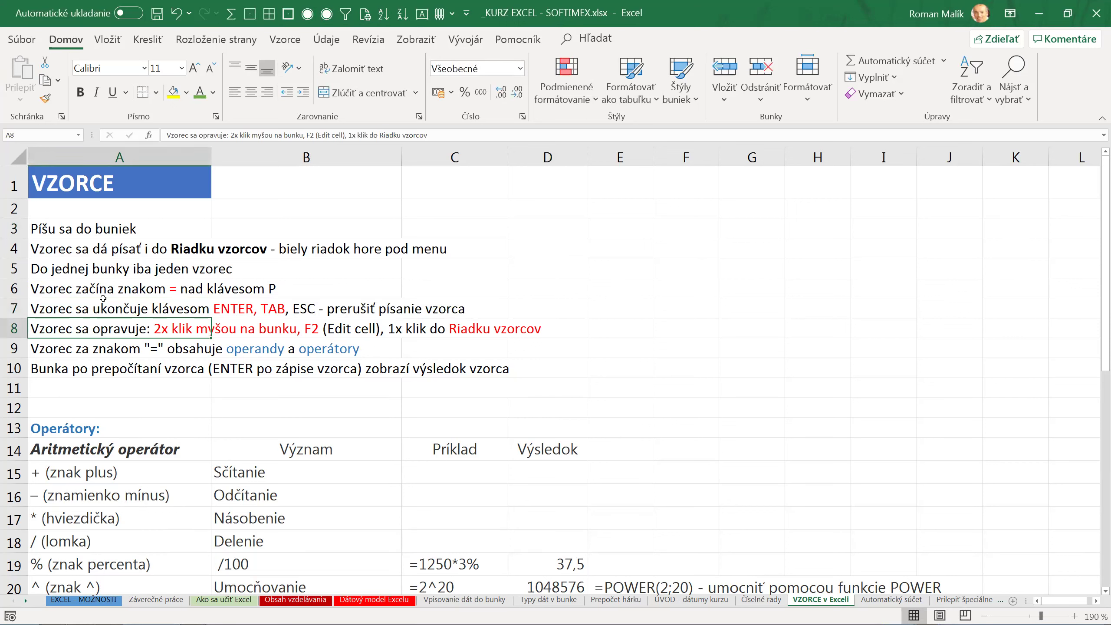
left_click(64, 350)
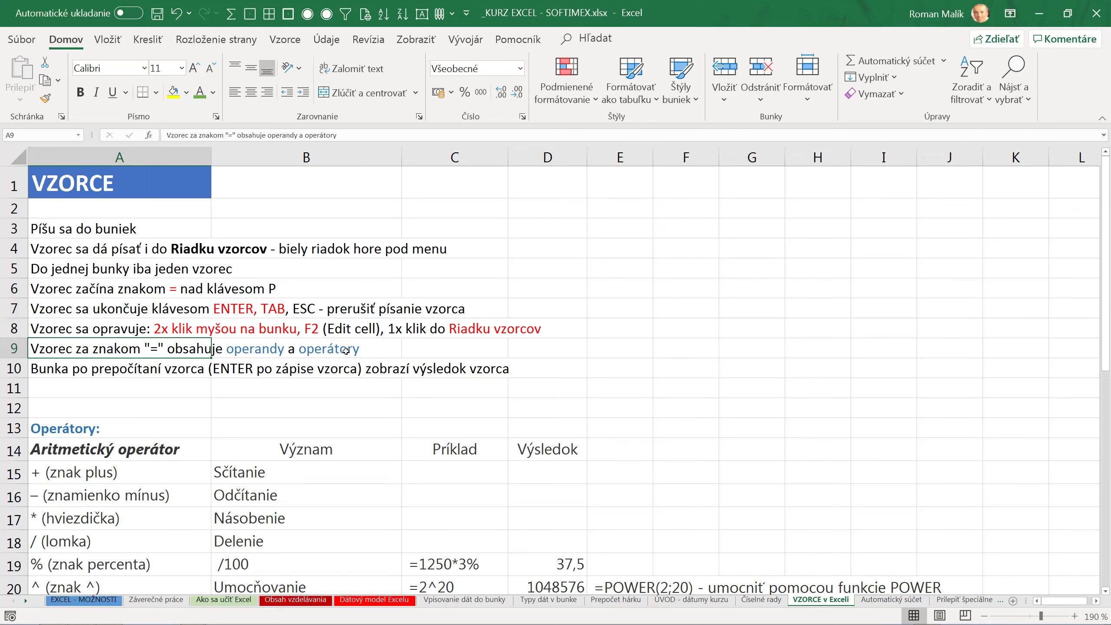
Step: Append ', zápis podľa základov matematiky pre písanie matematických zápisov' to the A9 note
key("F2")
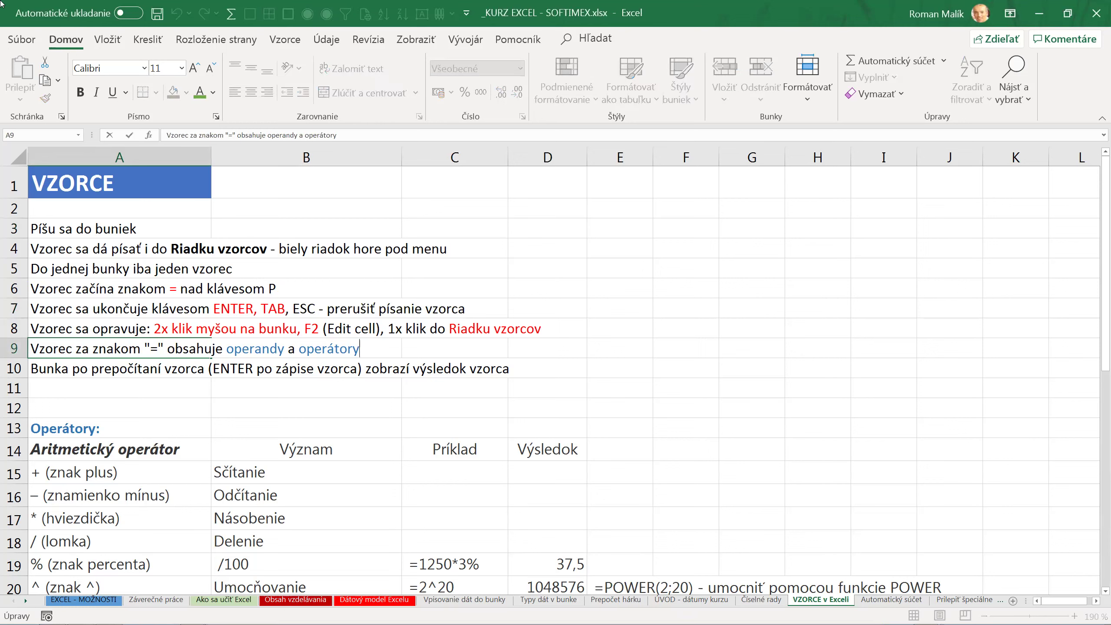
type(", podlľa")
key("BackSpace")
key("BackSpace")
key("BackSpace")
key("BackSpace")
key("BackSpace")
type("zápis podľa základov matematiky pre p")
key("BackSpace")
key("BackSpace")
key("BackSpace")
type("re písanie mate")
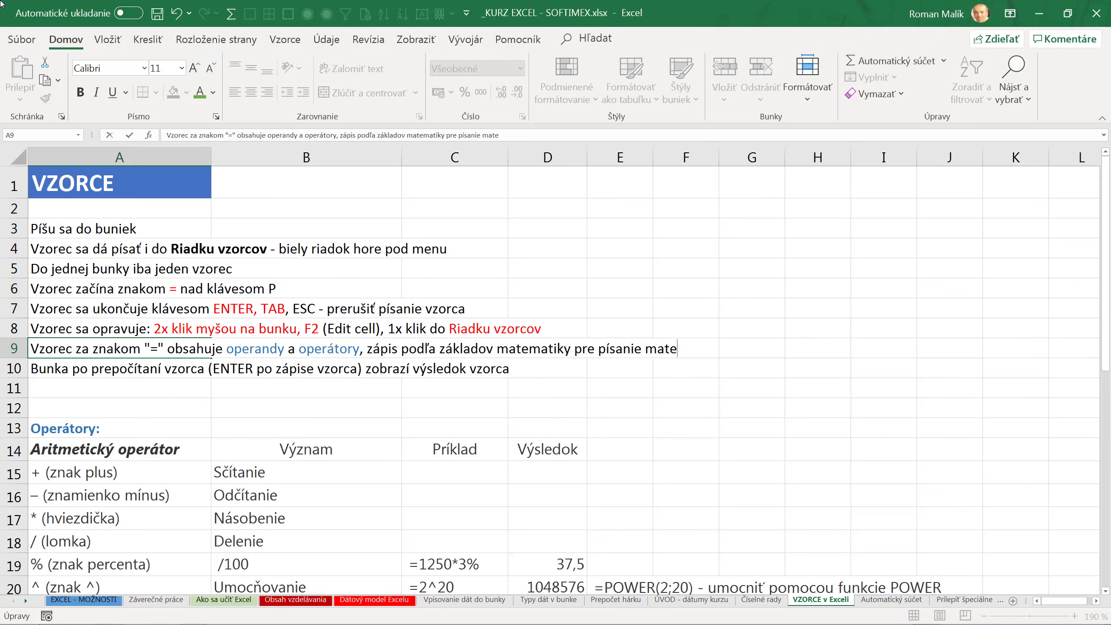
type("matických ")
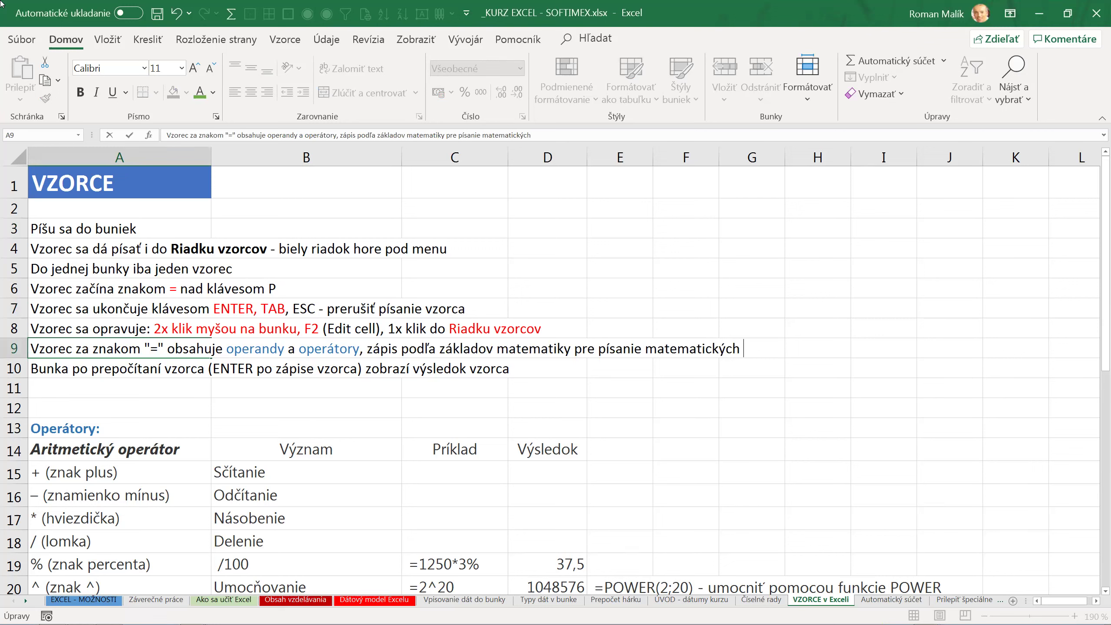
type("zápisov")
key("Return")
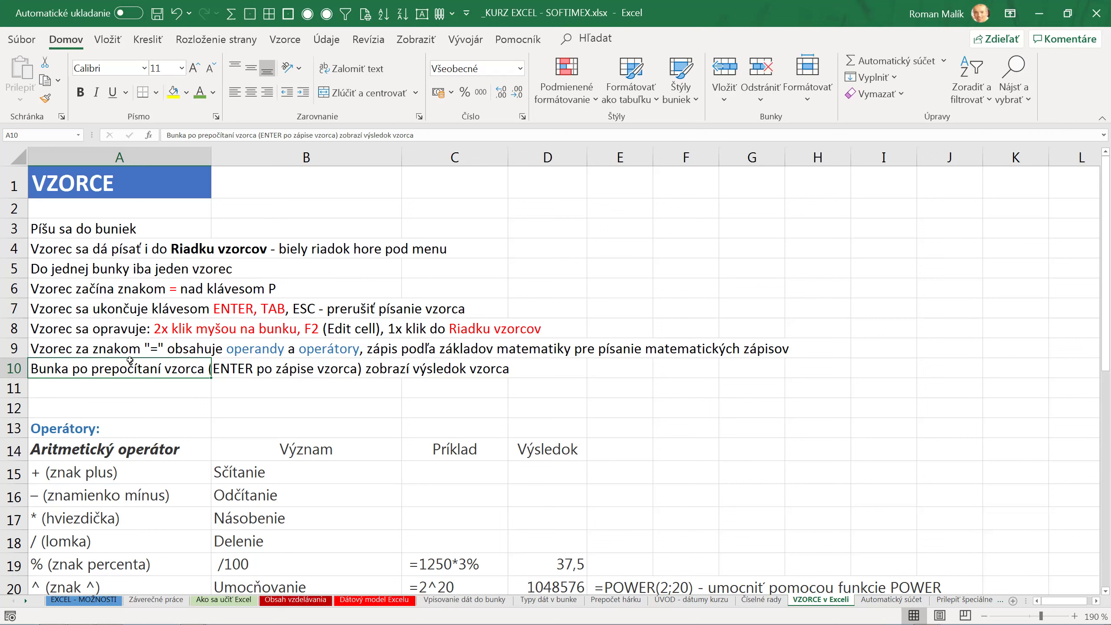
Step: Enter =1 in F3, =1+1 in F4 and =F3+F4 in F5, giving 1, 2 and 3
left_click(686, 228)
type("=")
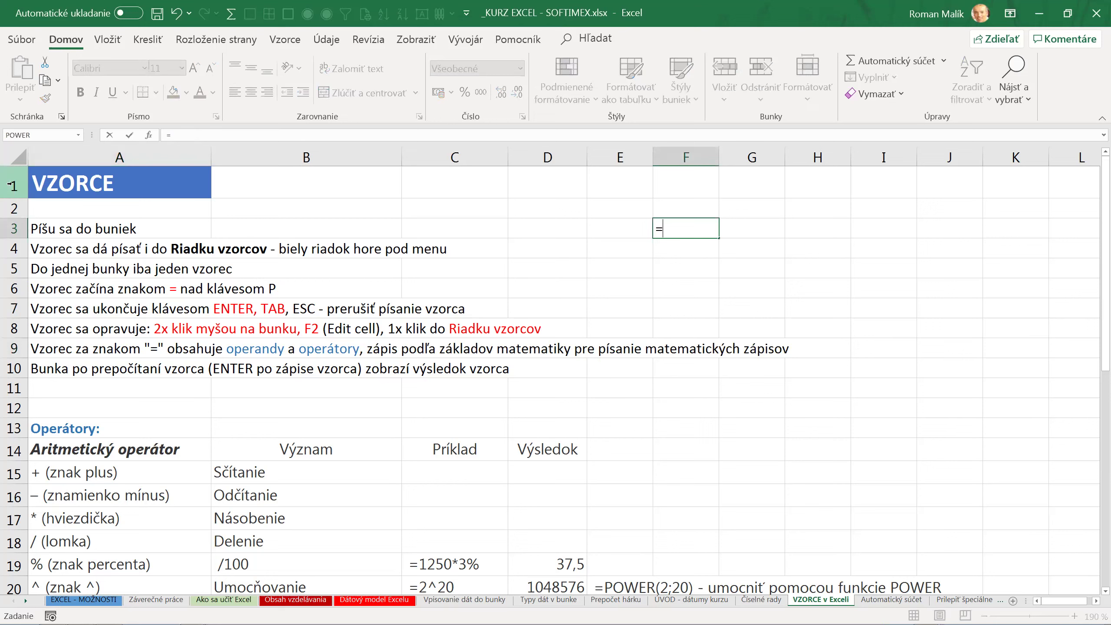
type("1")
key("Return")
type("=")
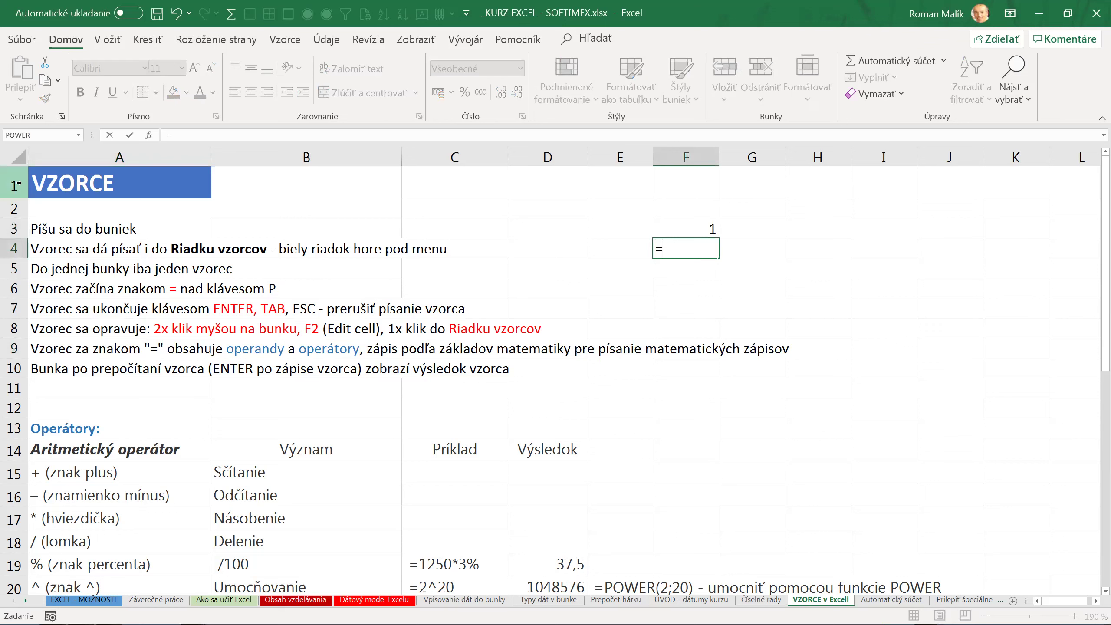
type("1+1")
key("Return")
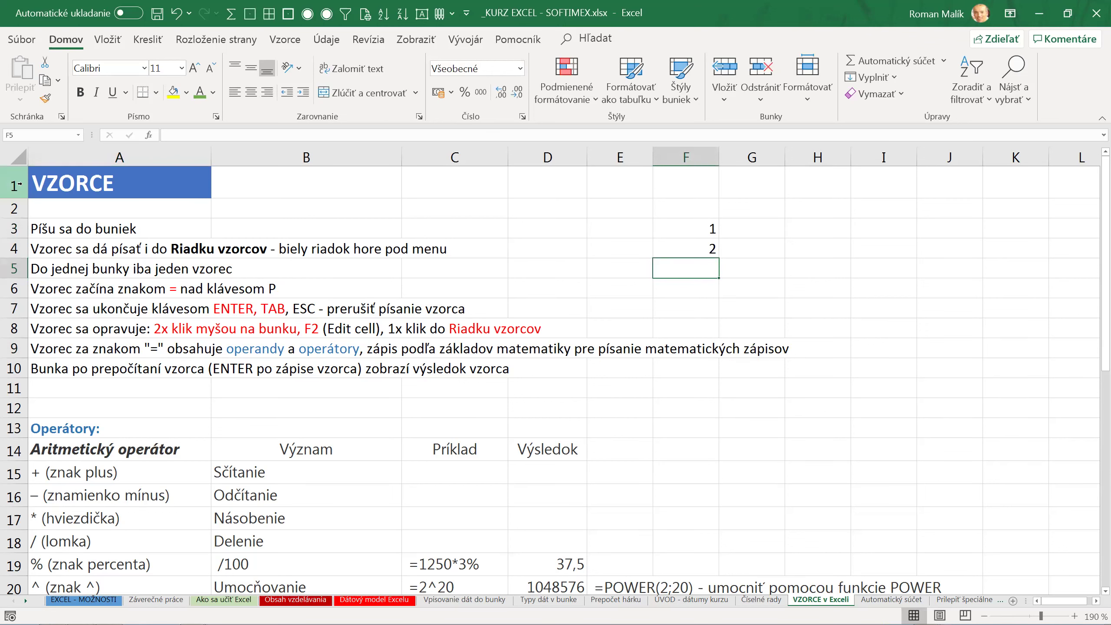
type("=")
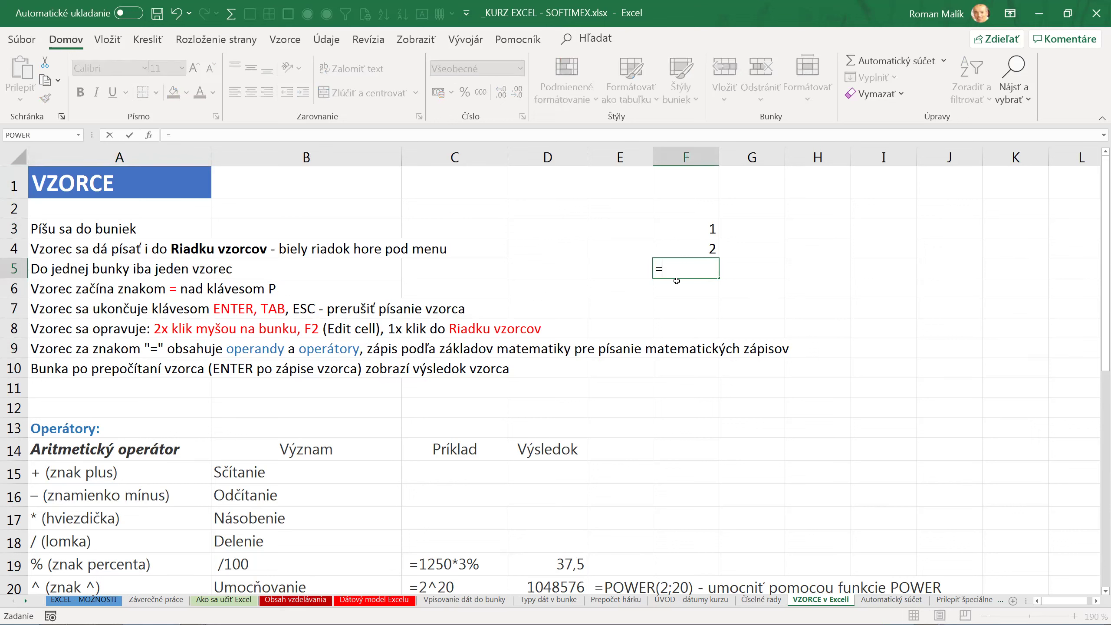
left_click(694, 227)
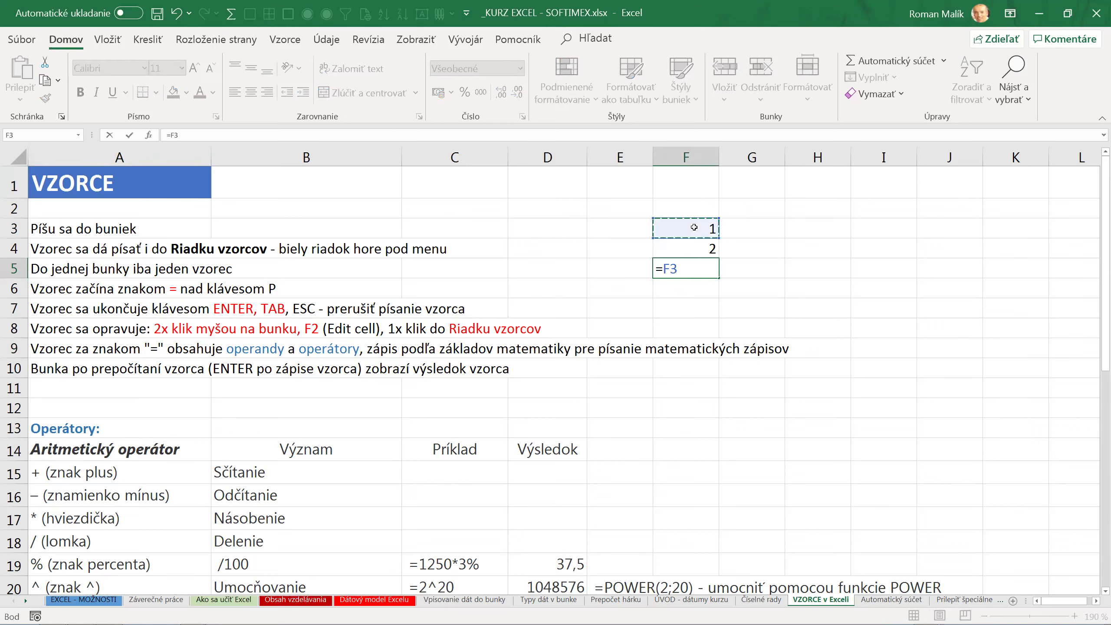
type("+")
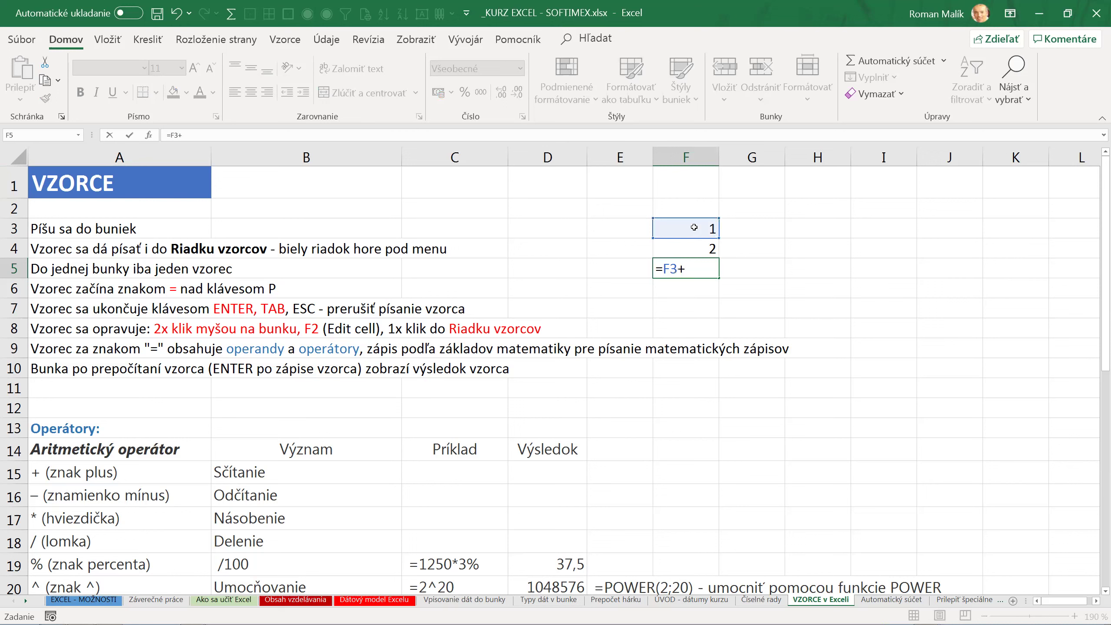
left_click(698, 254)
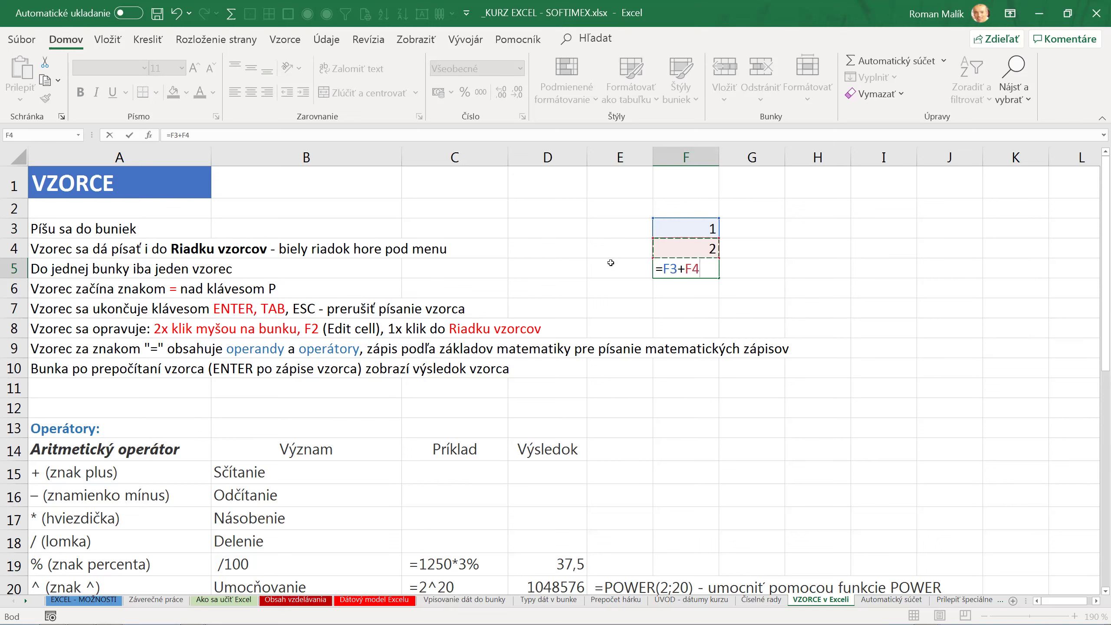
key("Return")
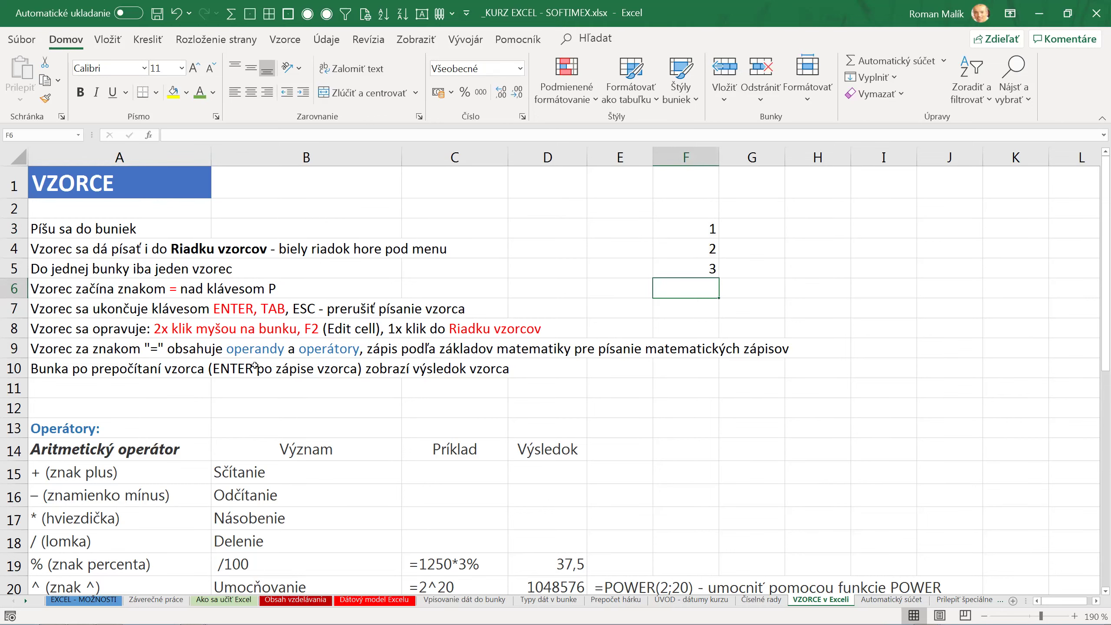
Step: Write the note 'Zobrazenie všetkých vzorcov v hárku: CTRL+,' into cell A11
scroll(209, 384, "down", 3)
scroll(202, 385, "down", 2)
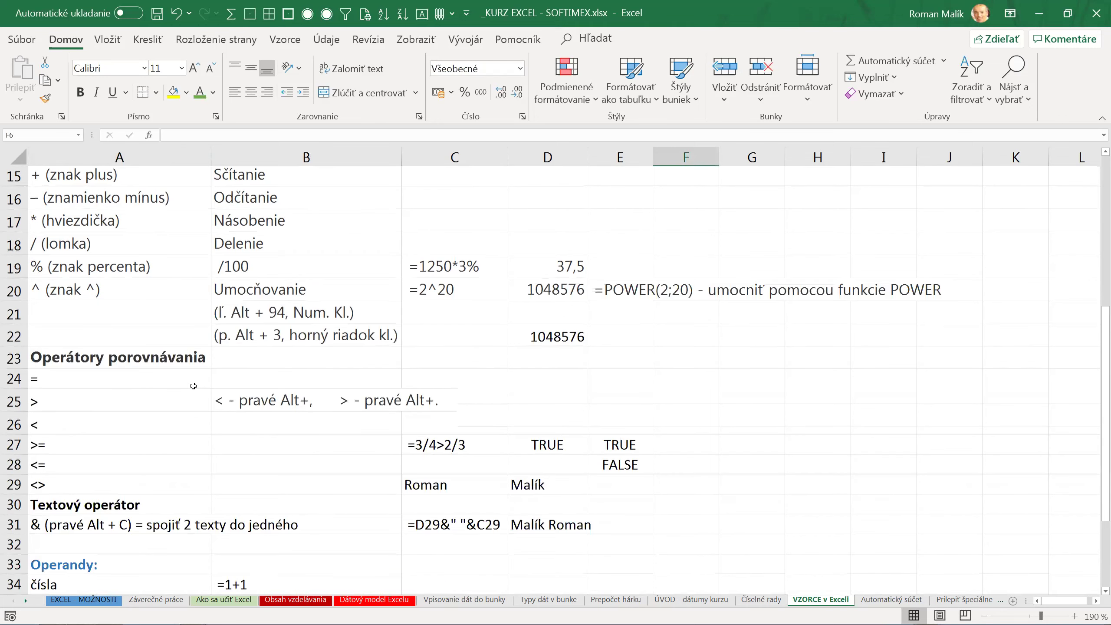
scroll(193, 386, "down", 5)
scroll(193, 386, "up", 6)
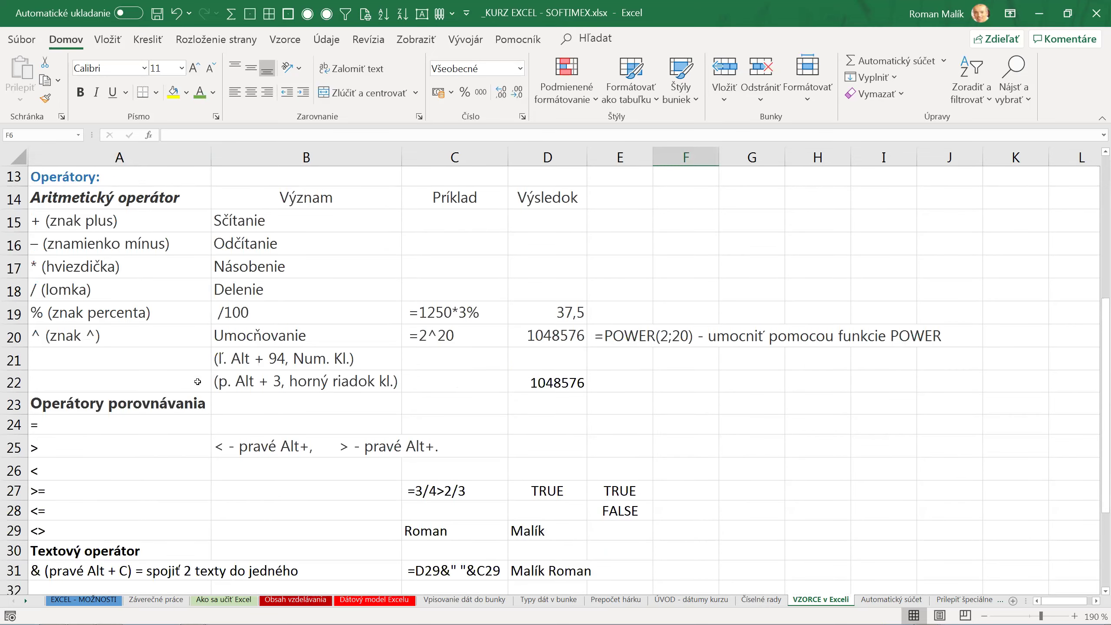
scroll(197, 384, "up", 4)
left_click(94, 392)
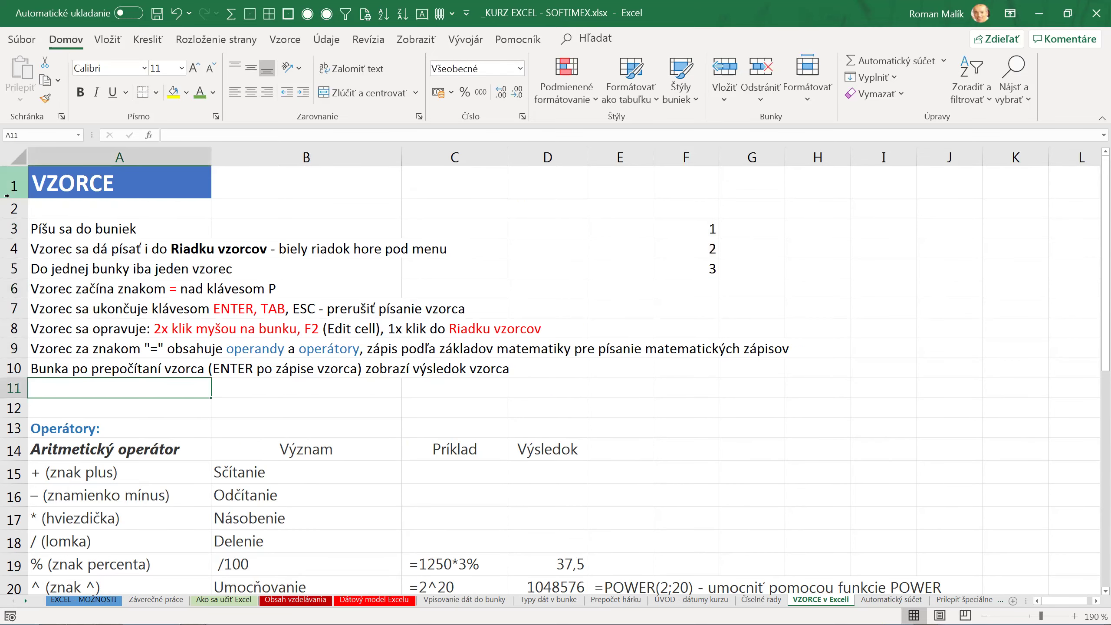
type("Zobrazenie všetkých vzorcov v hárku")
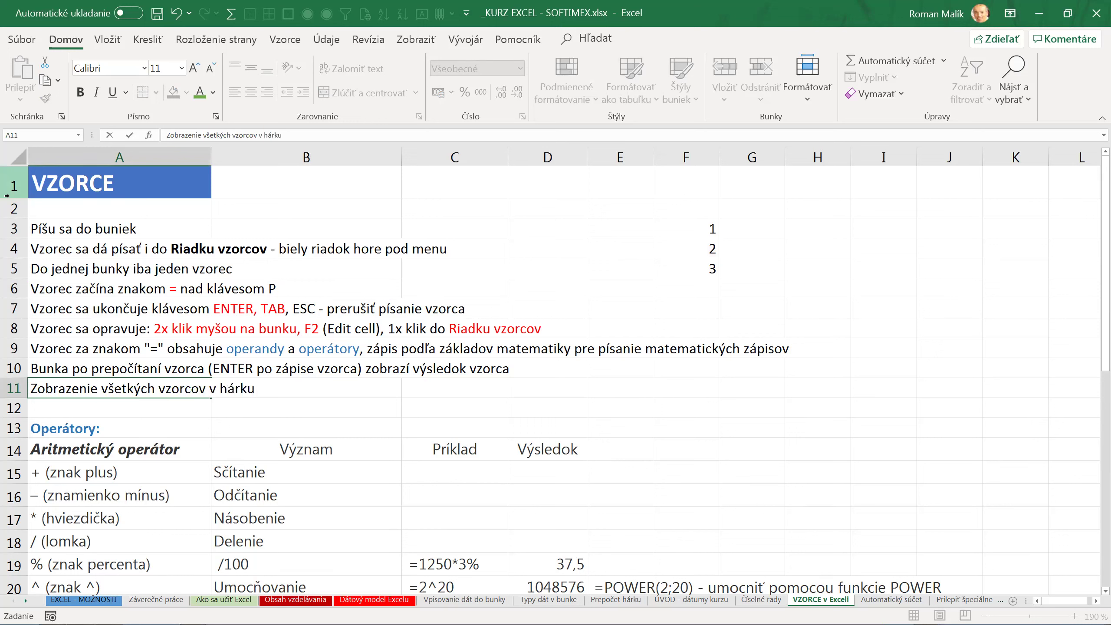
type(": CTRL+,")
key("Return")
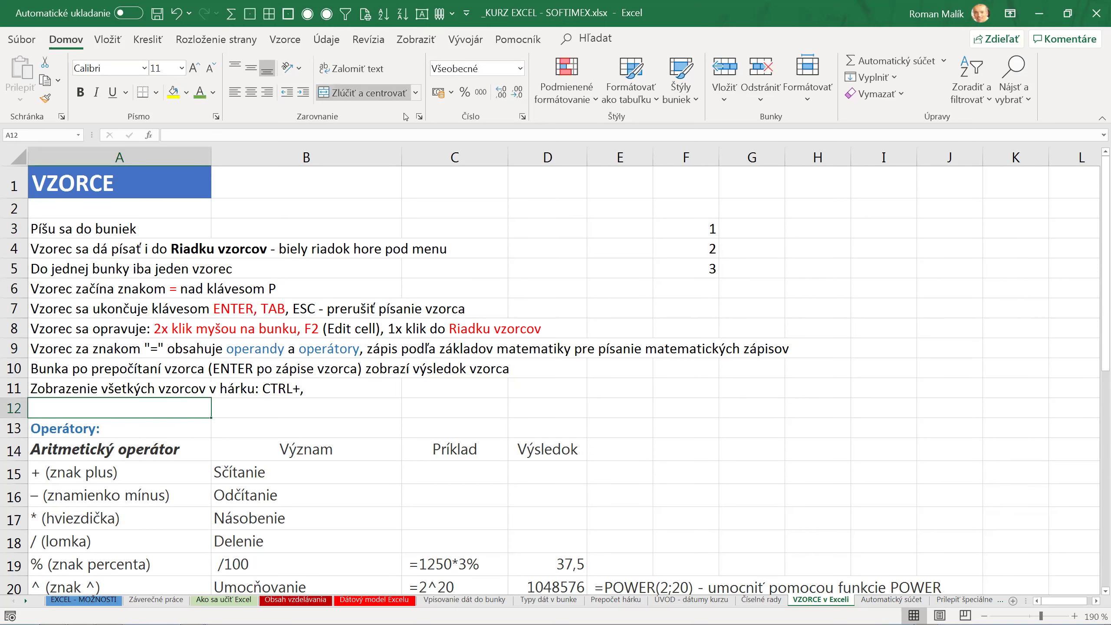
Step: Turn Zobraziť vzorce on and back off from the Vzorce ribbon tab
left_click(282, 41)
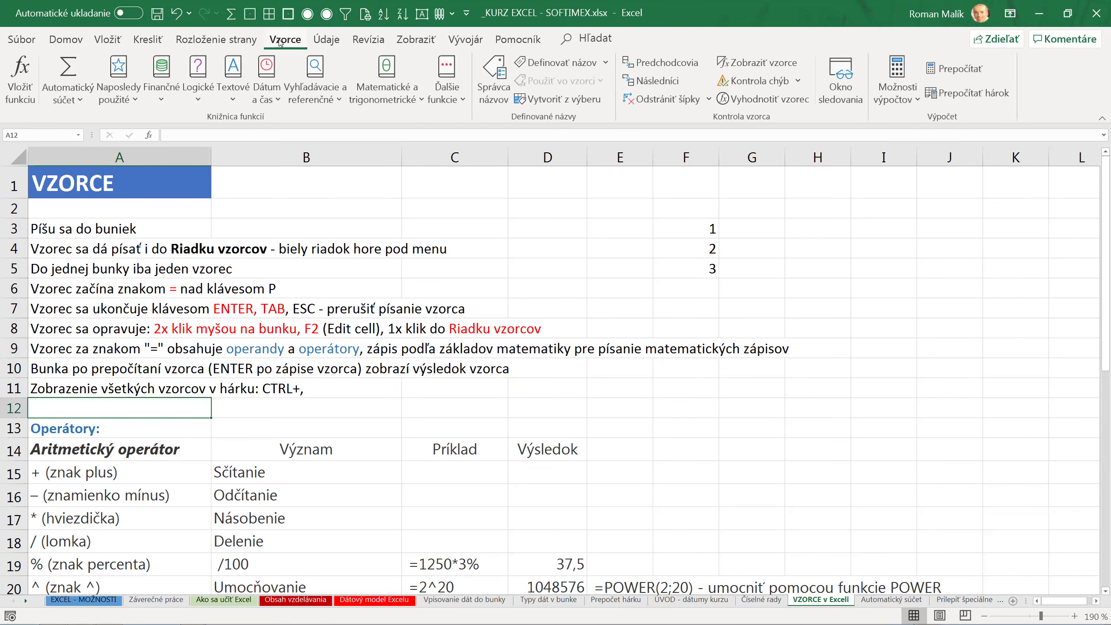
left_click(739, 64)
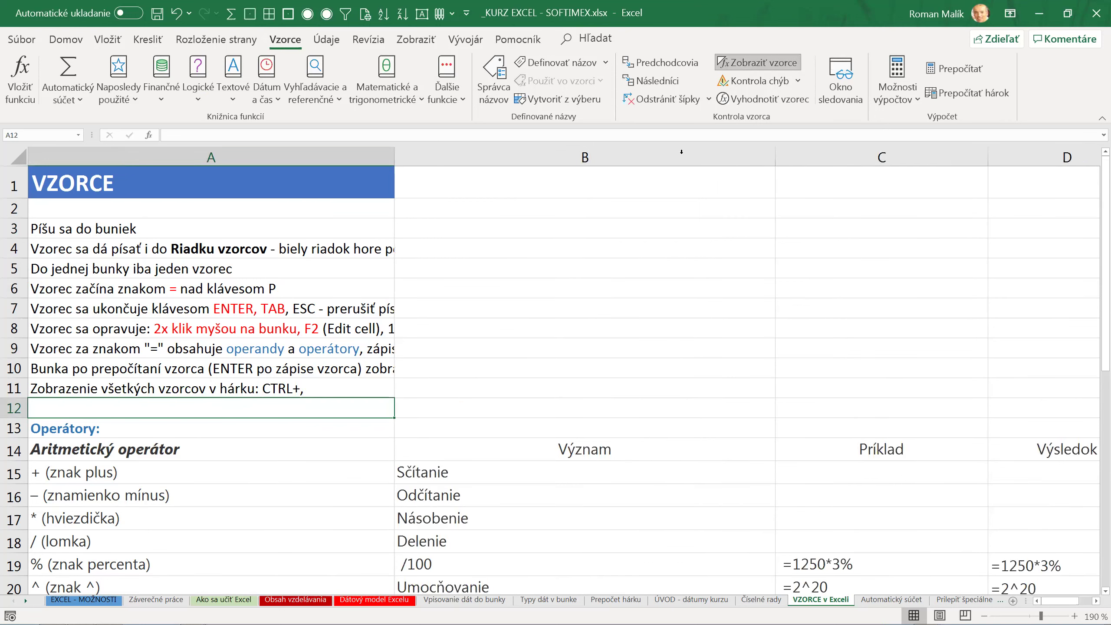
scroll(593, 492, "down", 4)
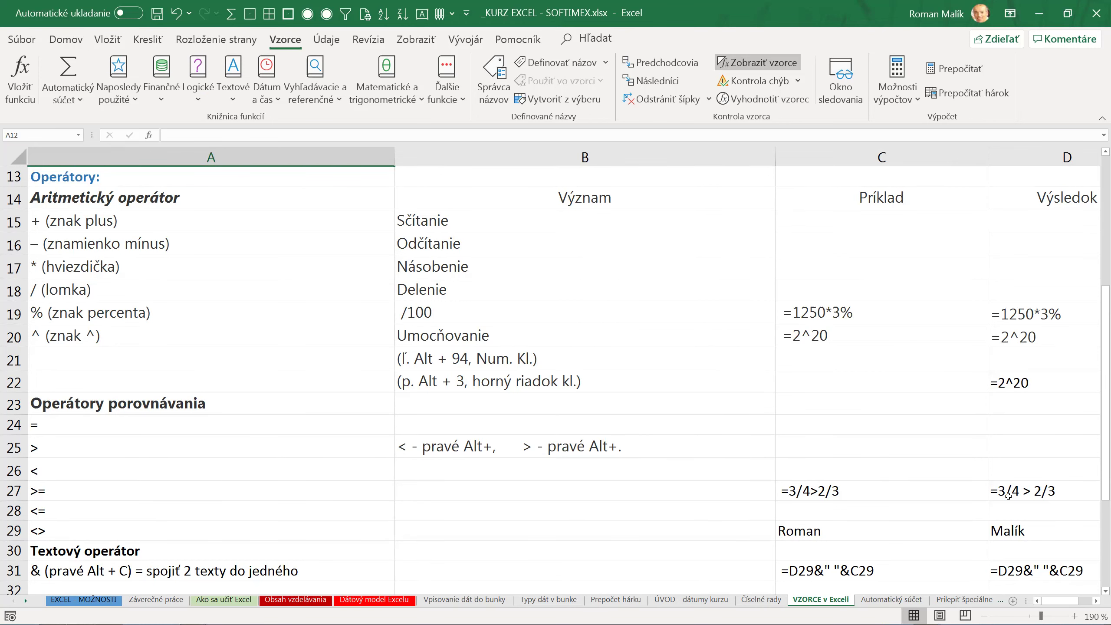
scroll(1036, 295, "up", 4)
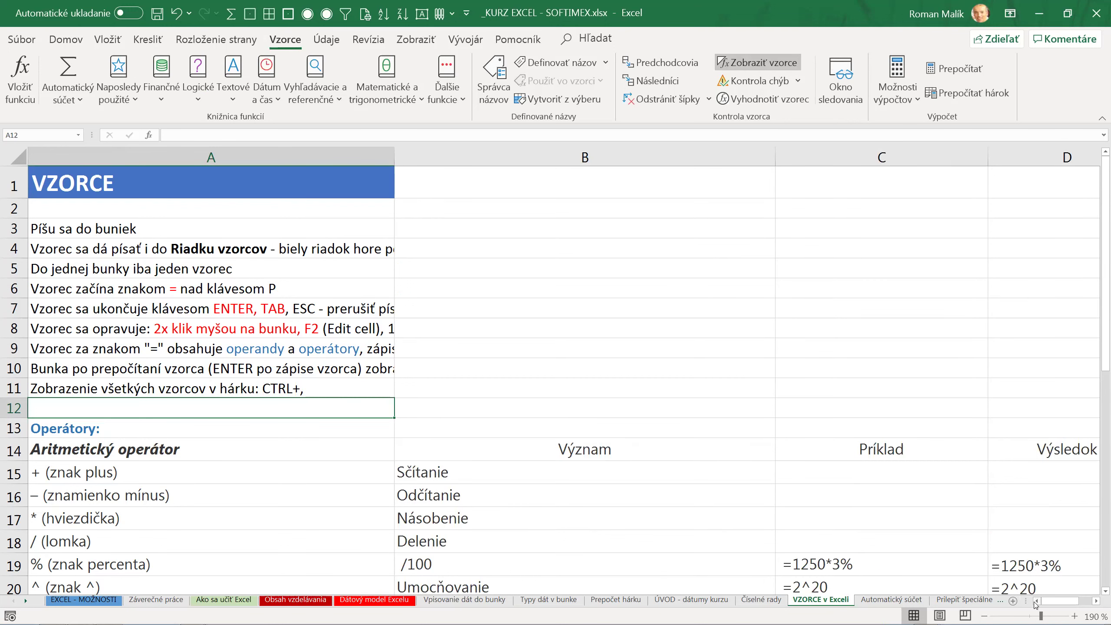
left_click_drag(1057, 603, 1058, 603)
left_click(744, 63)
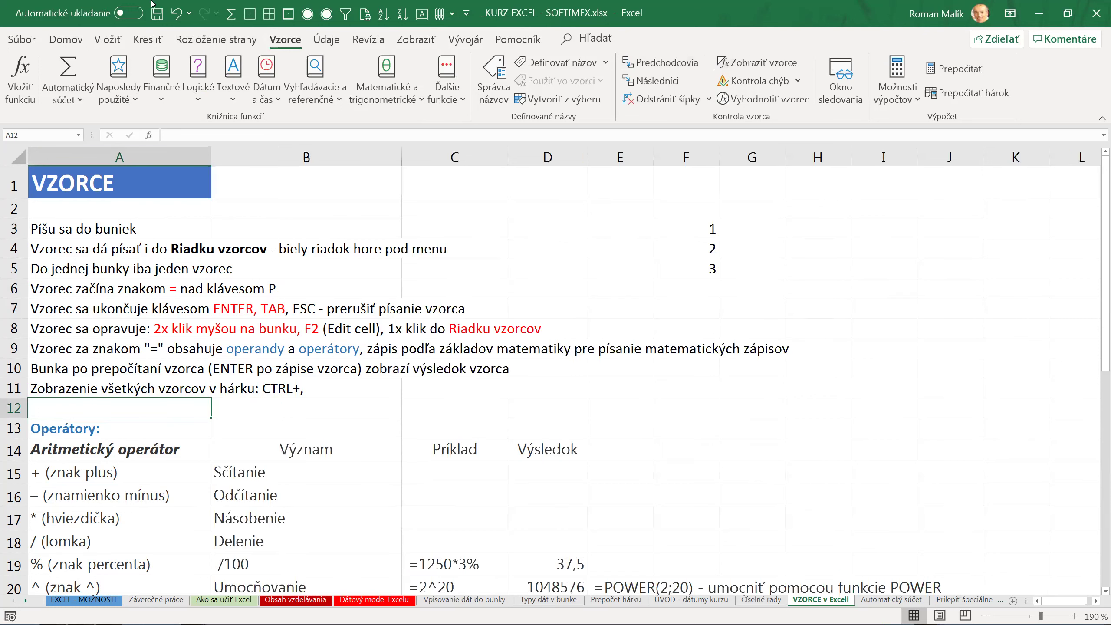
Step: Toggle the formula view on and off with the keyboard shortcut, leaving results shown
key("ctrl+grave")
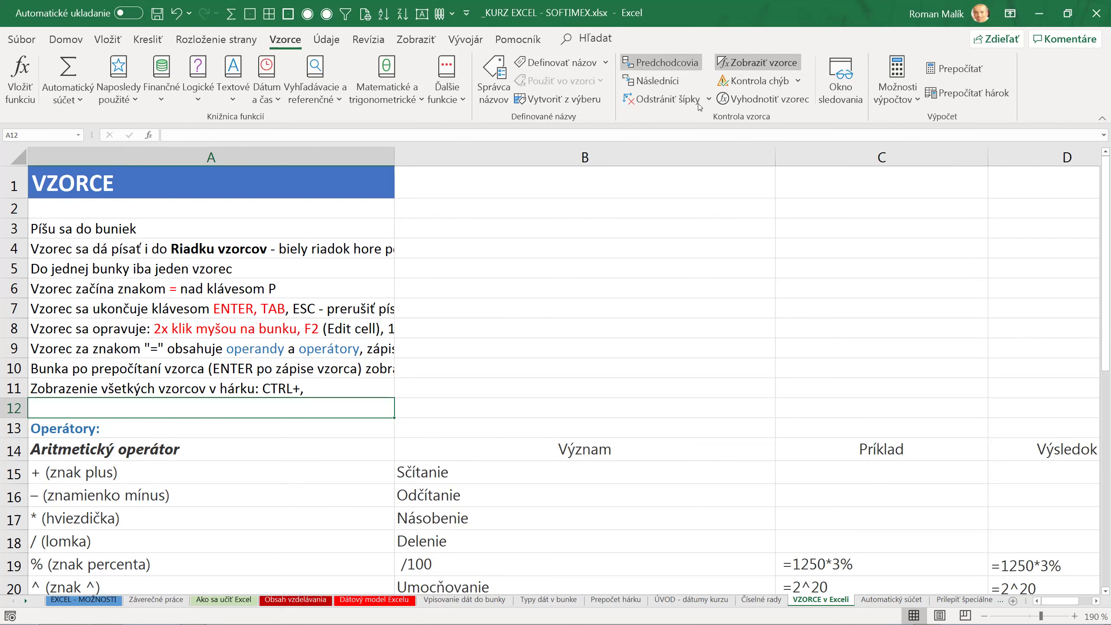
scroll(685, 253, "down", 1)
scroll(691, 253, "down", 3)
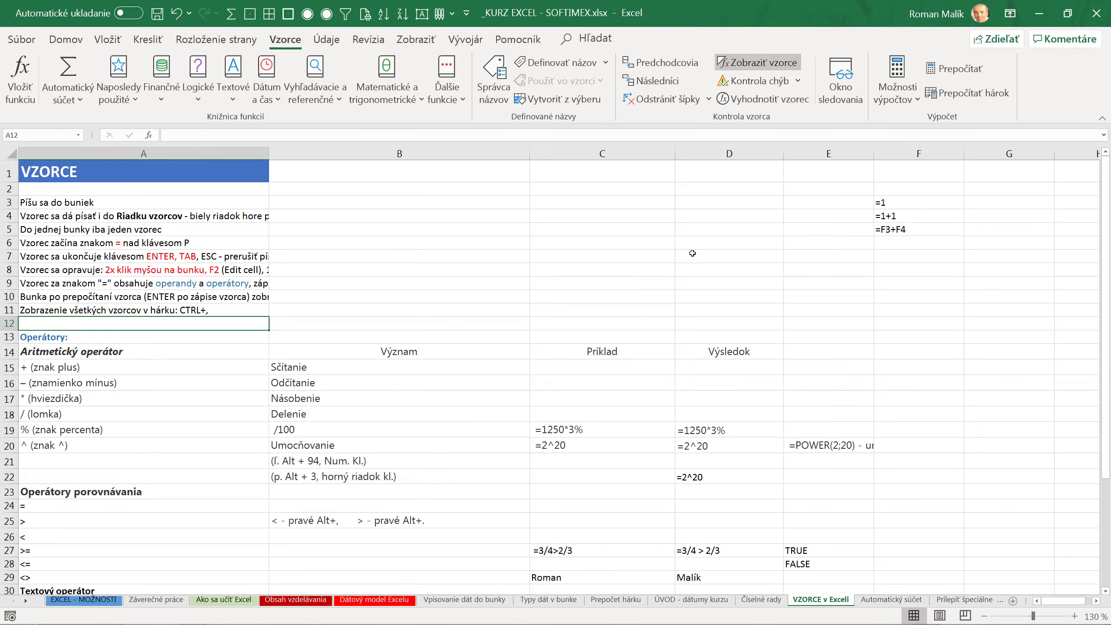
scroll(694, 253, "down", 1)
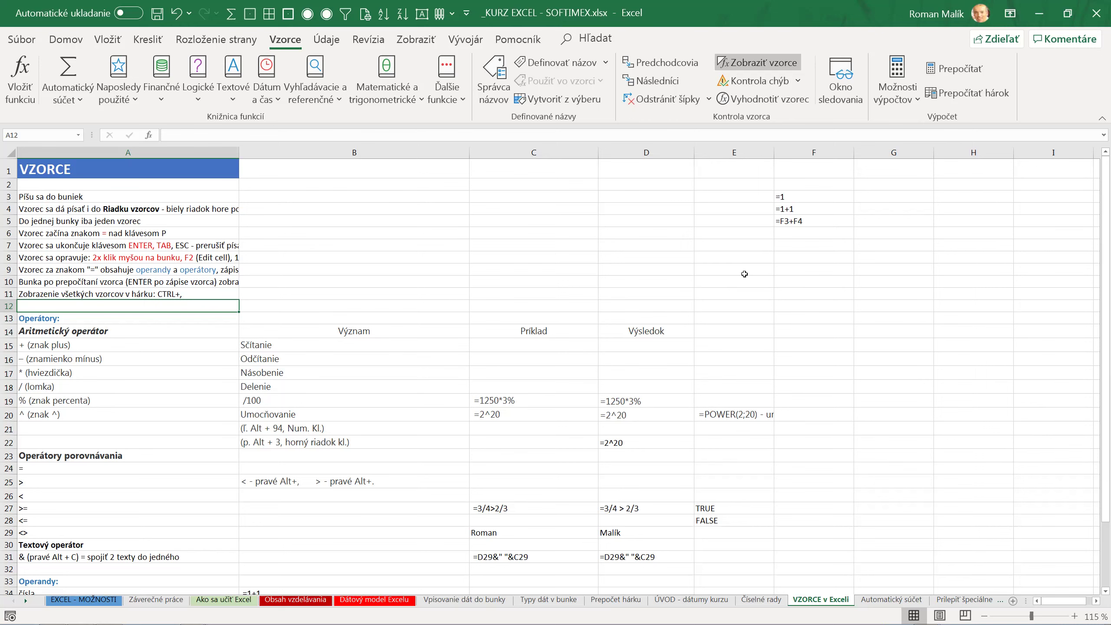
key("ctrl+grave")
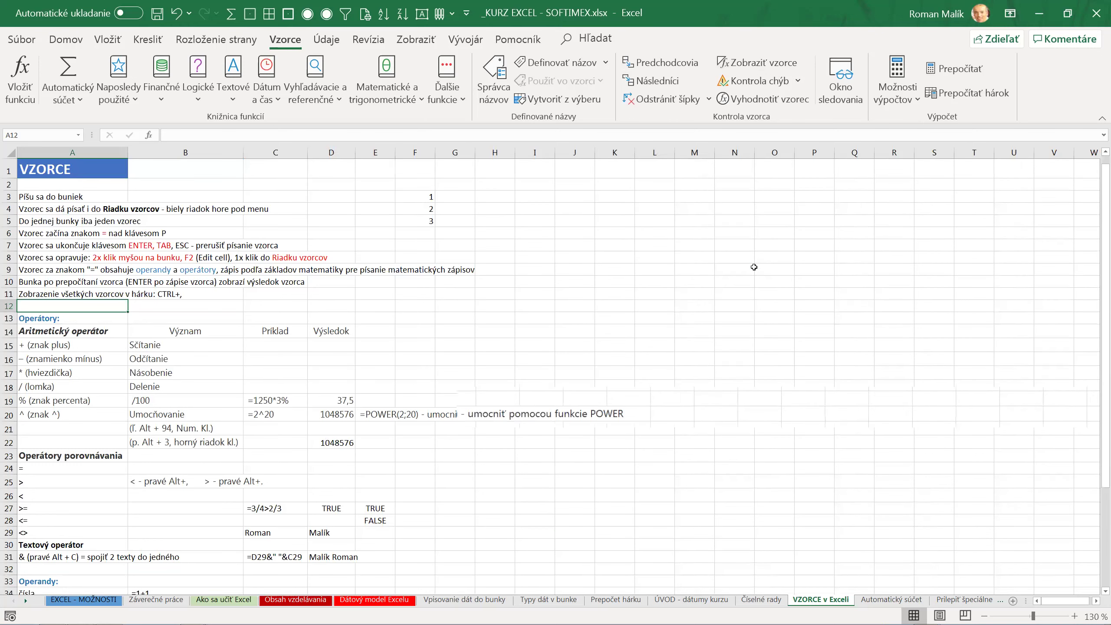
scroll(744, 276, "up", 2, "ctrl")
scroll(457, 297, "down", 1)
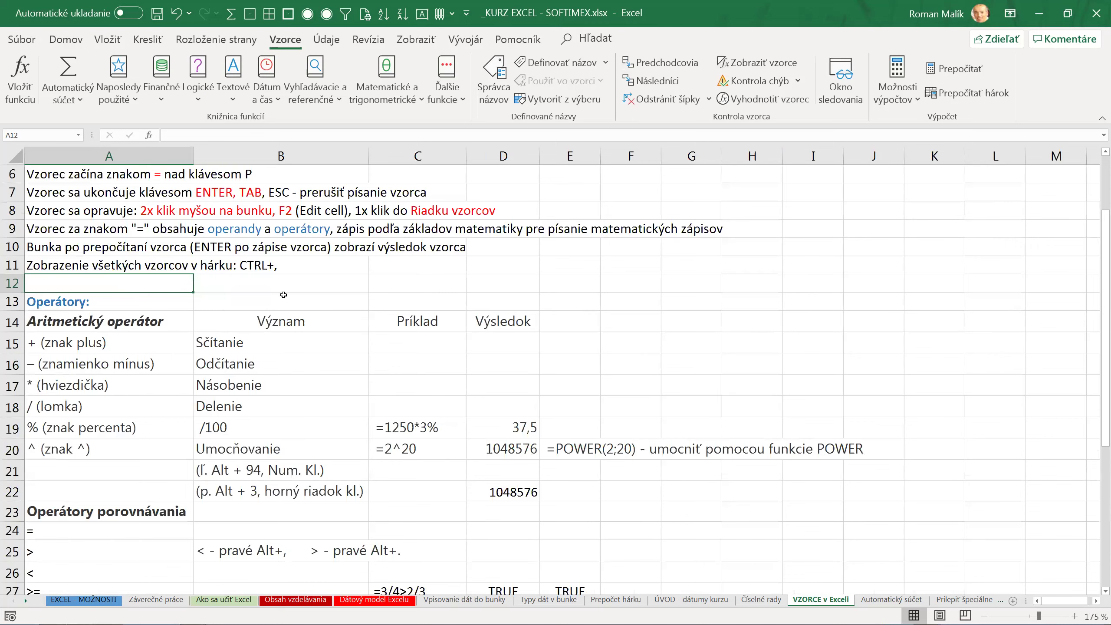
scroll(280, 295, "up", 2, "ctrl")
Step: Color the 'CTRL+,' text at the end of the A11 note red
double_click(92, 368)
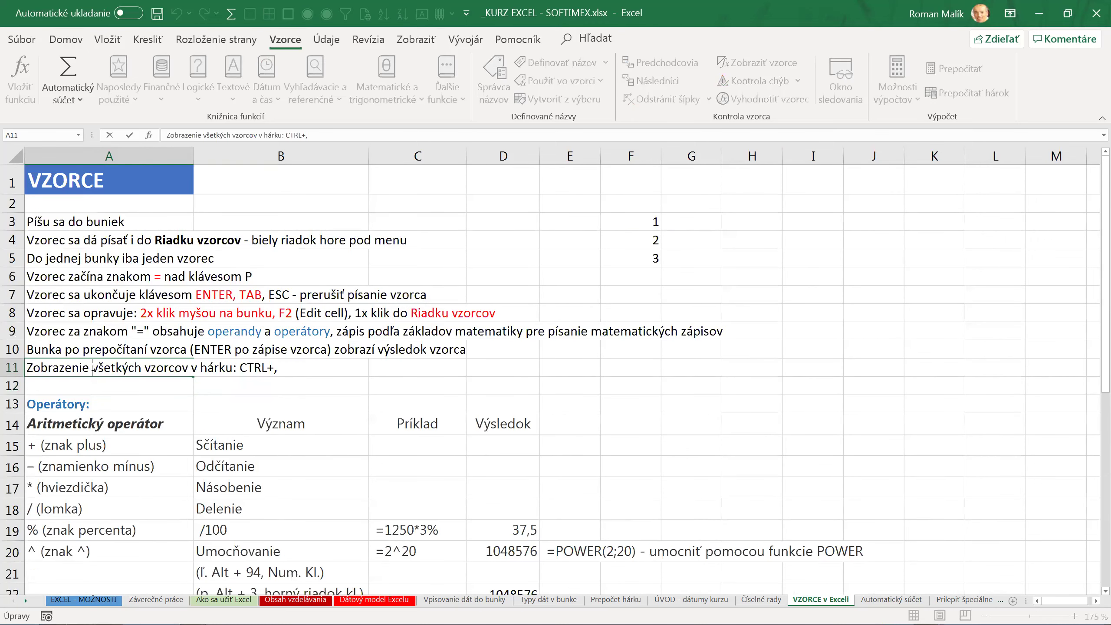
left_click_drag(241, 368, 276, 368)
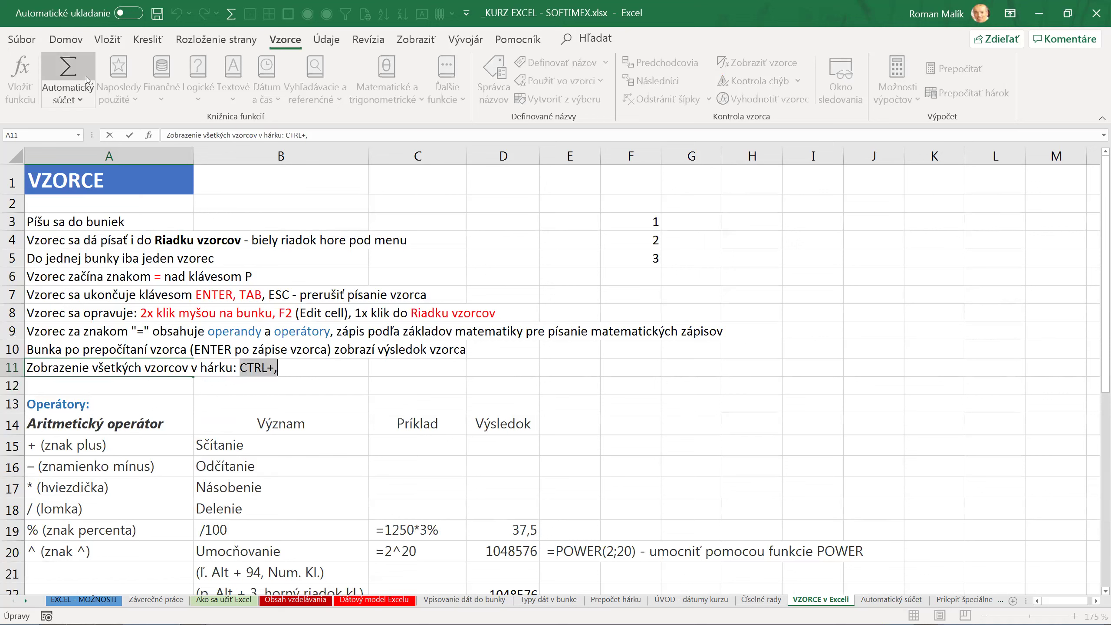
right_click(266, 367)
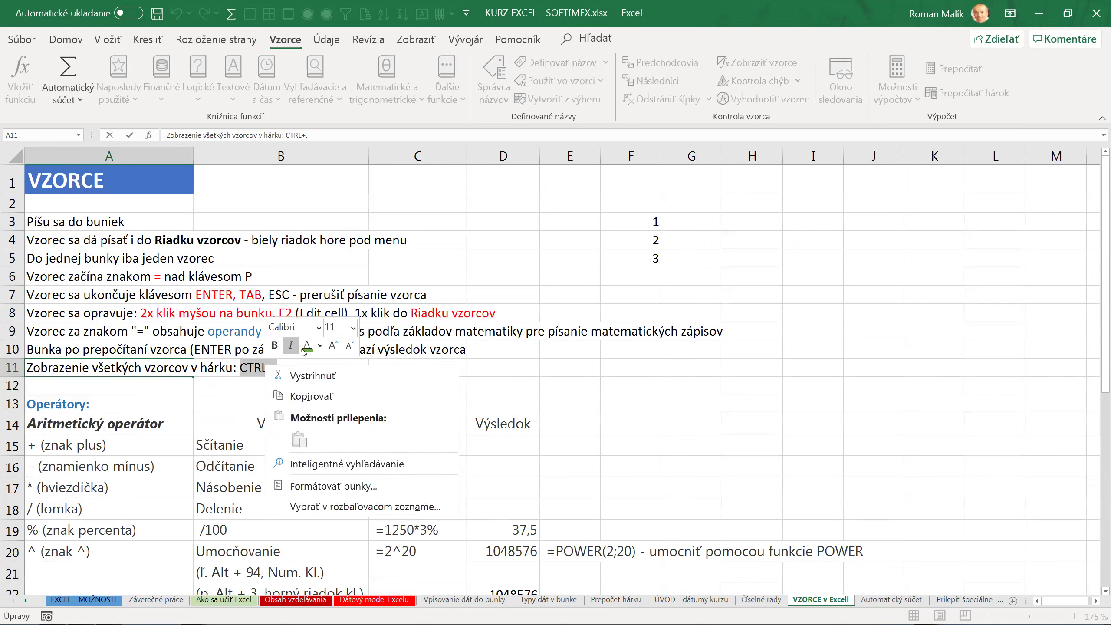
left_click(320, 346)
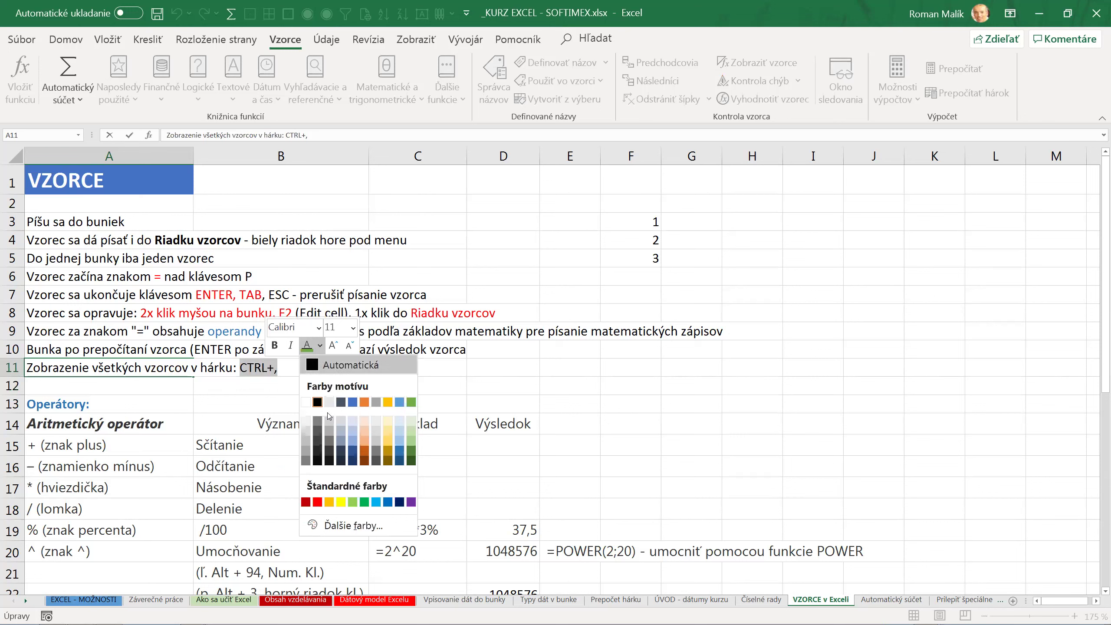
left_click(318, 503)
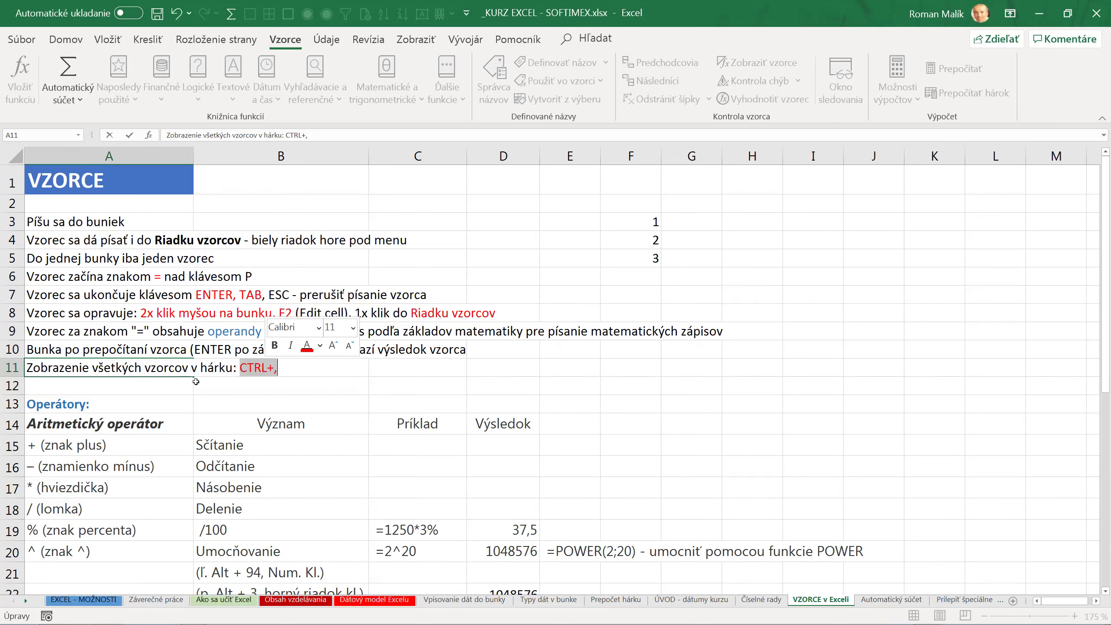
key("Return")
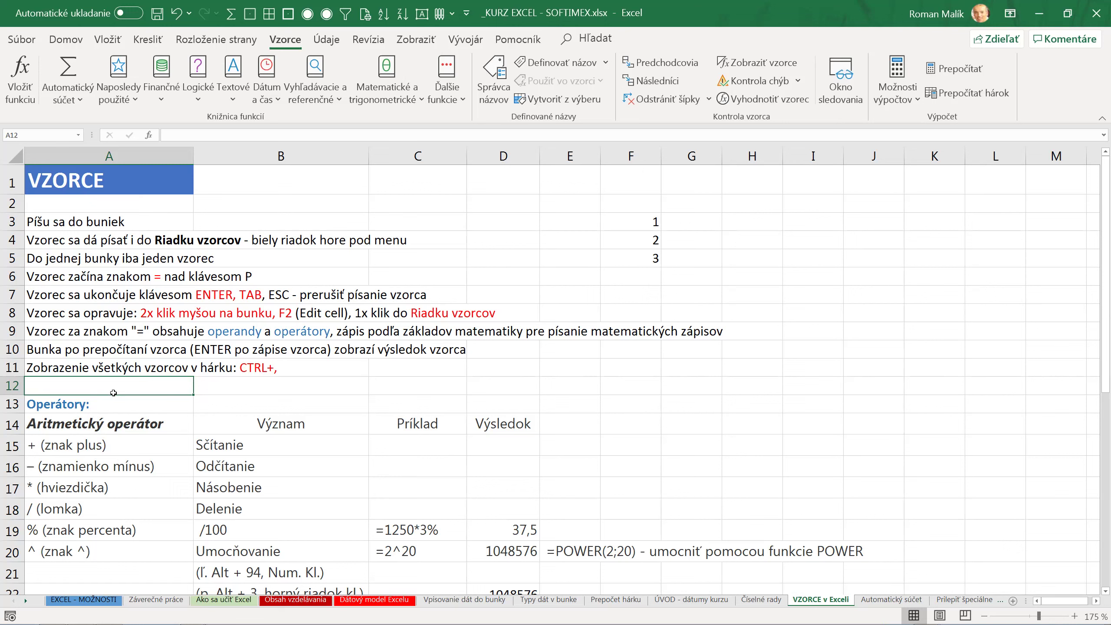
Step: Insert a blank row 12 above Operátory using the row header's Vložiť command
right_click(14, 386)
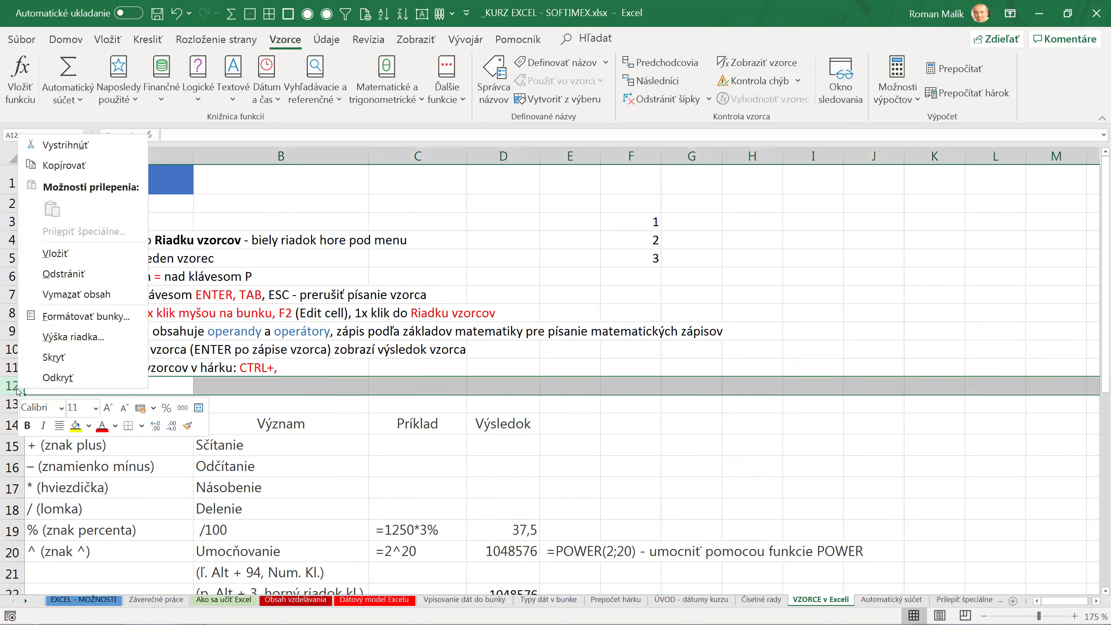
left_click(50, 255)
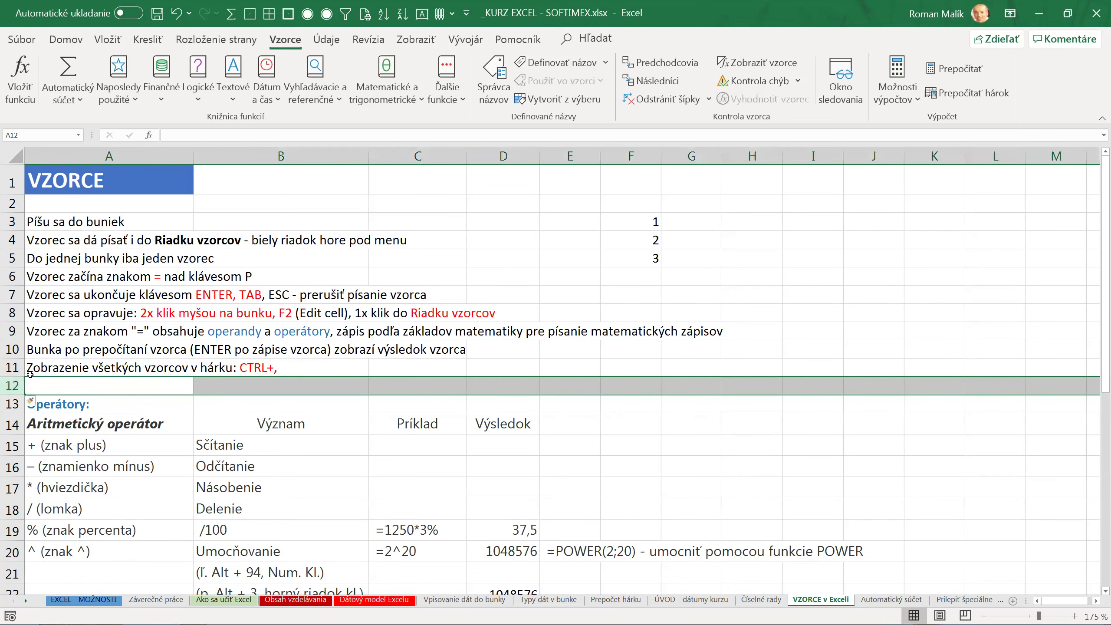
key("ctrl+plus")
right_click(18, 388)
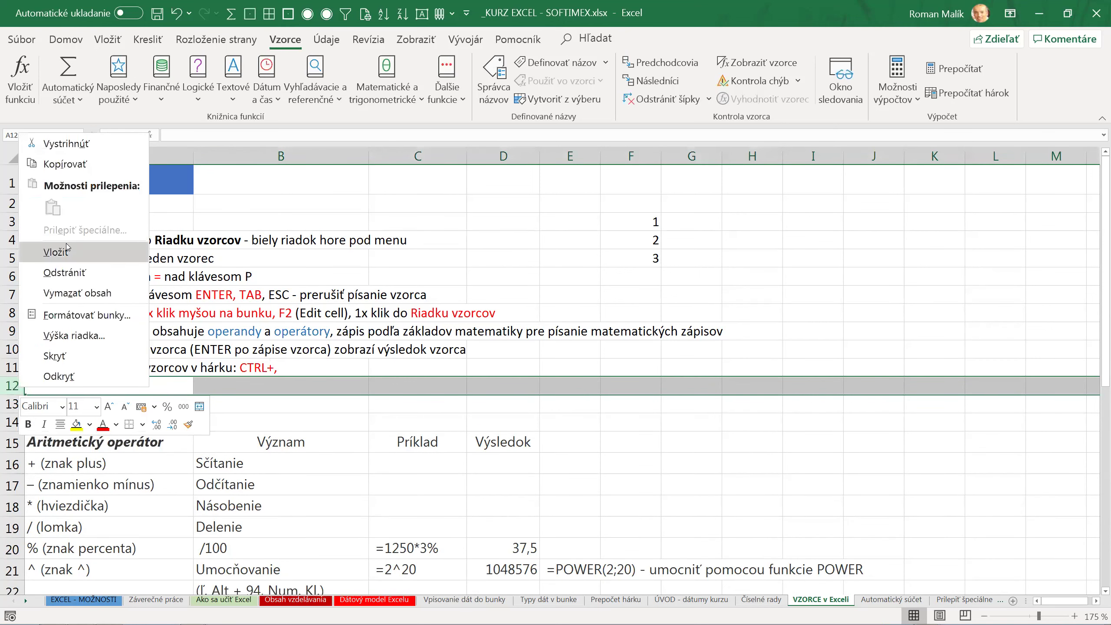
key("Escape")
left_click(134, 389)
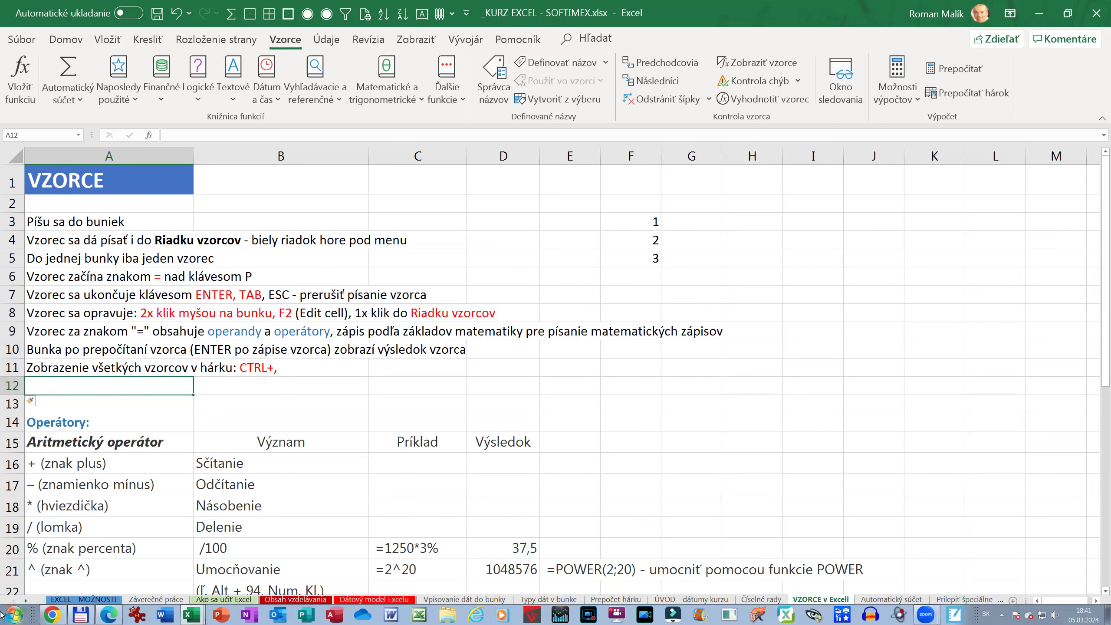
Step: Enter in A12 'Ak sa začne medzerou alebo apstrofom (pravé ALT+P), nie je to vzorec, ale text!'
type("Ak sa začne medzerou alebo apstrofo")
type("m")
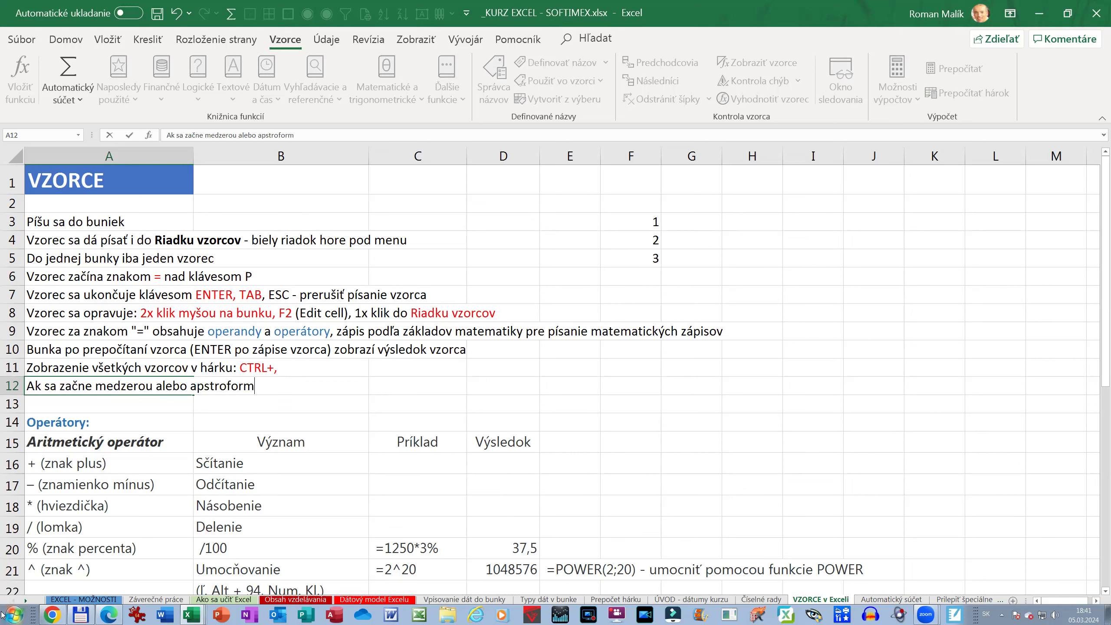
type(", nie je to vzorec")
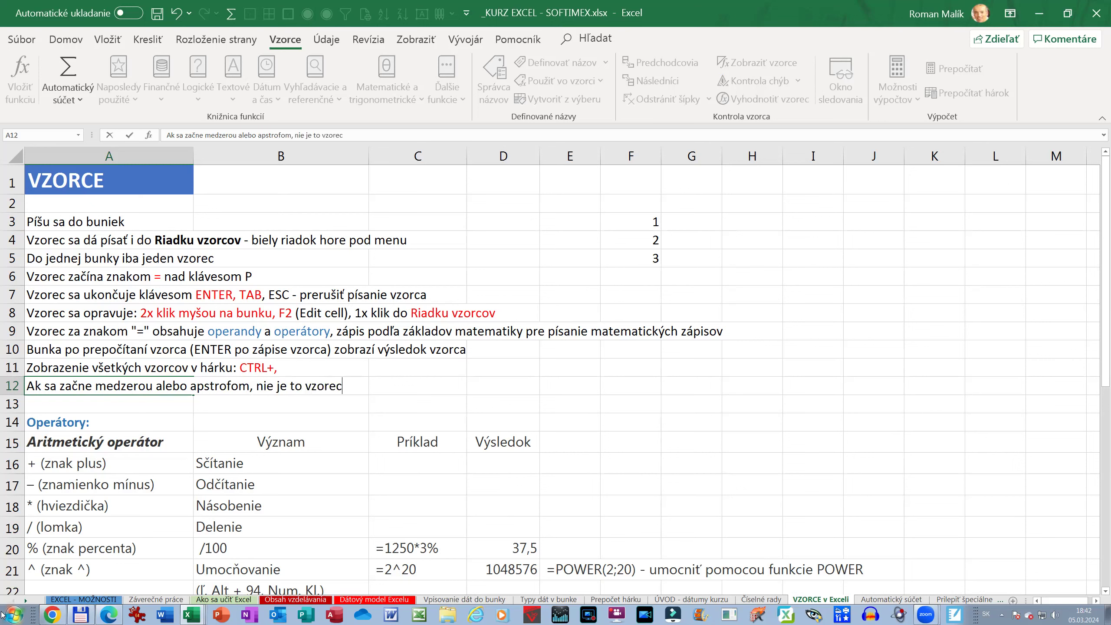
type(", ale text!")
key("Left")
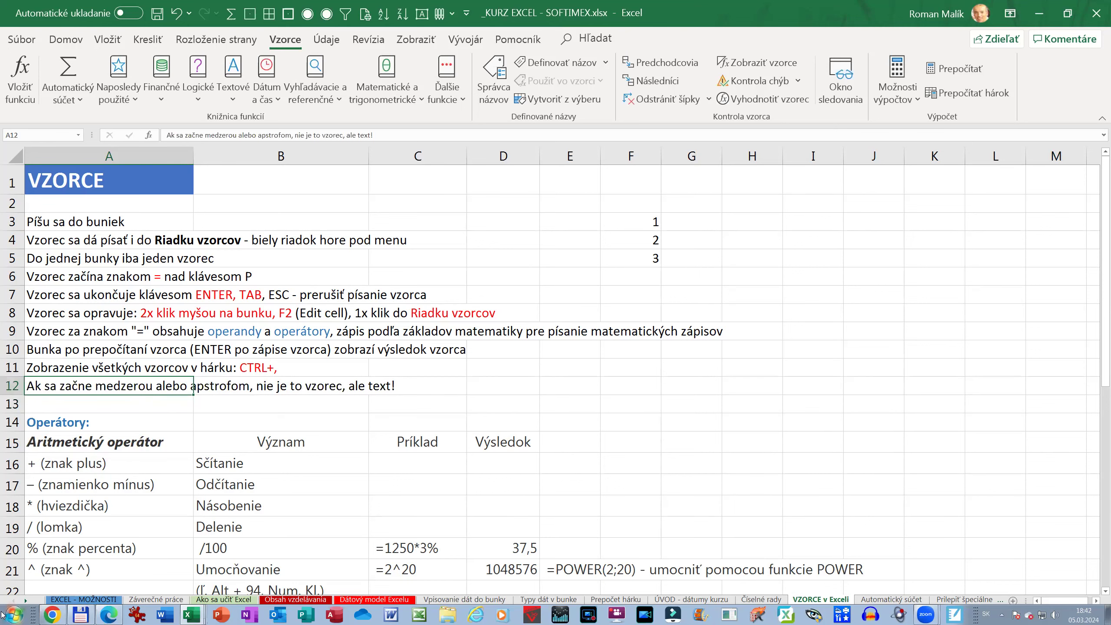
type("(")
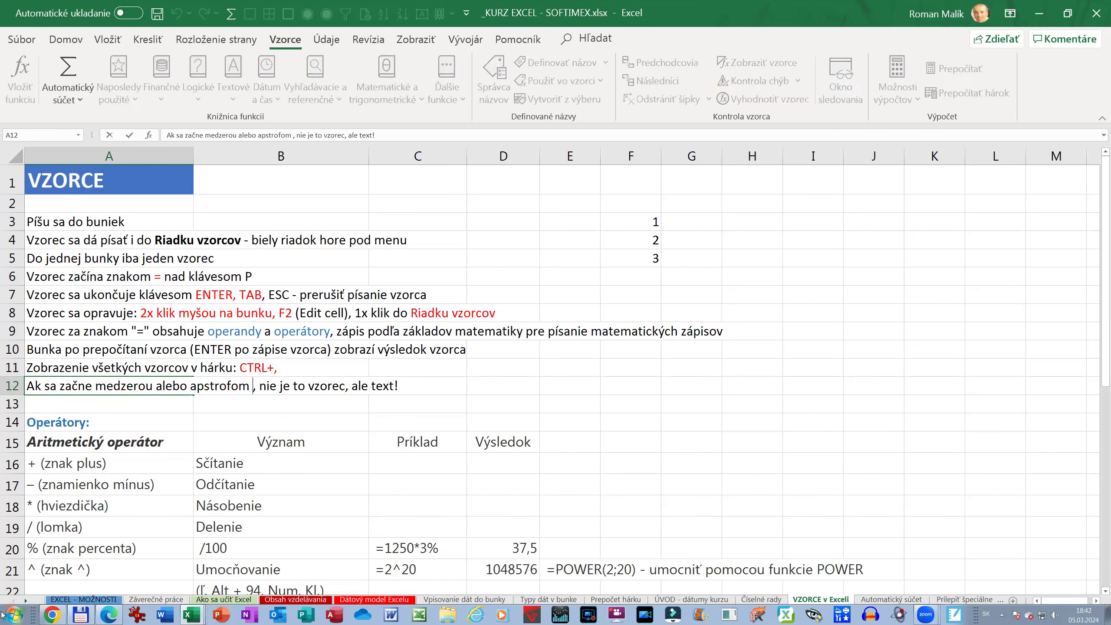
type(")")
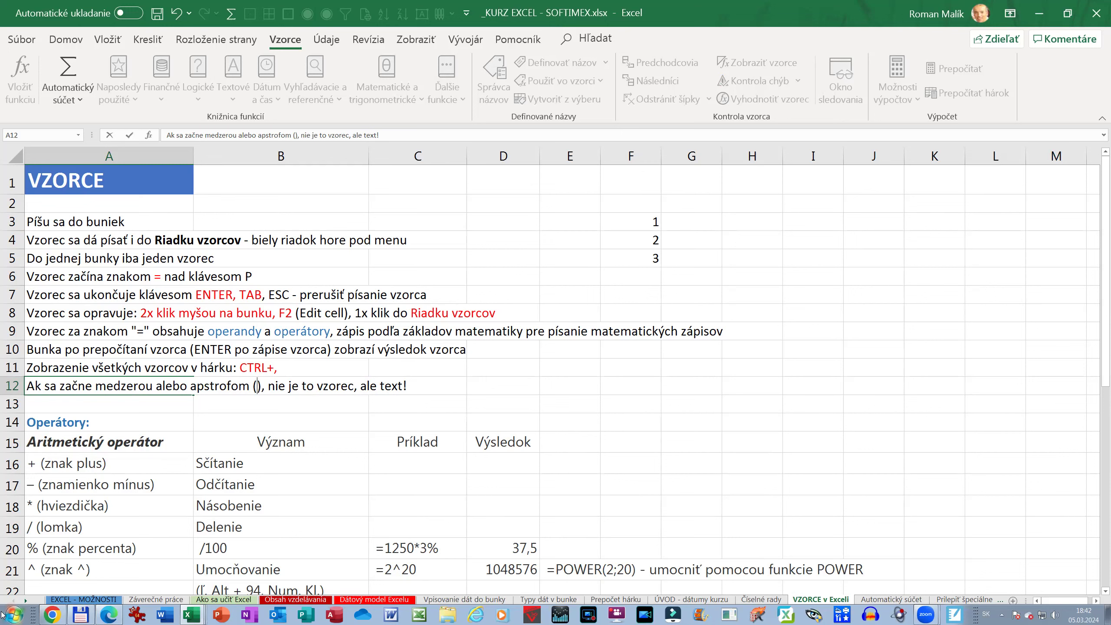
type("pravé ALT+")
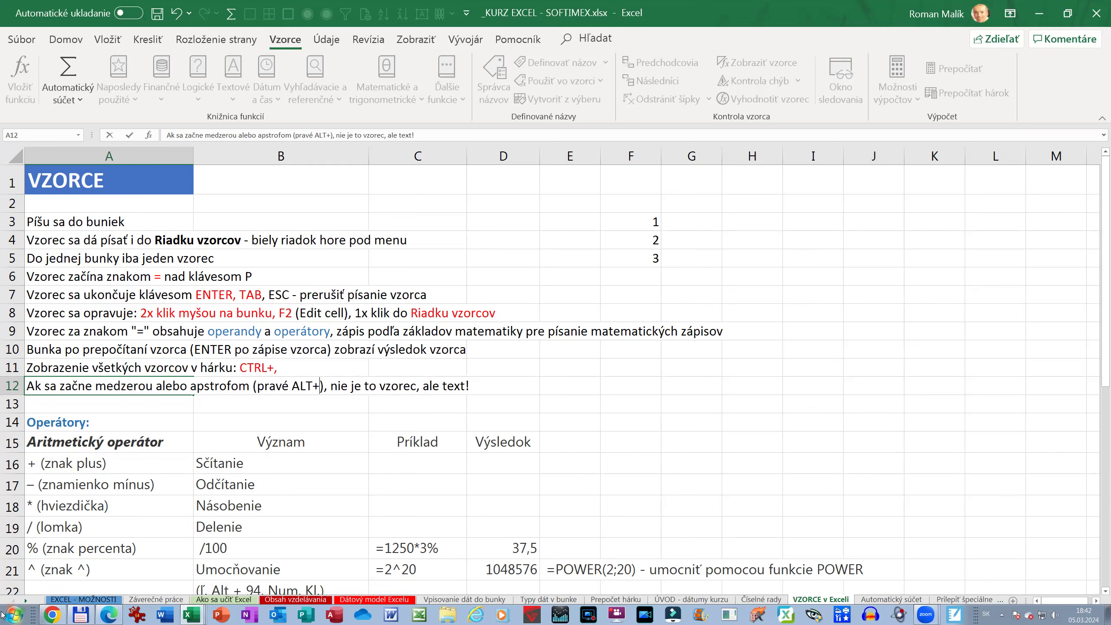
type("P")
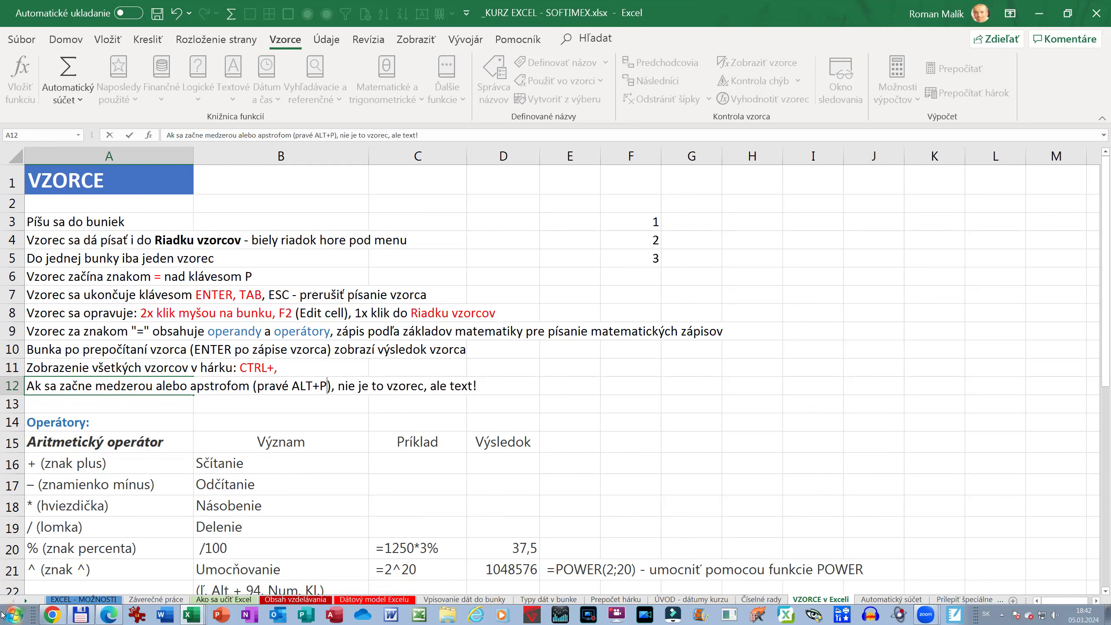
key("Return")
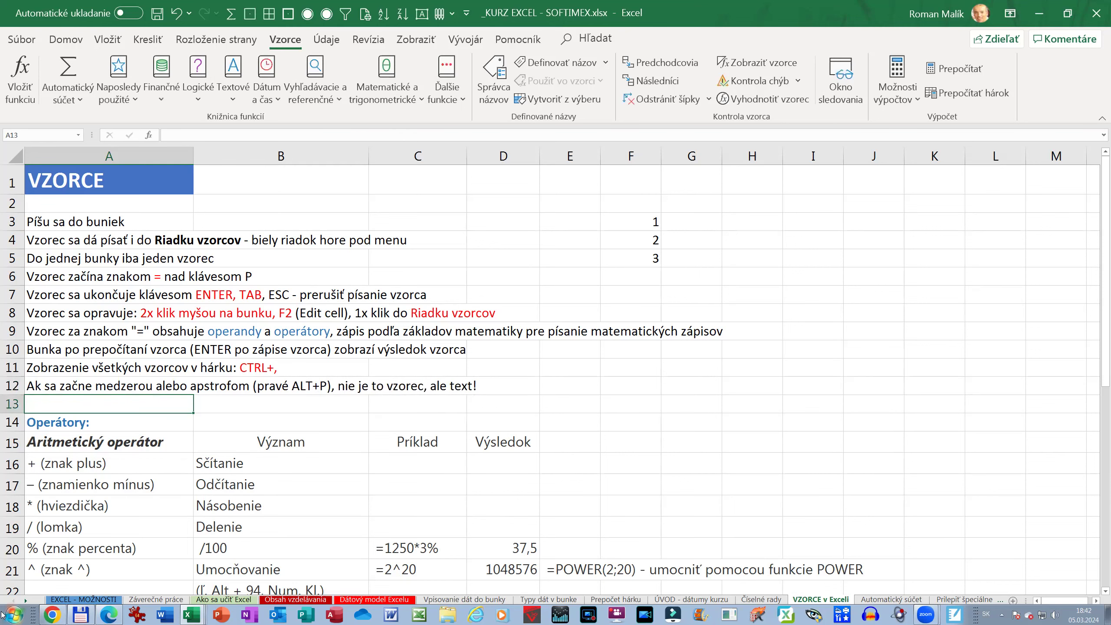
Step: Enter '=1+1 in A13 as text, then reopen A13 to reveal the apostrophe
type("'")
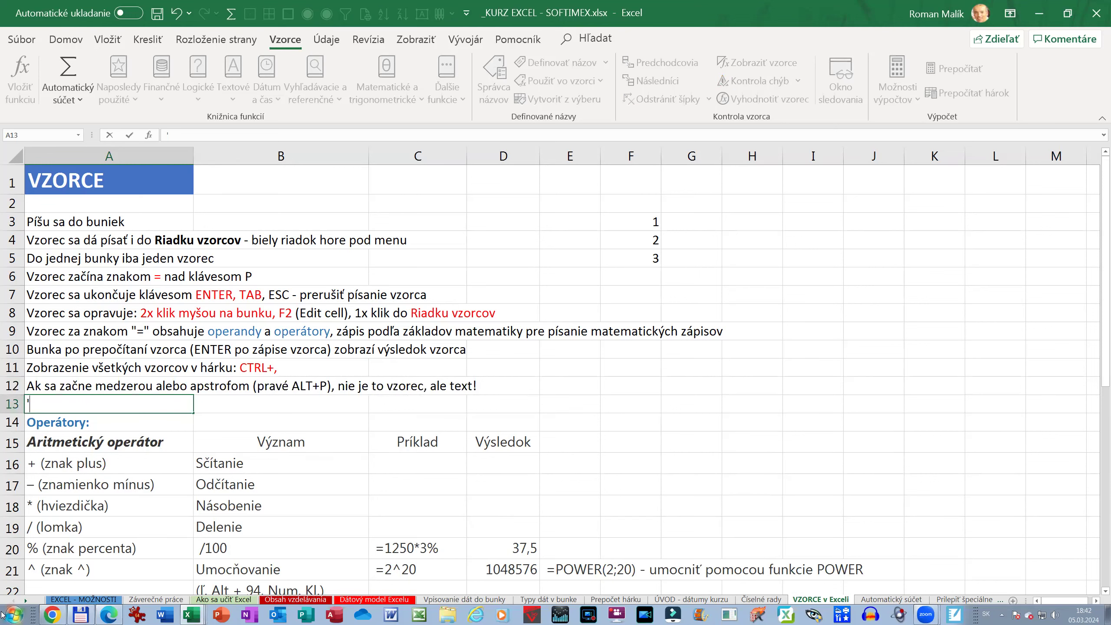
type("=")
type("1+1")
key("Return")
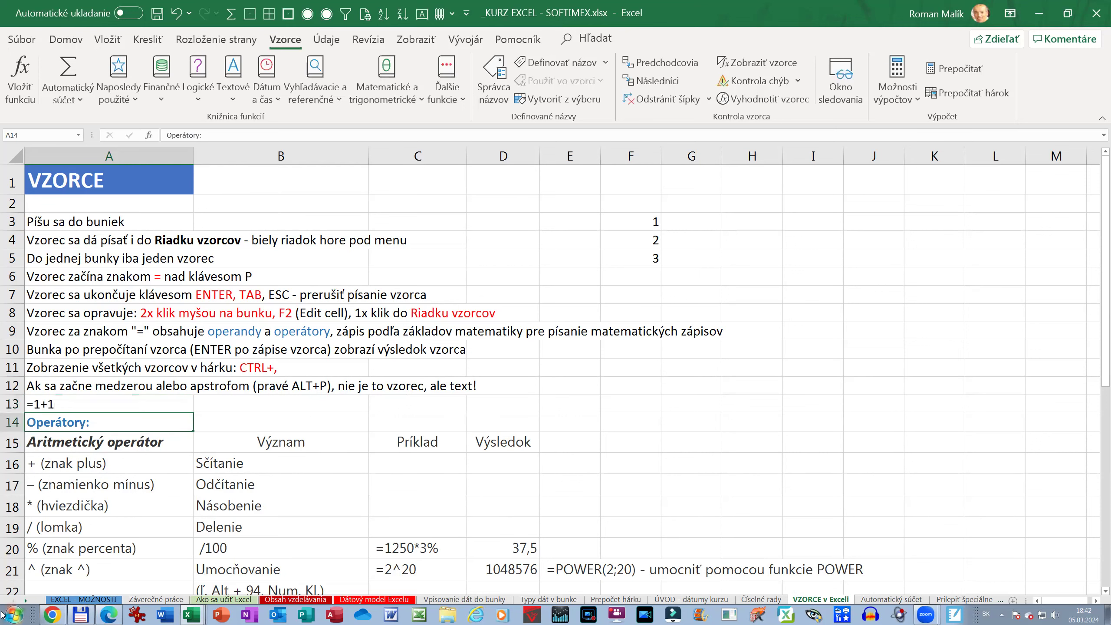
key("Up")
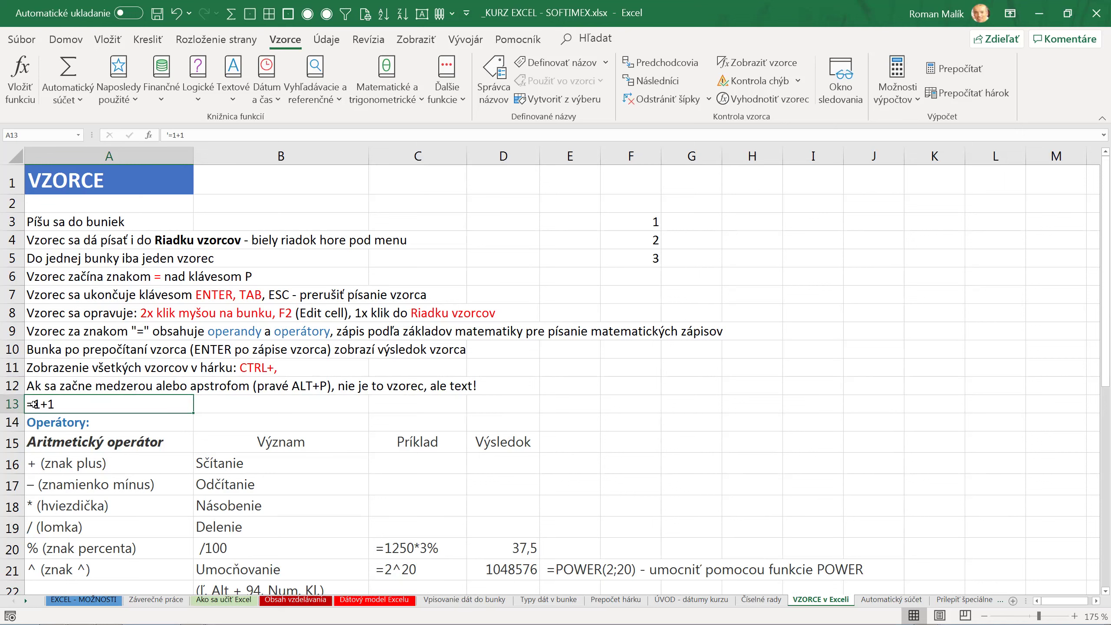
left_click(171, 135)
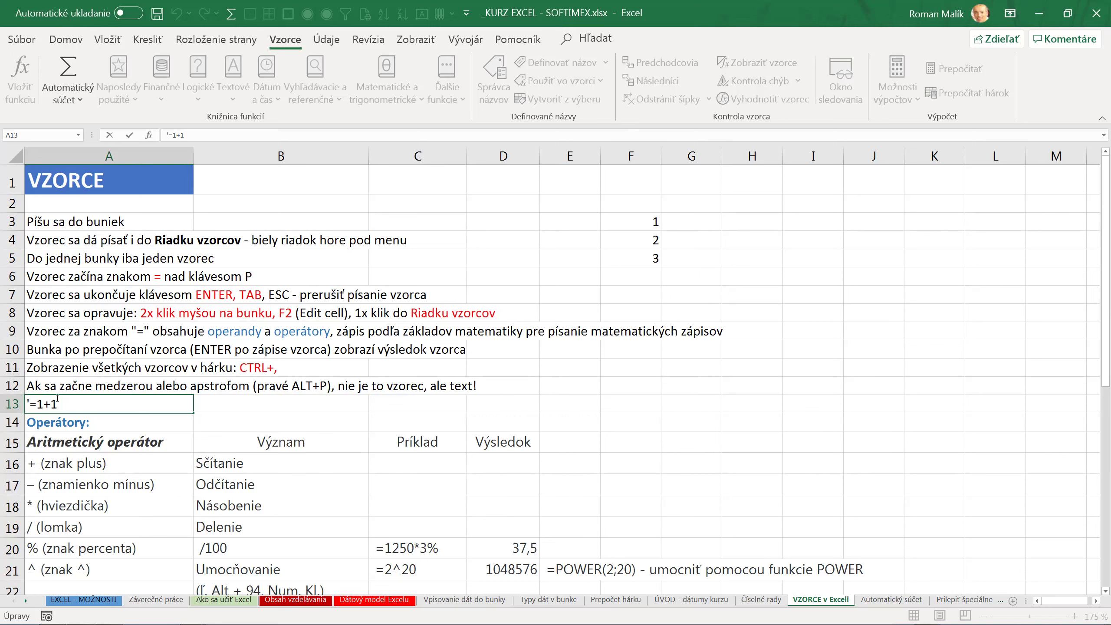
Step: Enter =1+1 in B13 to compare with the text version in A13
left_click(217, 404)
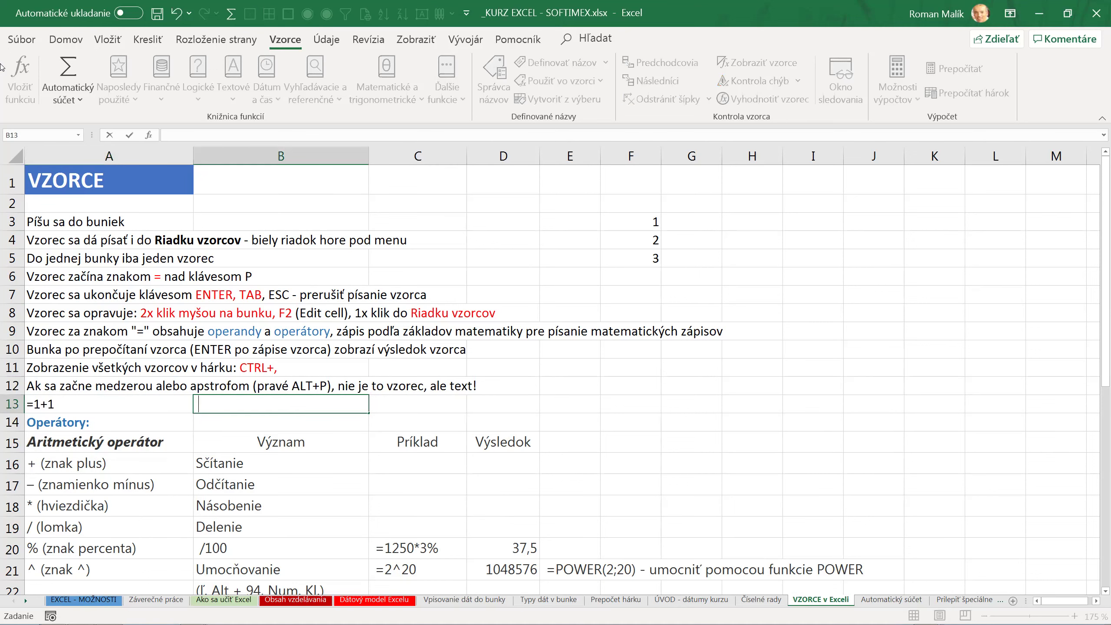
type("=")
key("BackSpace")
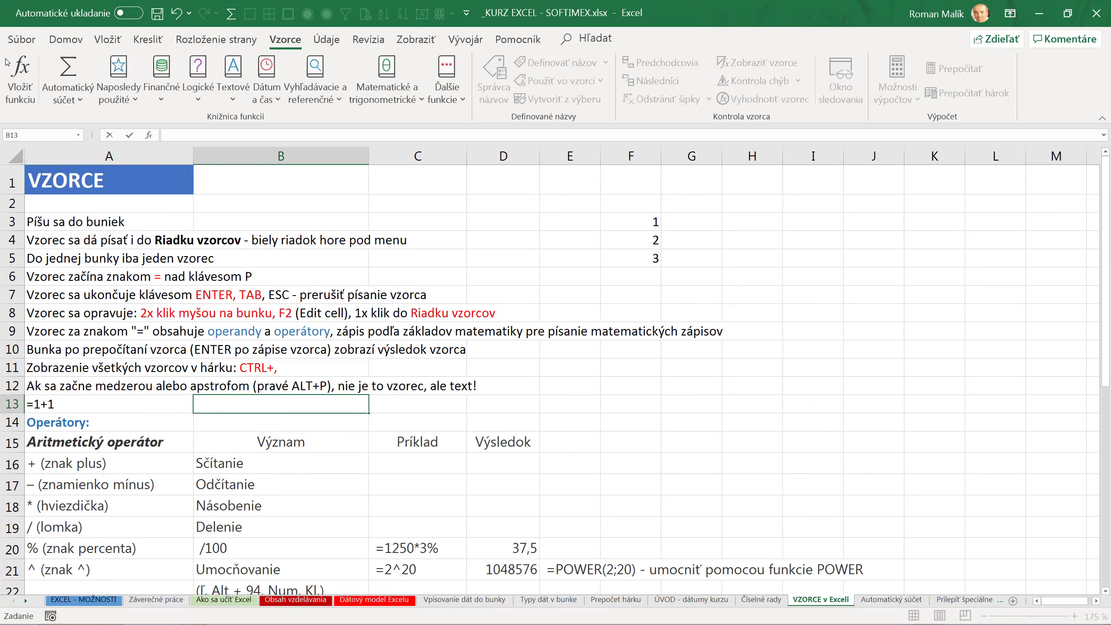
type("=1+1")
key("Return")
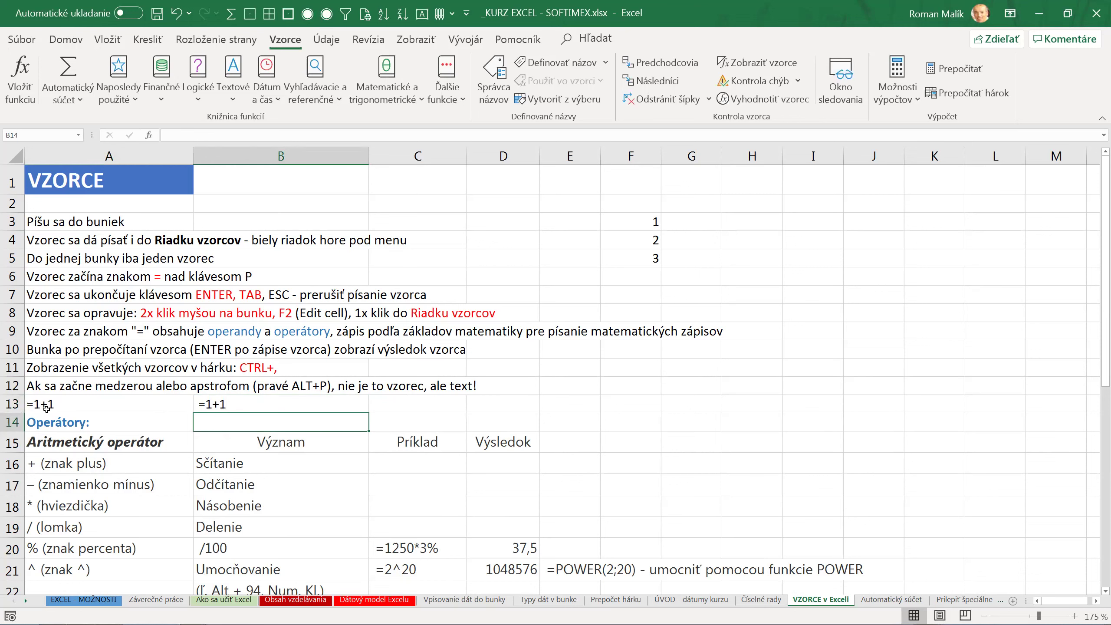
left_click(218, 400)
Step: Clear the =1+1 entries from both B13 and A13
key("Delete")
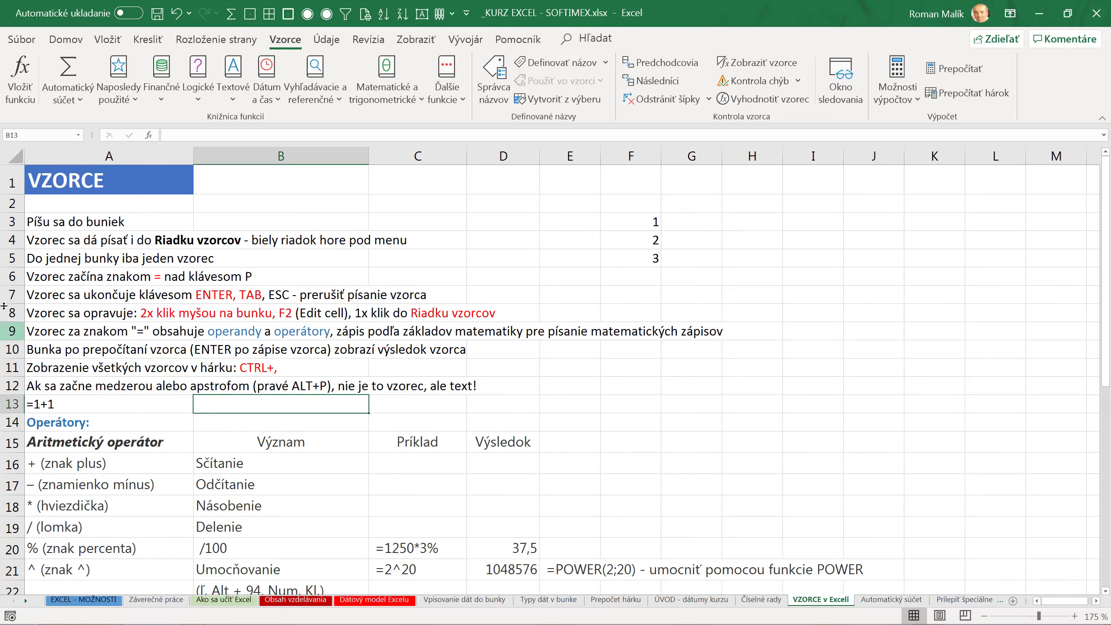
key("Left")
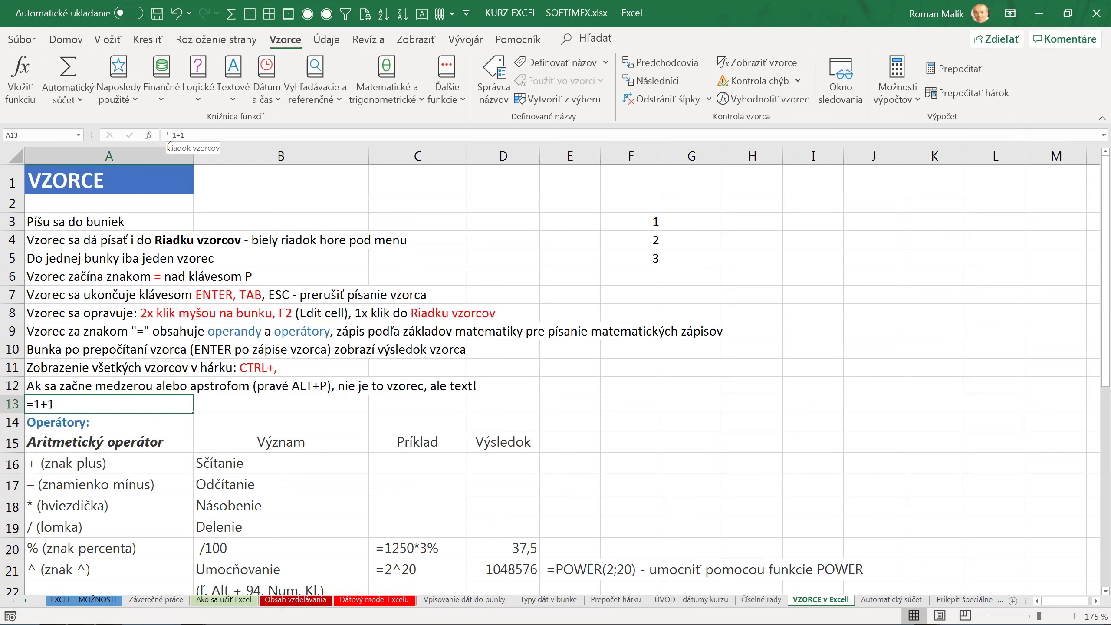
key("Delete")
key("Right")
key("Up")
key("Up")
Step: Enter the phone number in D3 with a leading apostrophe so its leading zero stays
key("Up")
key("Up")
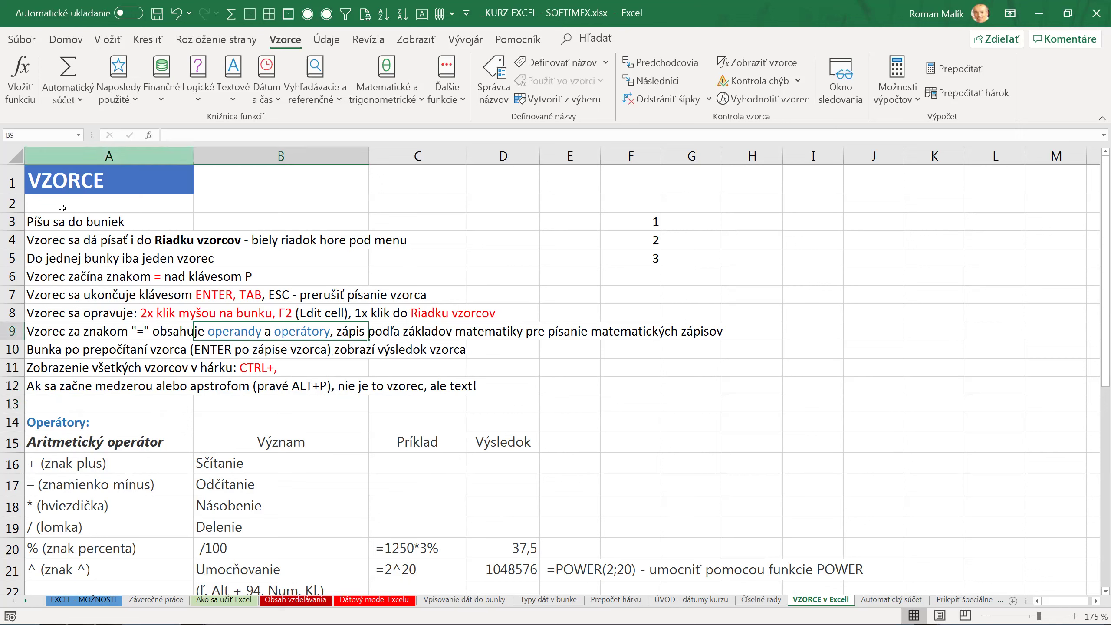
key("Up")
key("Up")
key("Up")
key("Up")
key("Up")
key("Up")
key("Right")
key("Right")
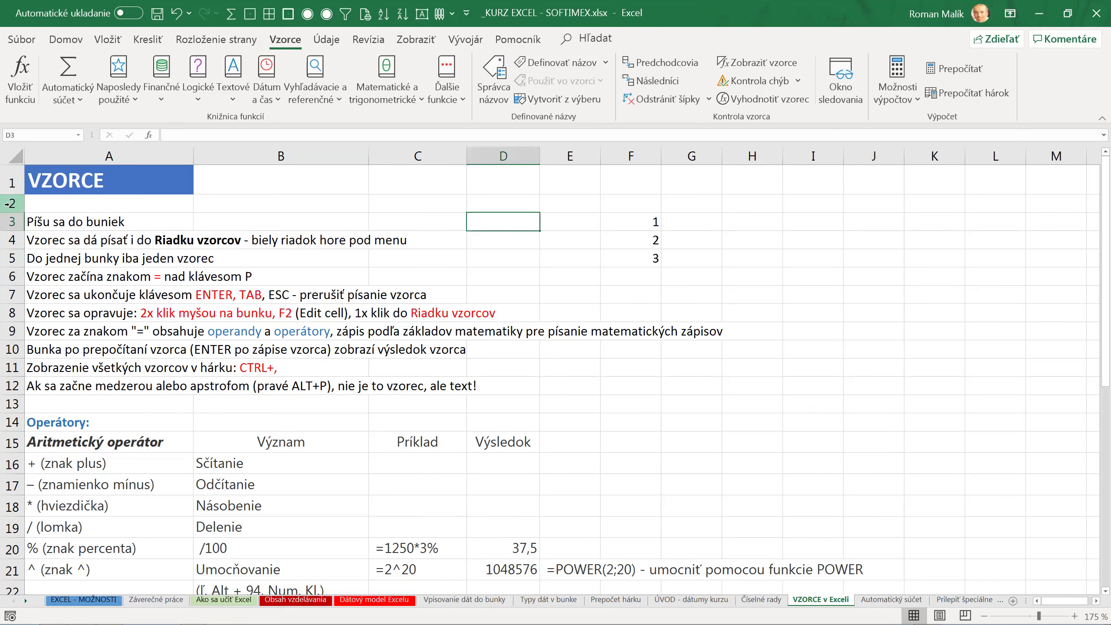
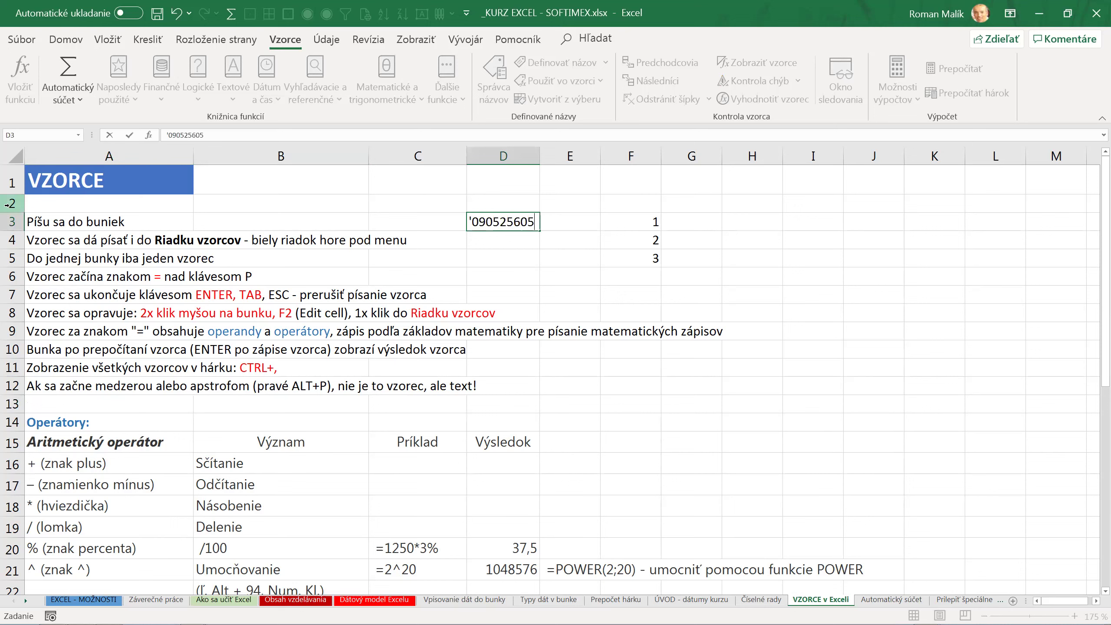
key("Return")
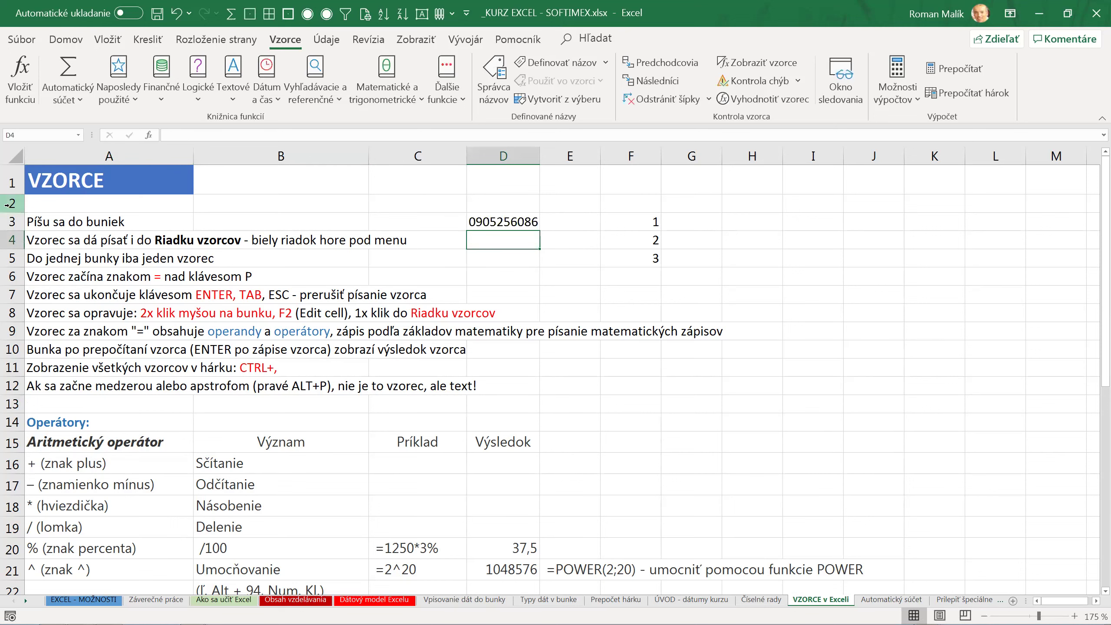
Step: Open D3 in edit mode to reveal the apostrophe, then leave it unchanged
key("Up")
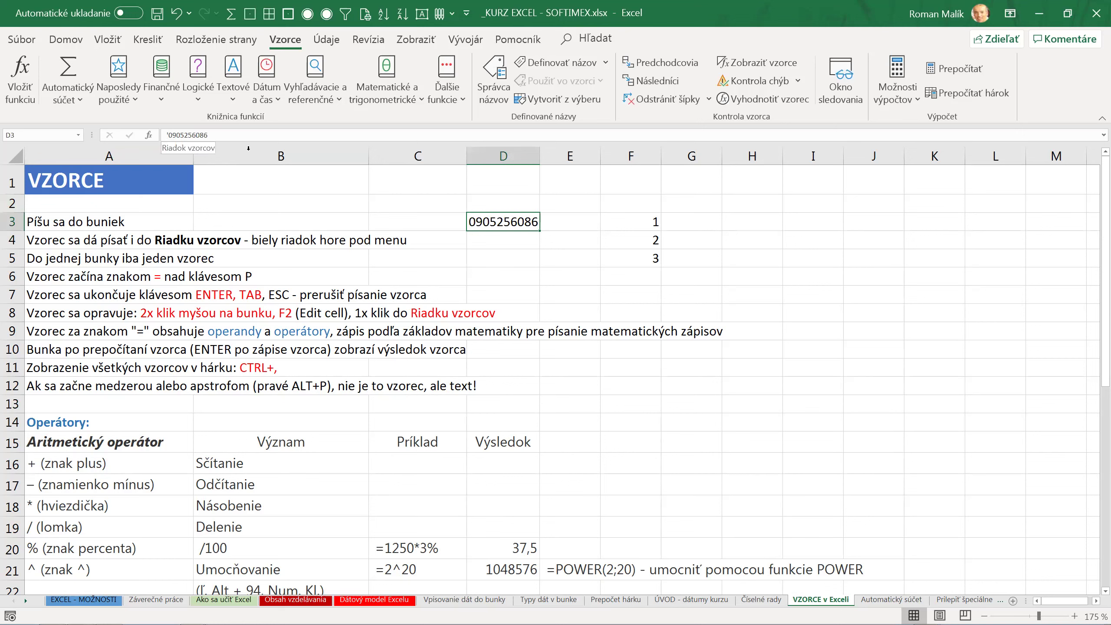
double_click(513, 232)
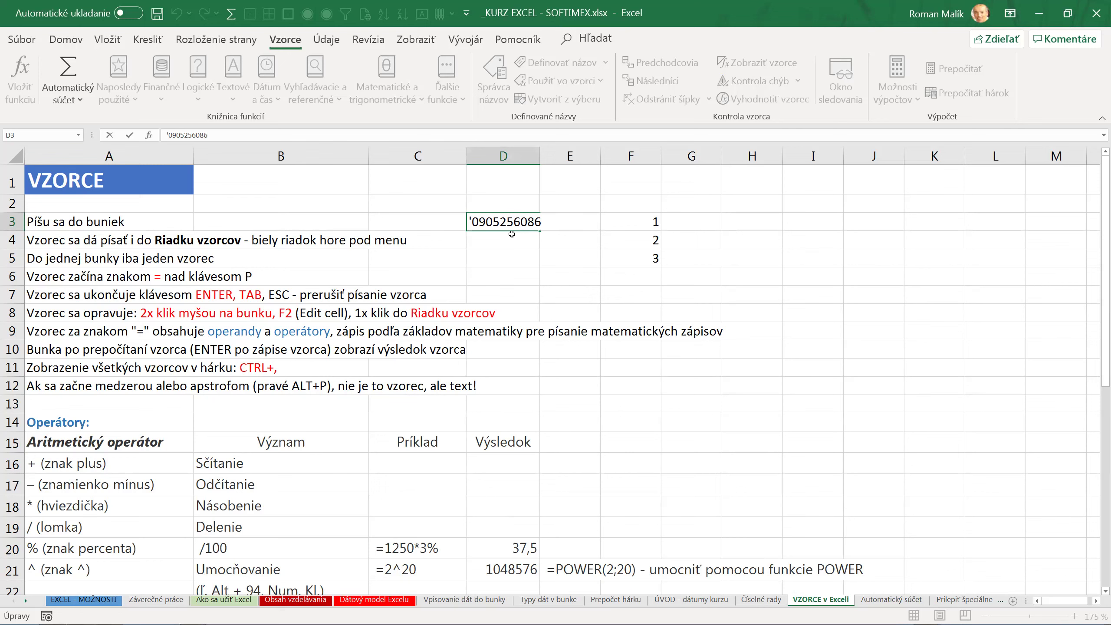
key("ctrl+Return")
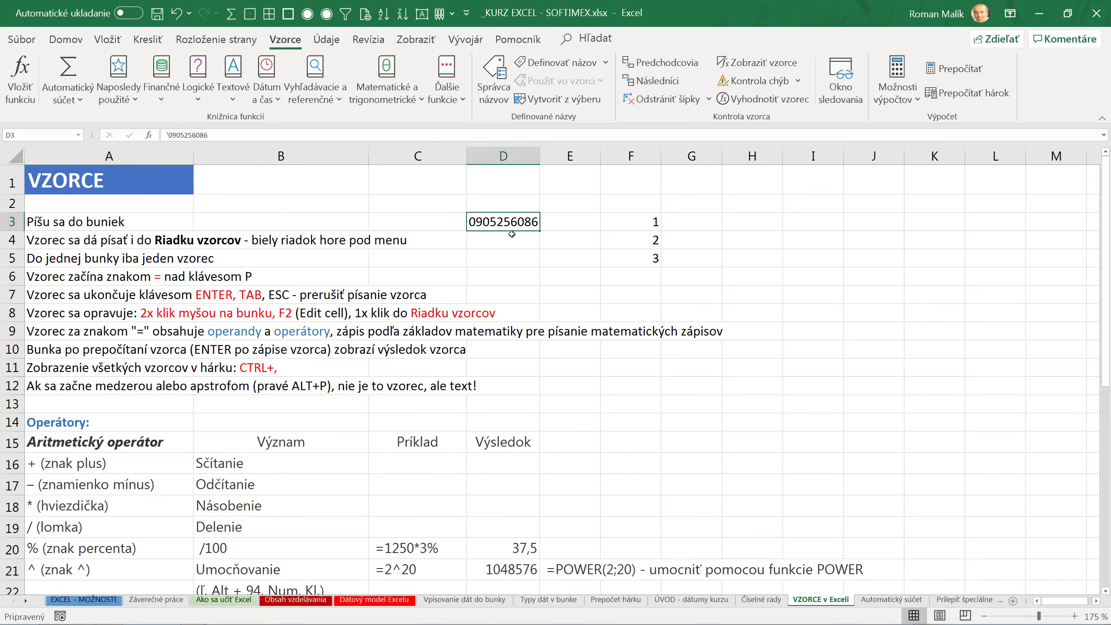
key("super")
key("Escape")
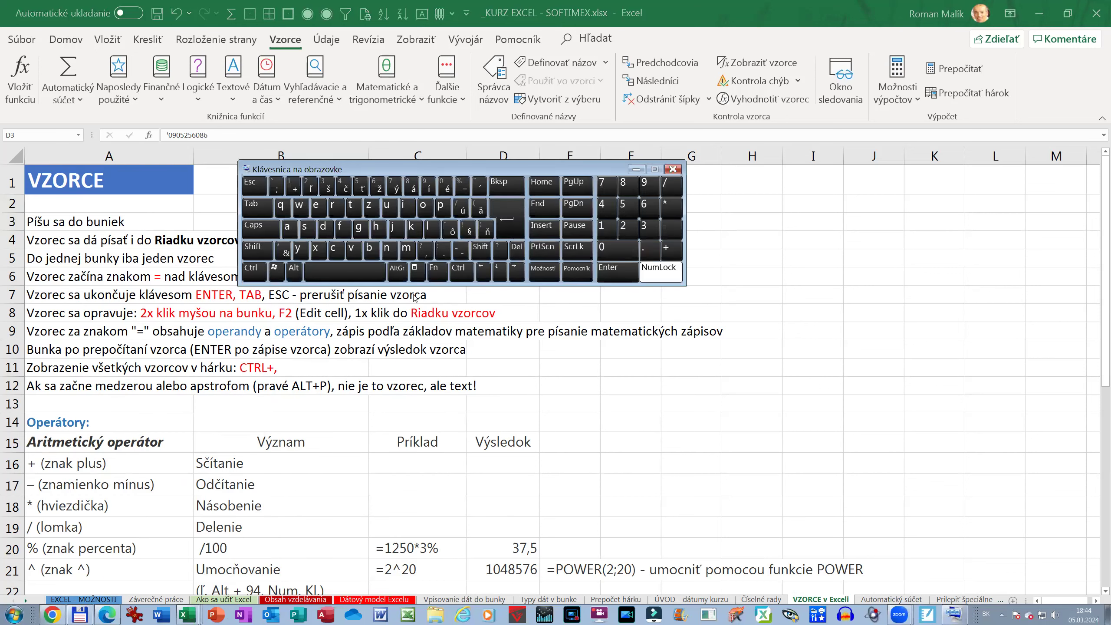
left_click(398, 271)
left_click(397, 273)
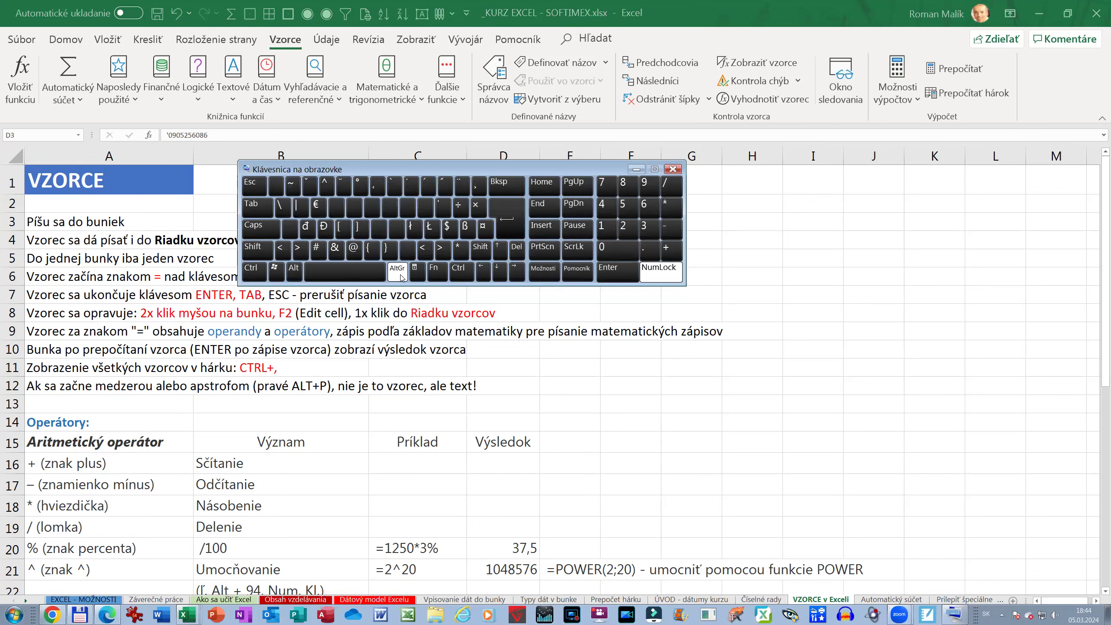
left_click(400, 275)
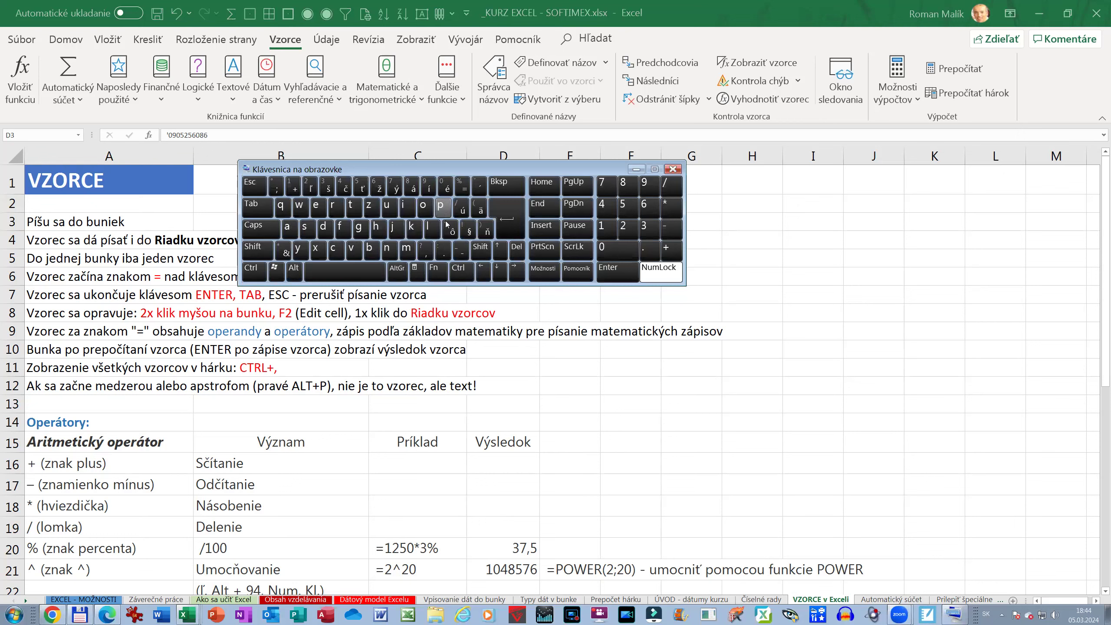
left_click(987, 615)
left_click(1000, 583)
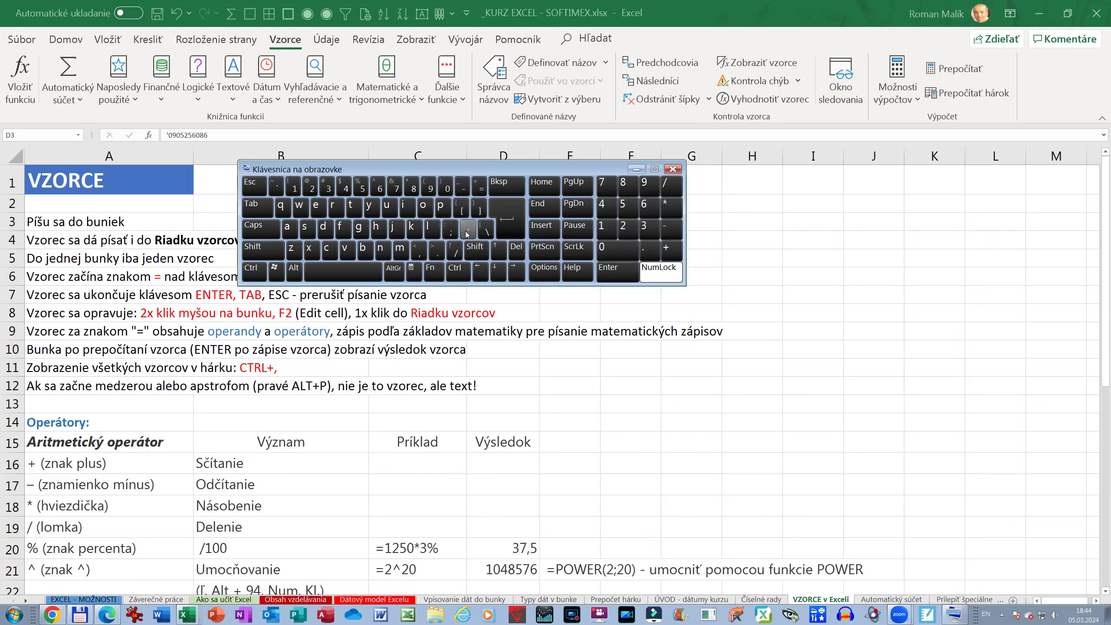
left_click(988, 616)
left_click(1015, 573)
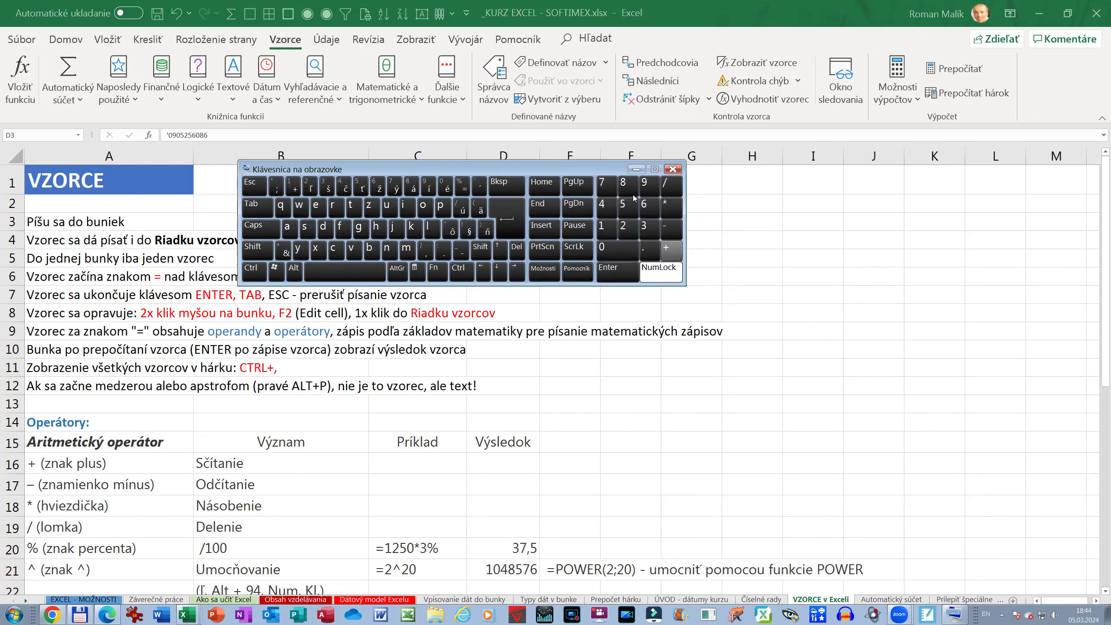
left_click(673, 169)
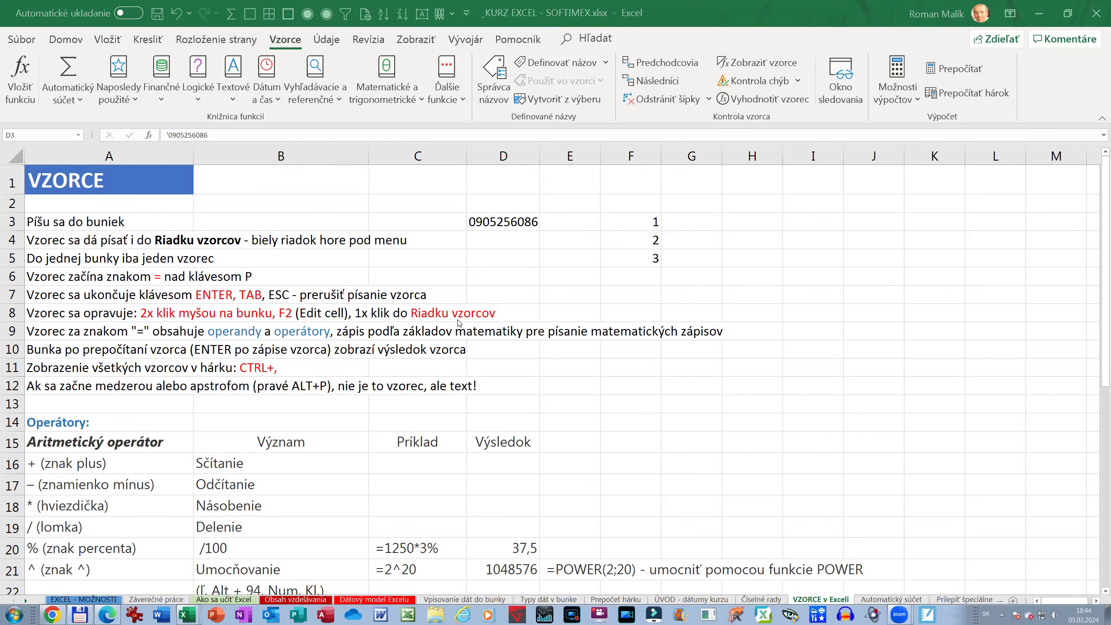
Step: Delete the contents of D3:F5, leaving B13 selected with the operators table in view
scroll(643, 335, "down", 1)
scroll(642, 335, "up", 1)
left_click_drag(519, 217, 644, 254)
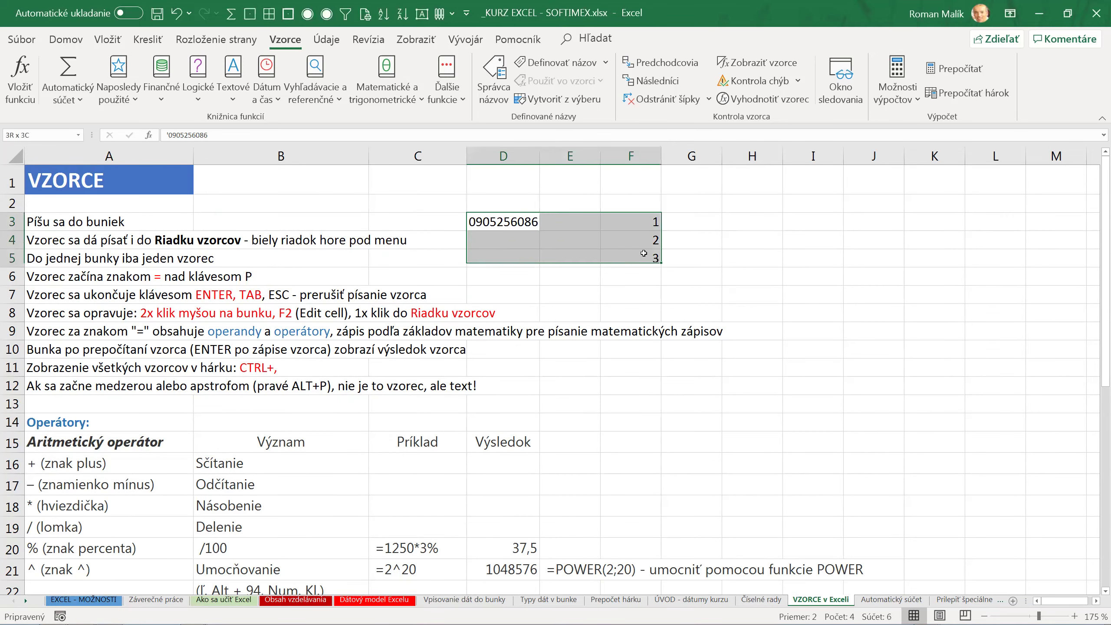
key("Delete")
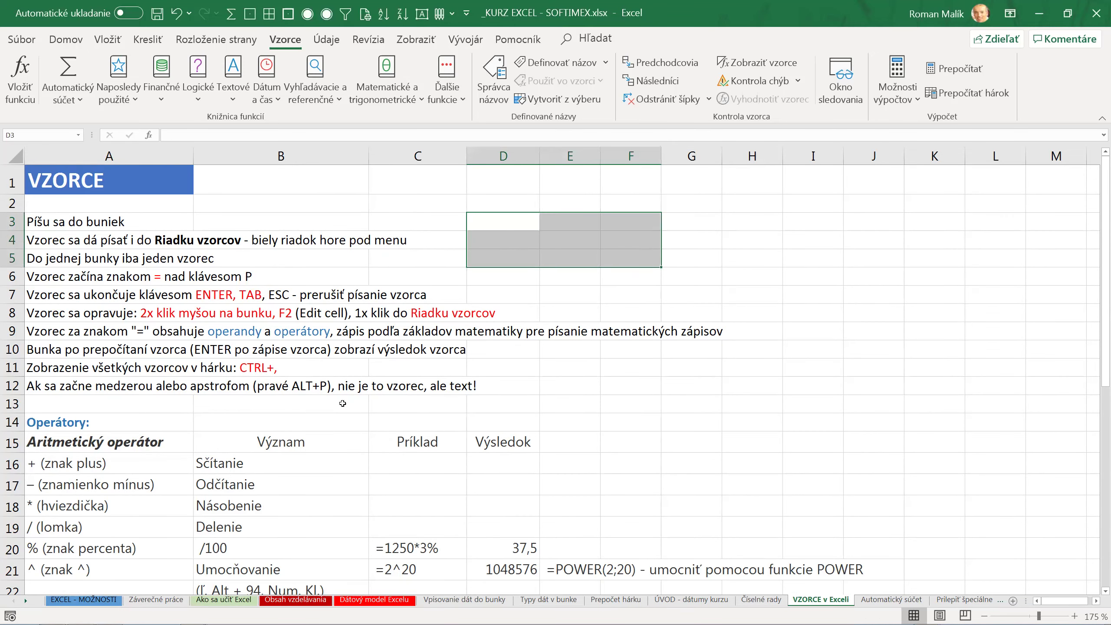
left_click(342, 403)
scroll(343, 403, "down", 3)
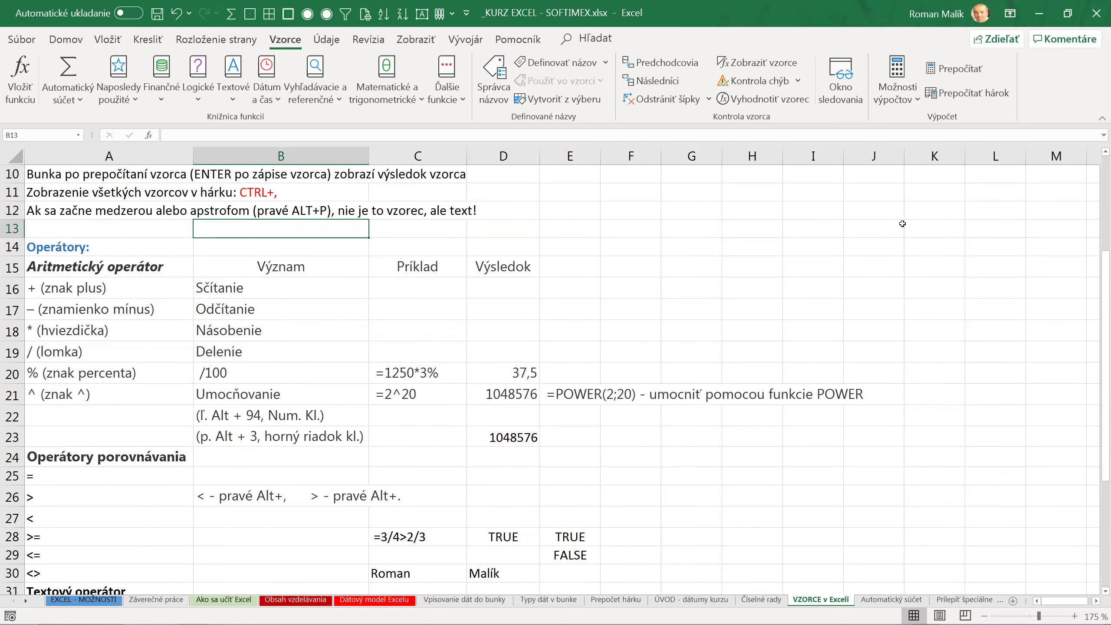
scroll(815, 202, "up", 2)
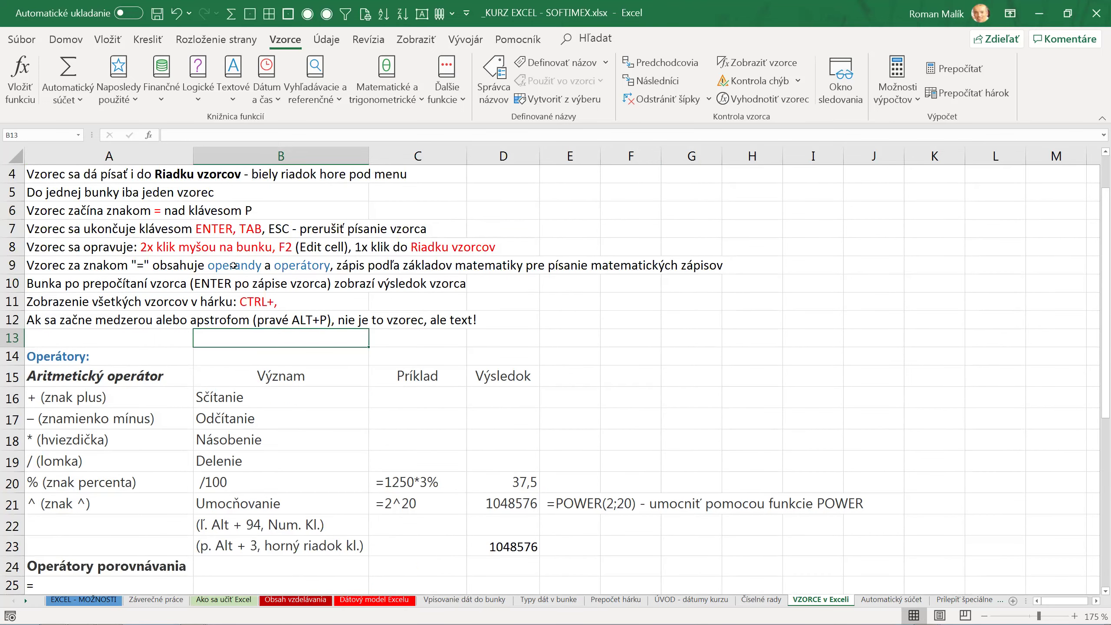
scroll(131, 262, "down", 1)
scroll(65, 258, "down", 1)
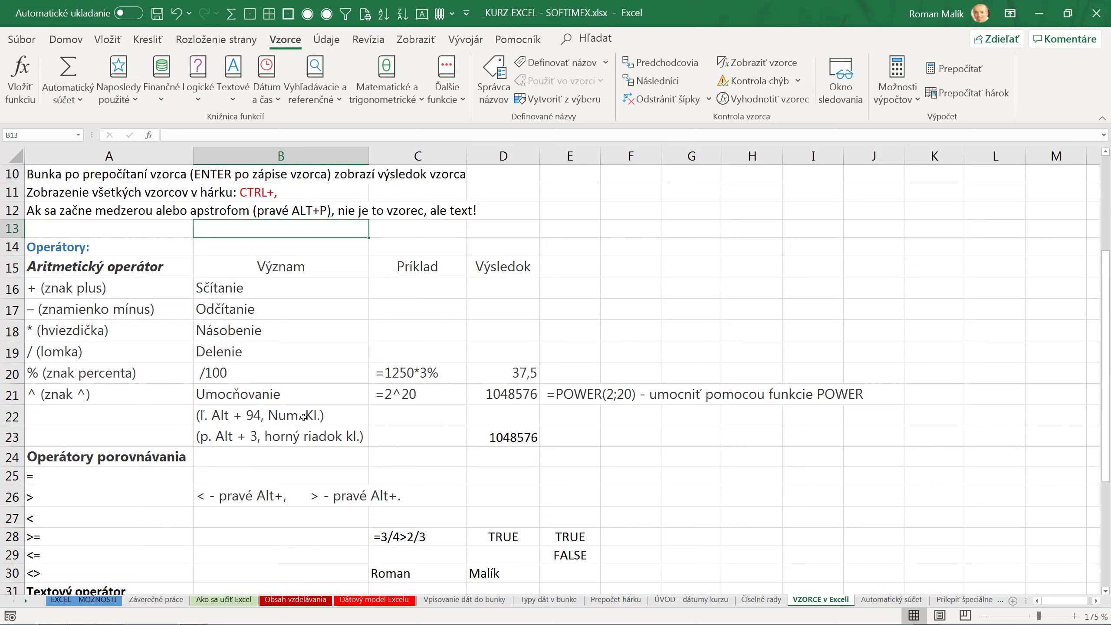
left_click(68, 416)
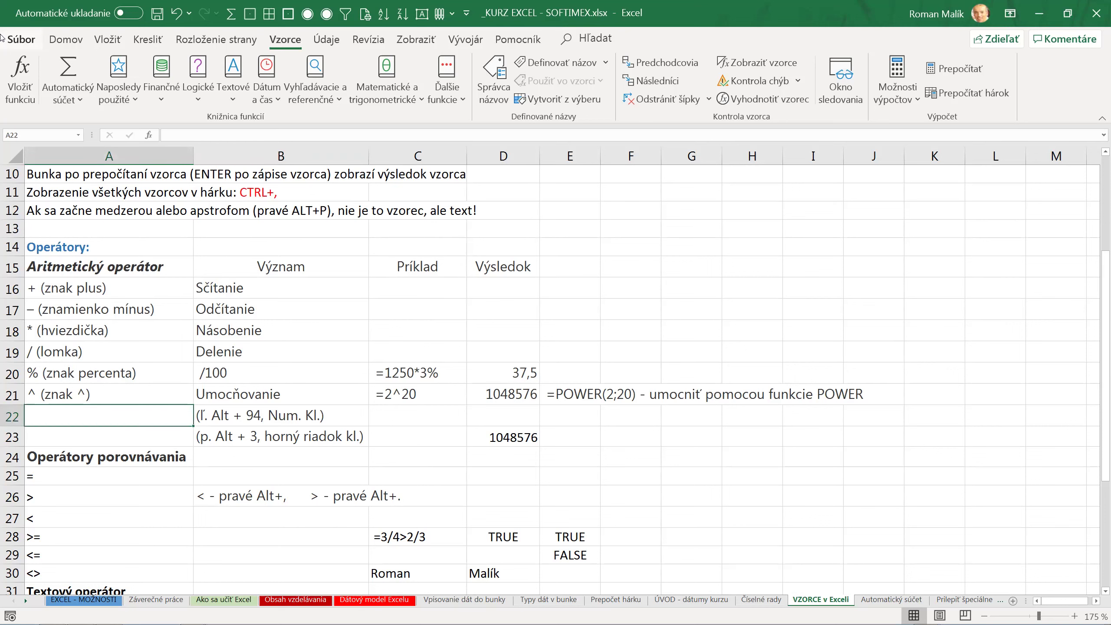
type("(=POWER(")
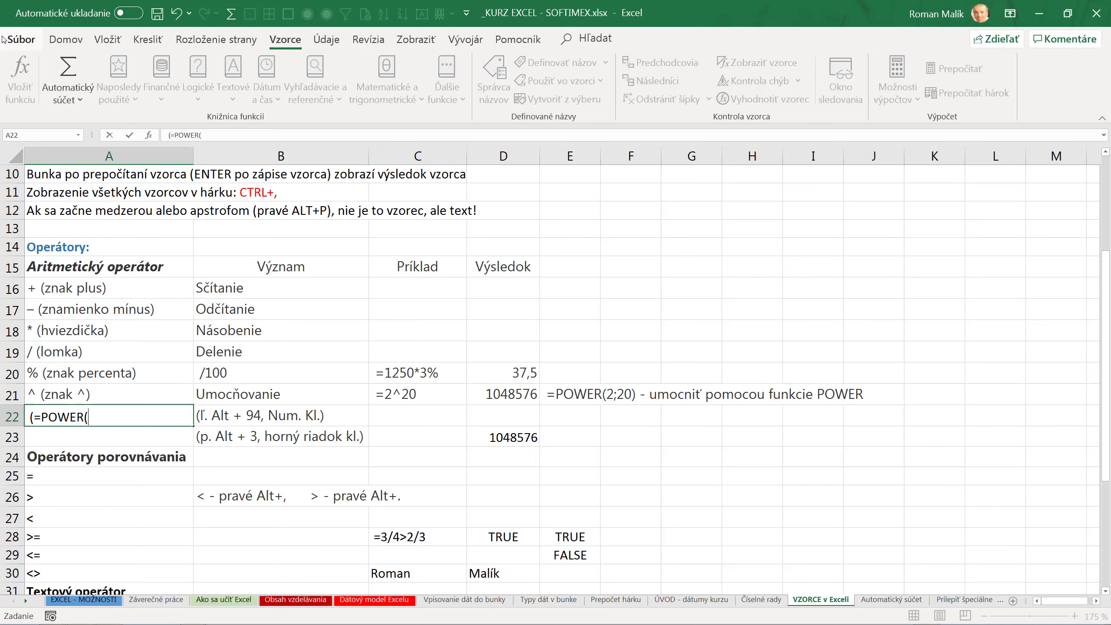
type("2")
type(";3)")
key("F2")
key("Home")
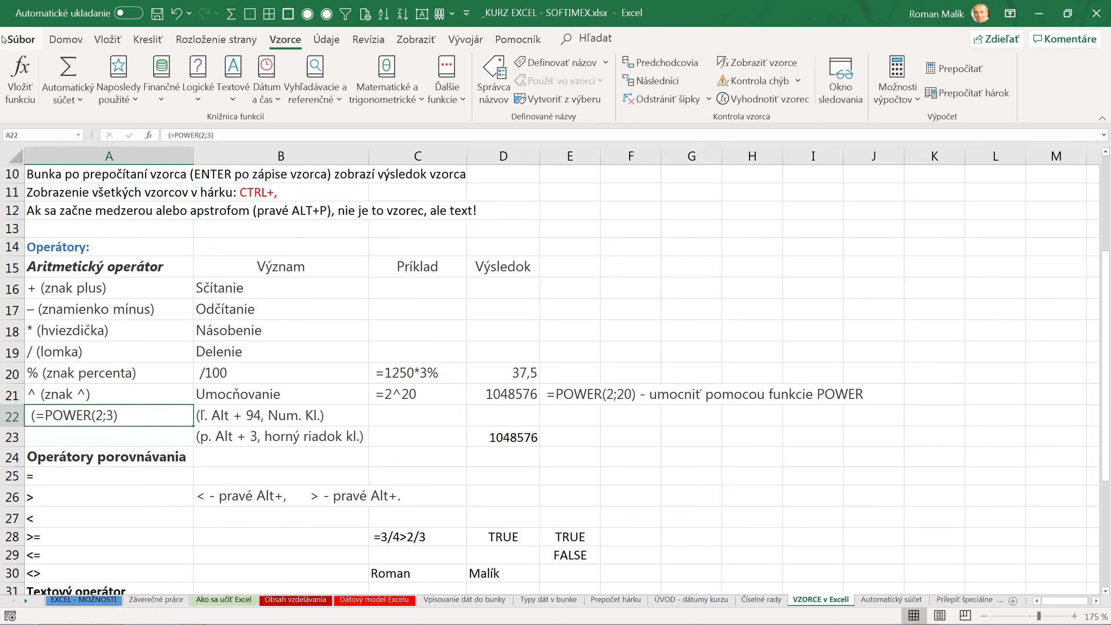
key("Delete")
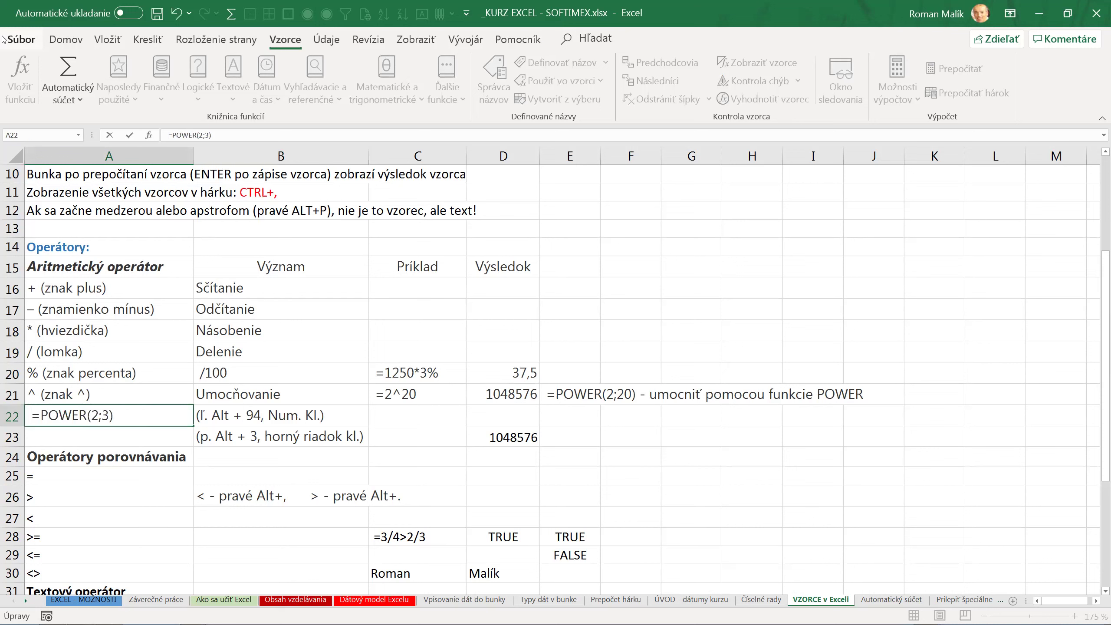
key("Return")
key("Up")
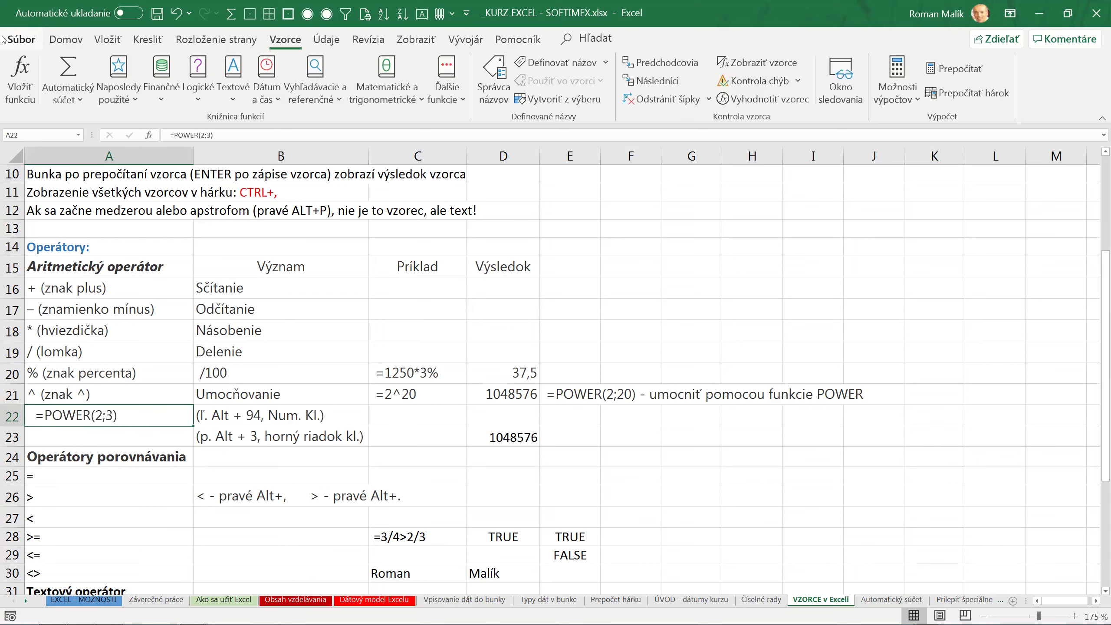
key("Up")
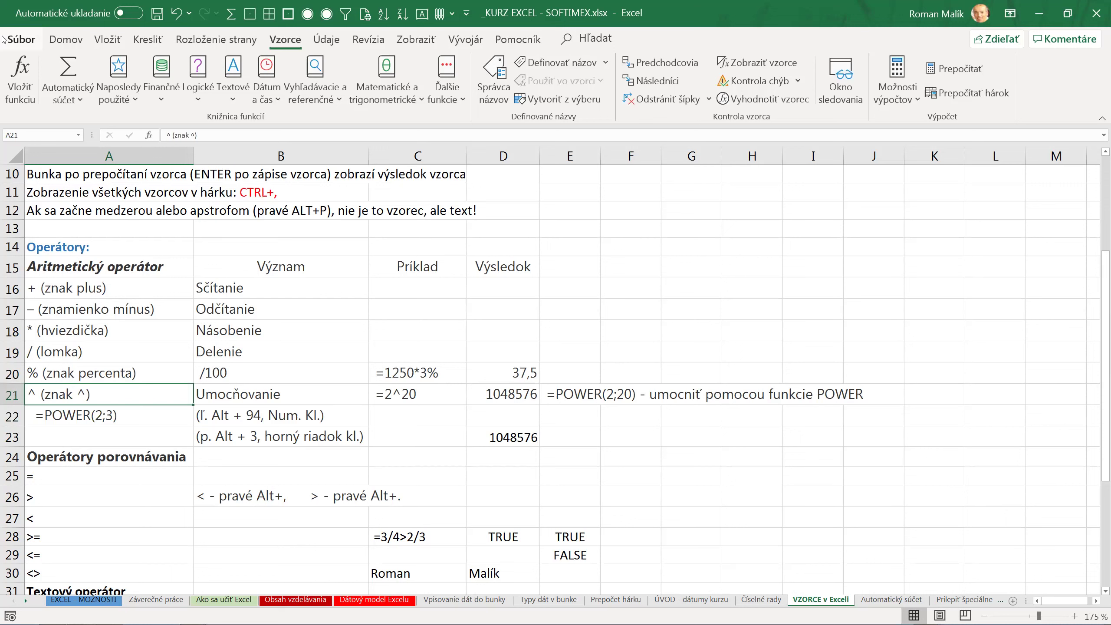
key("Down")
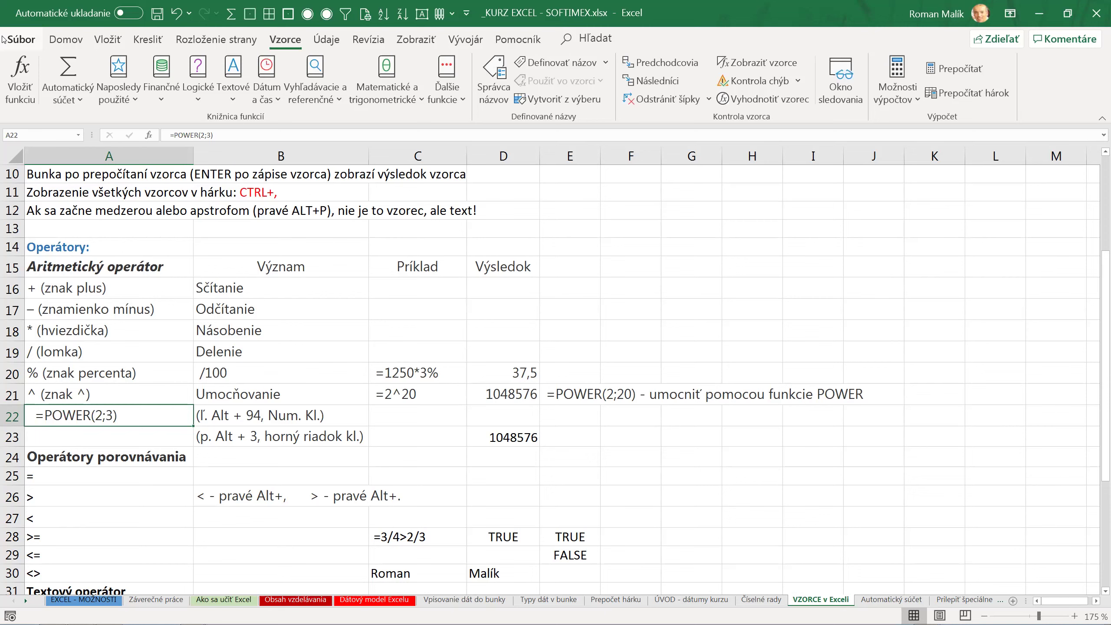
key("super")
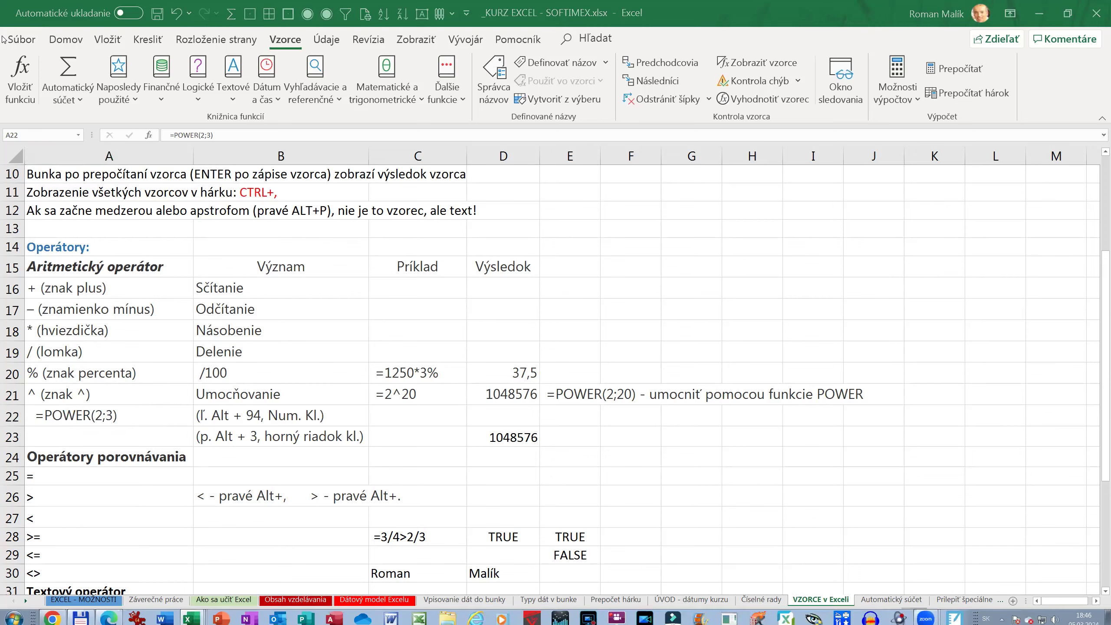
type("osk")
key("Return")
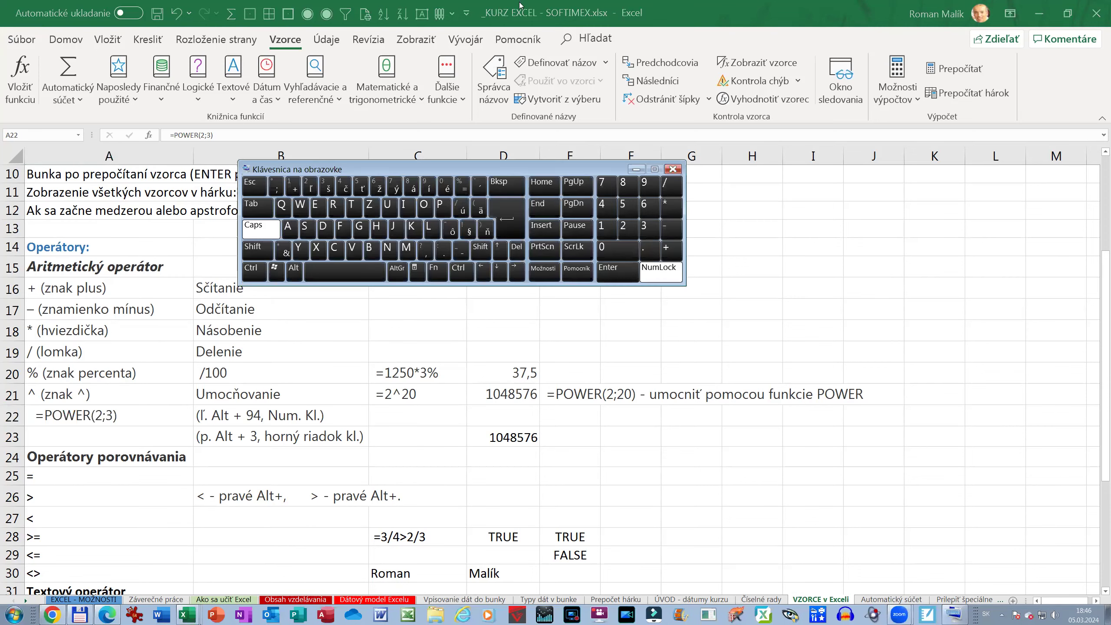
left_click(397, 272)
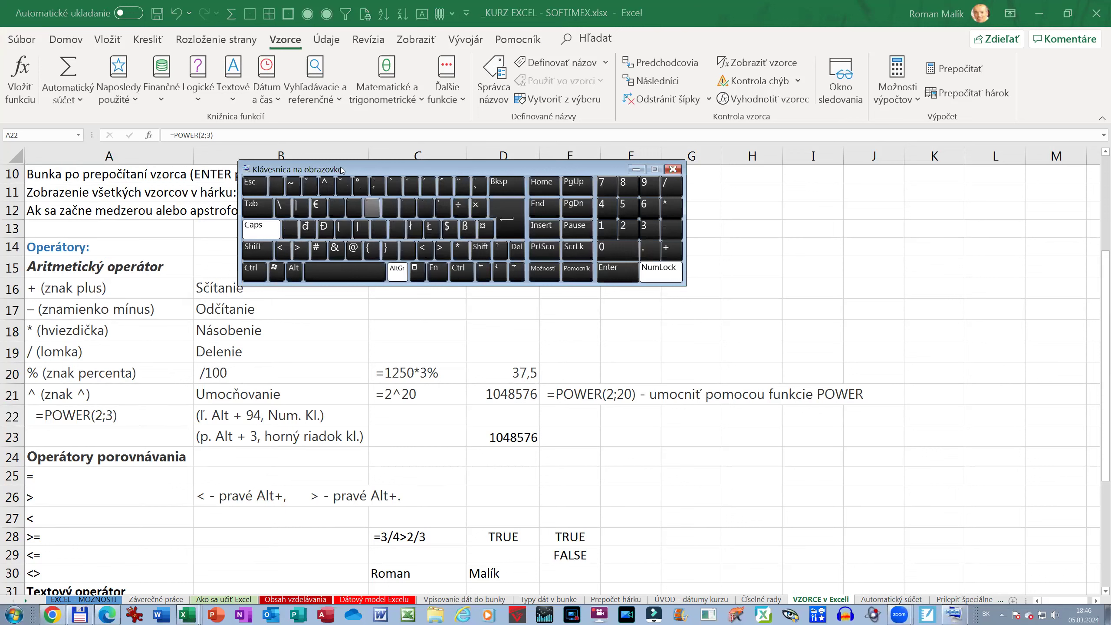
left_click(326, 186)
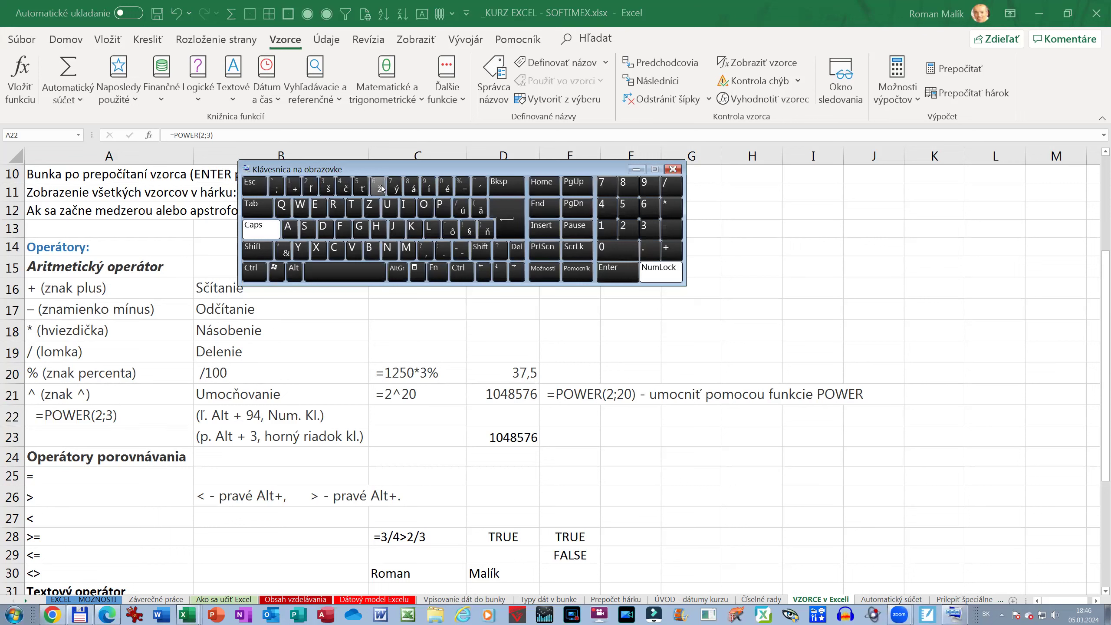
Step: Enter the power example =2^3 as text in A23 below =POWER(2;3)
left_click(673, 170)
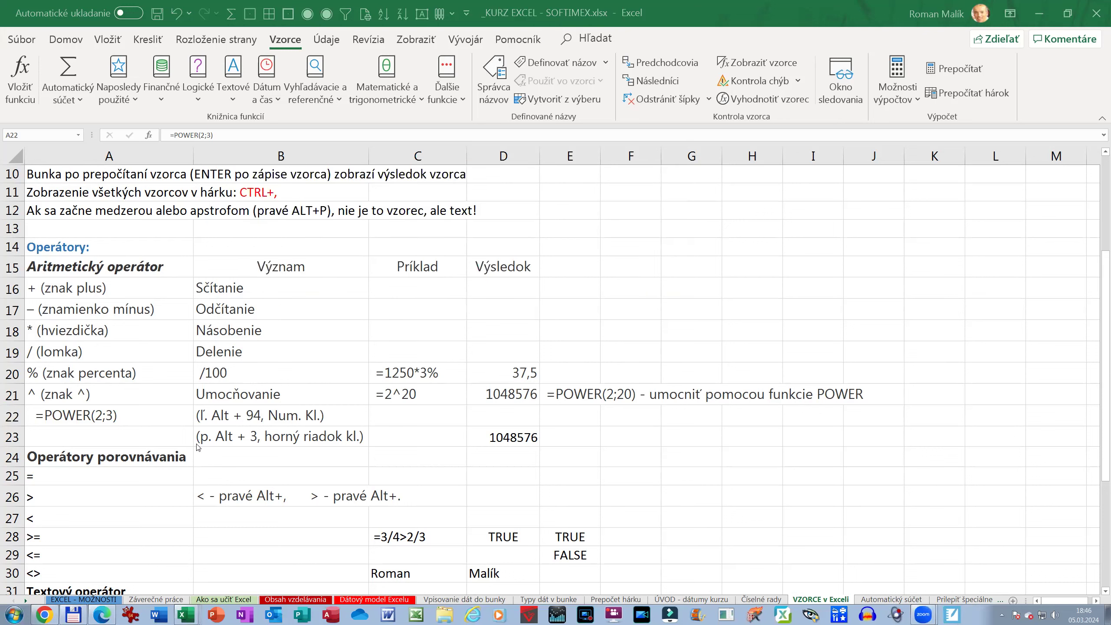
key("Return")
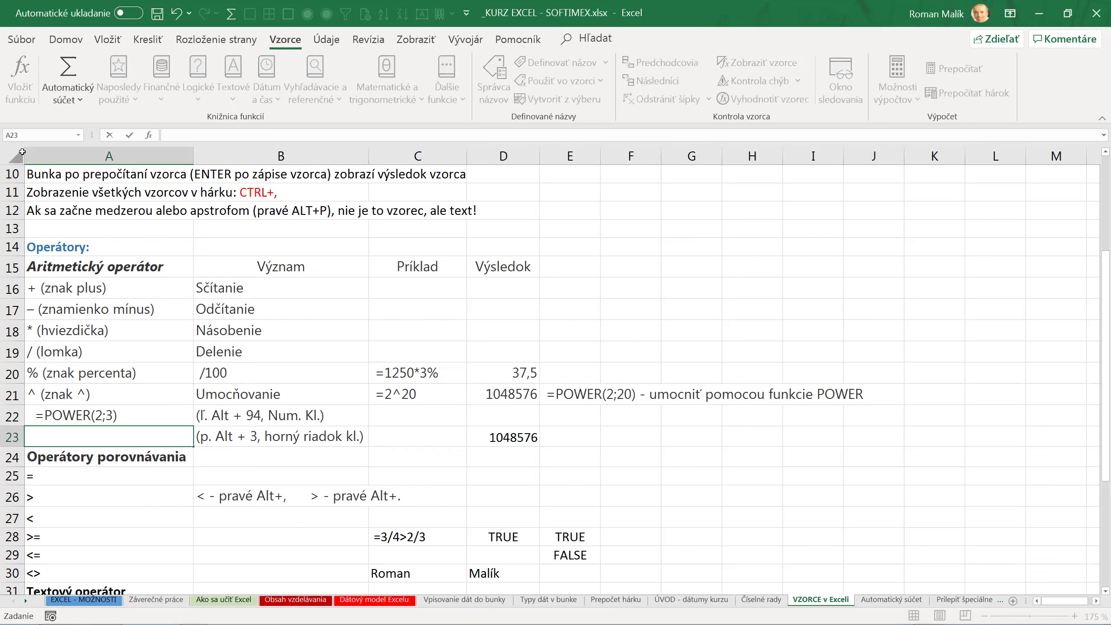
type("=")
type("2")
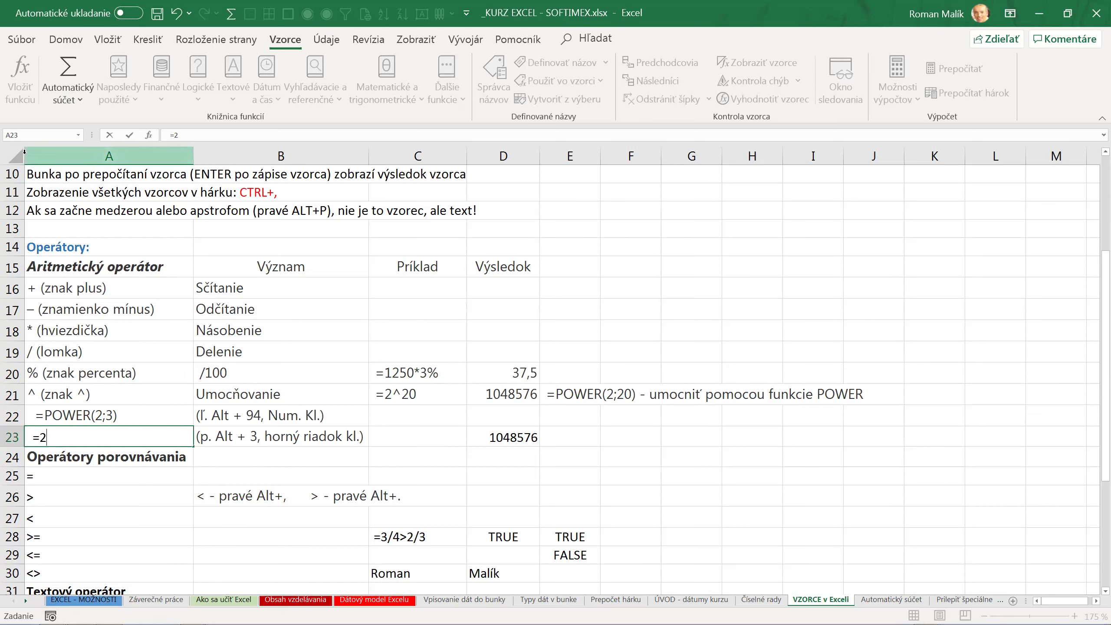
type("^3")
key("Return")
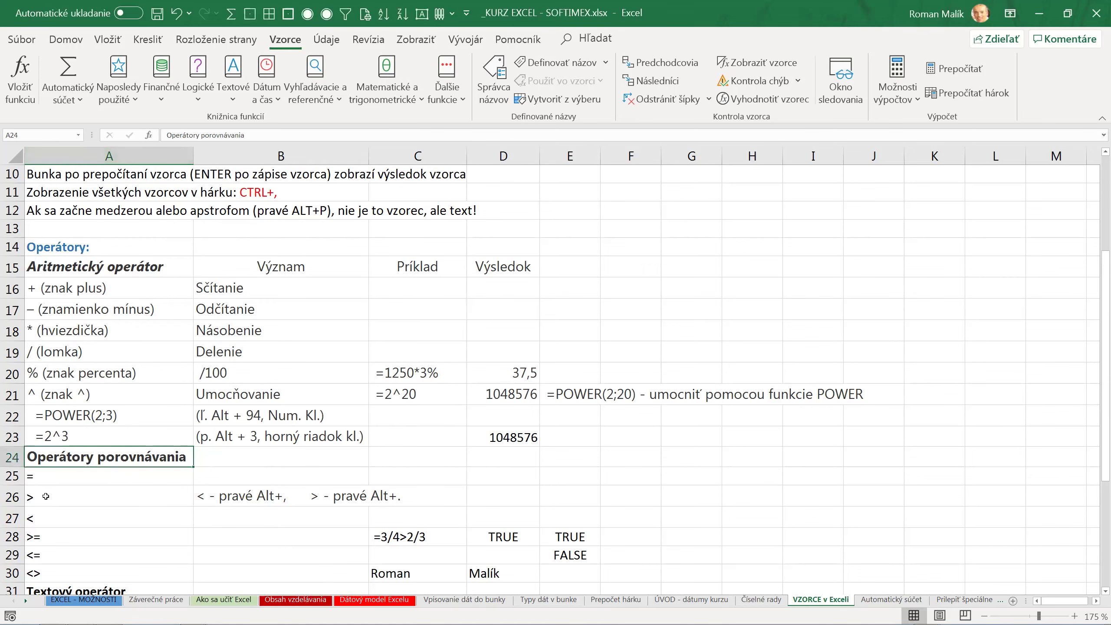
scroll(88, 385, "down", 2)
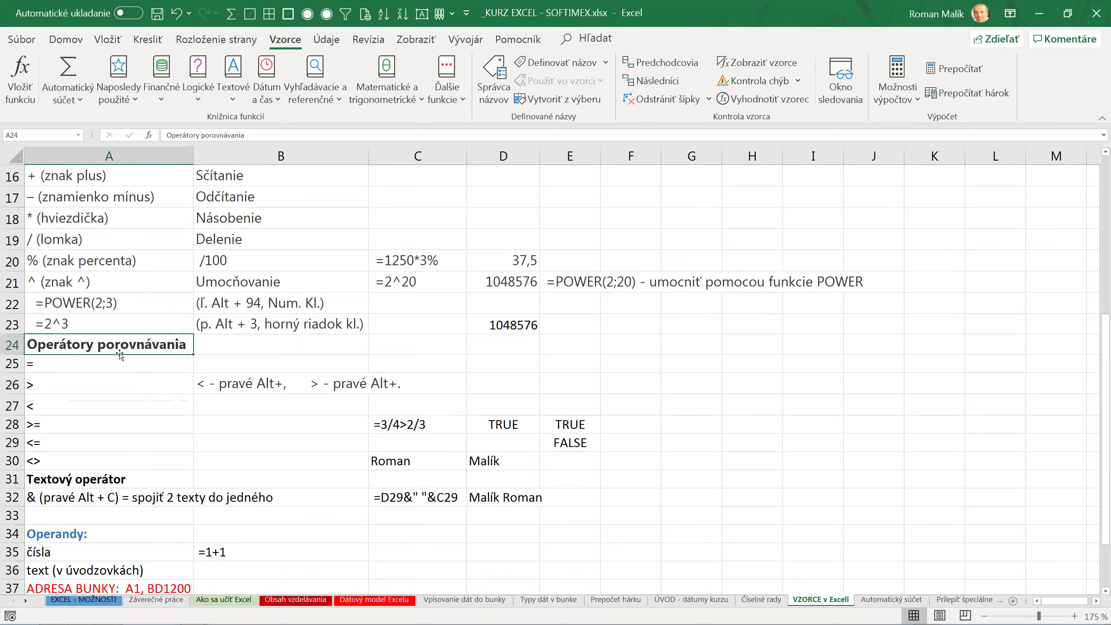
scroll(62, 314, "down", 1)
left_click(33, 301)
left_click(31, 321)
left_click(30, 346)
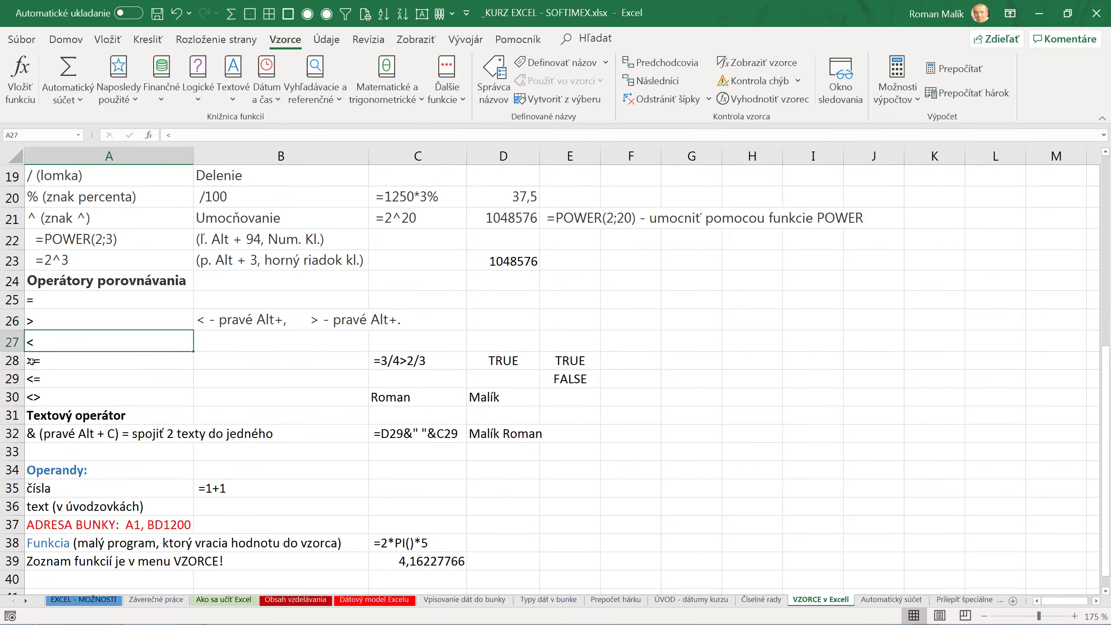
left_click(33, 361)
left_click(42, 397)
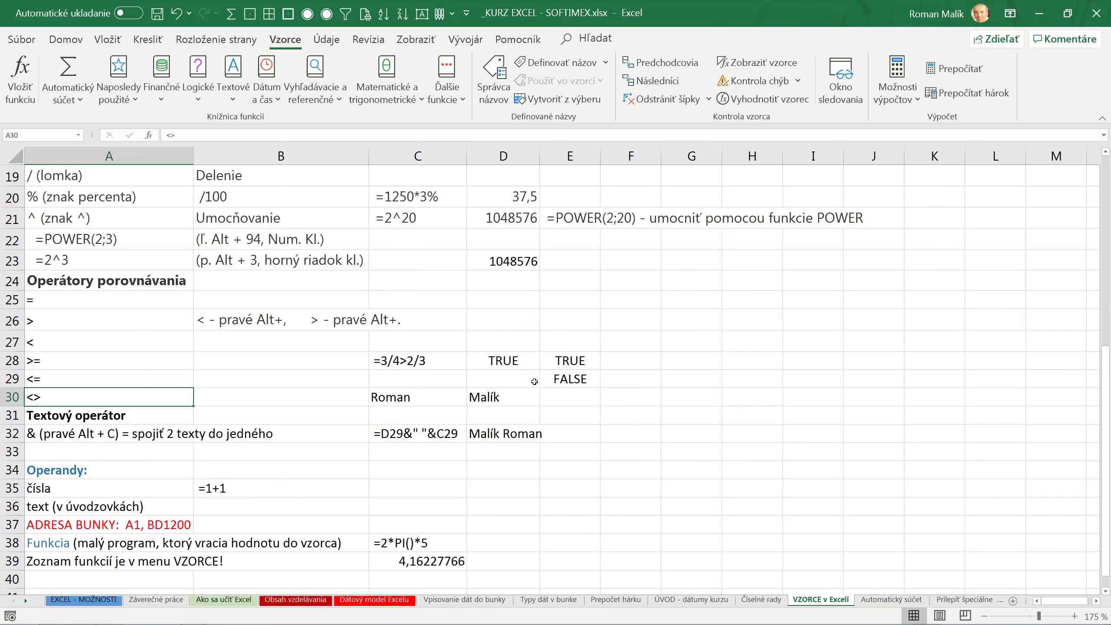
left_click(419, 398)
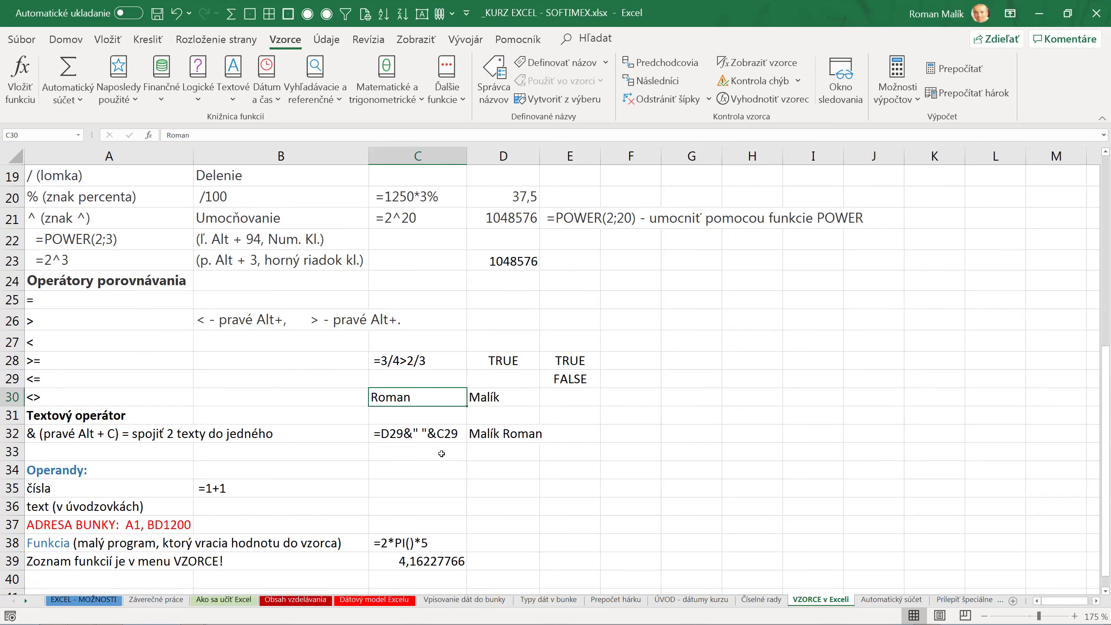
double_click(501, 435)
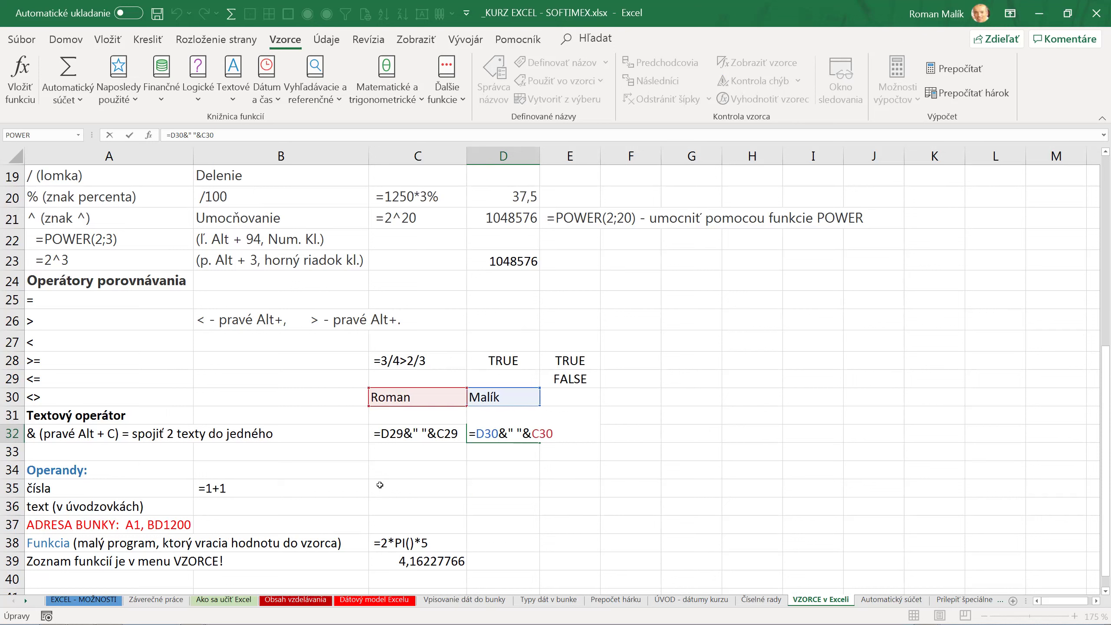
key("Return")
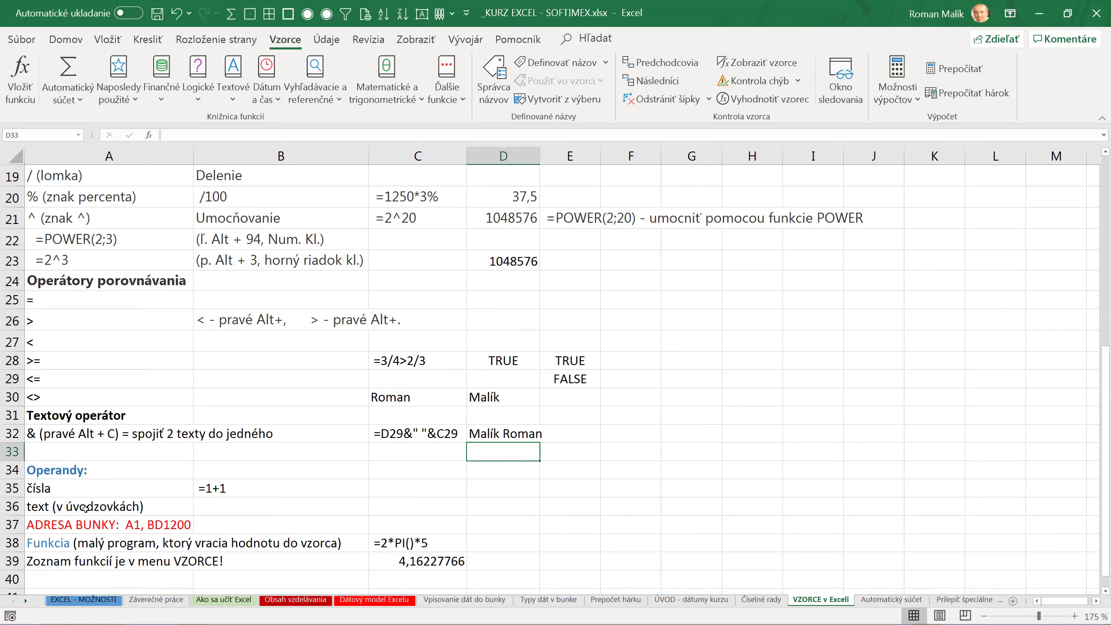
scroll(222, 499, "down", 3)
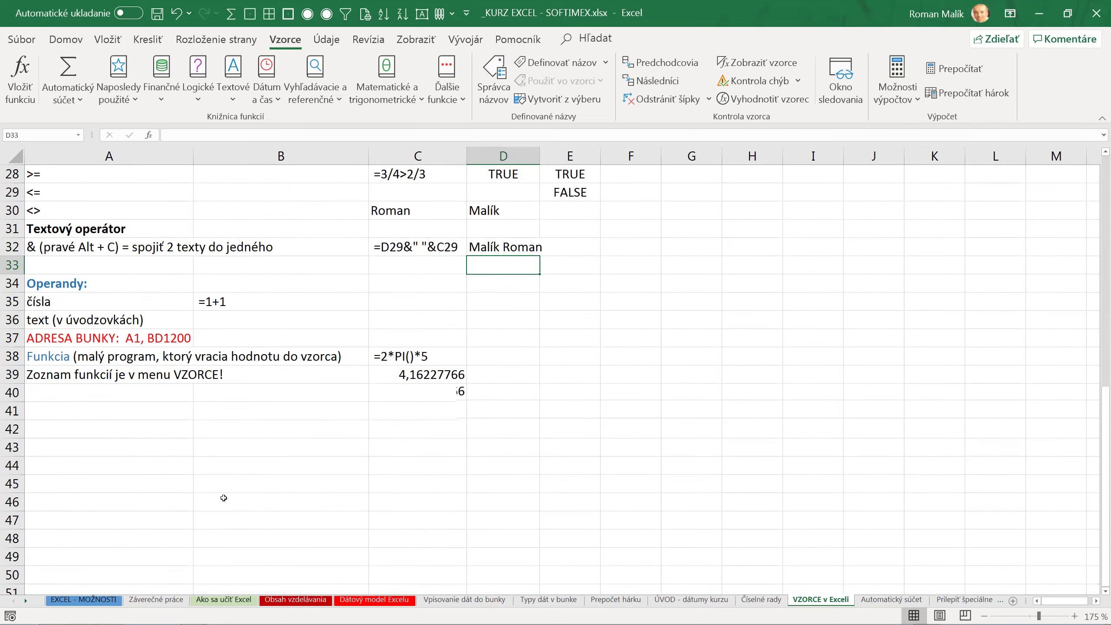
scroll(223, 565, "up", 5)
scroll(87, 324, "up", 3)
scroll(87, 329, "down", 1)
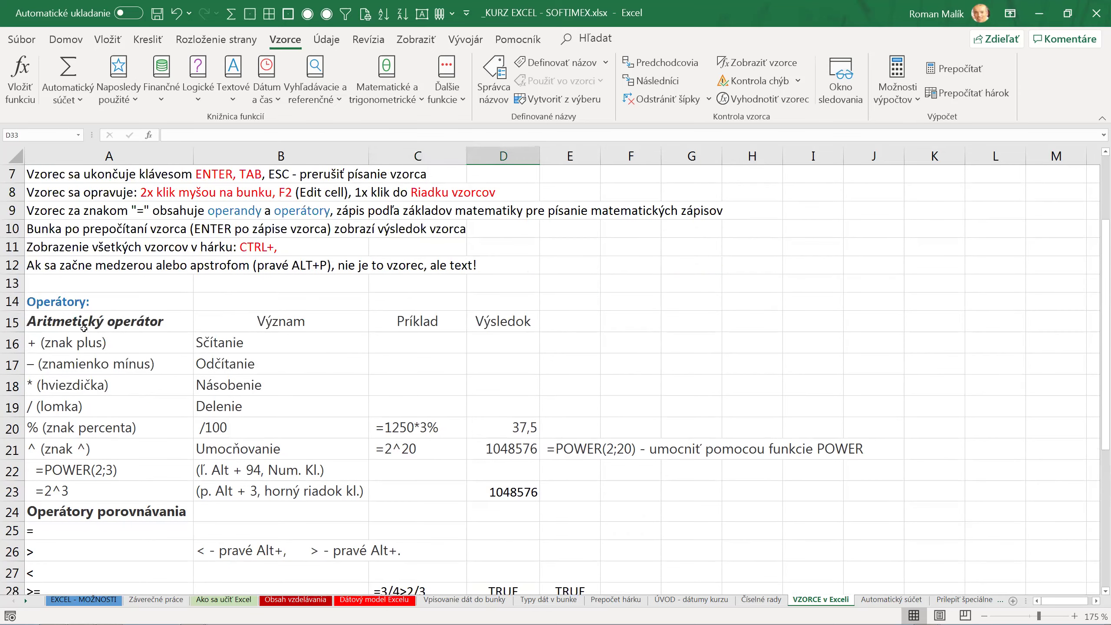
scroll(62, 467, "down", 3)
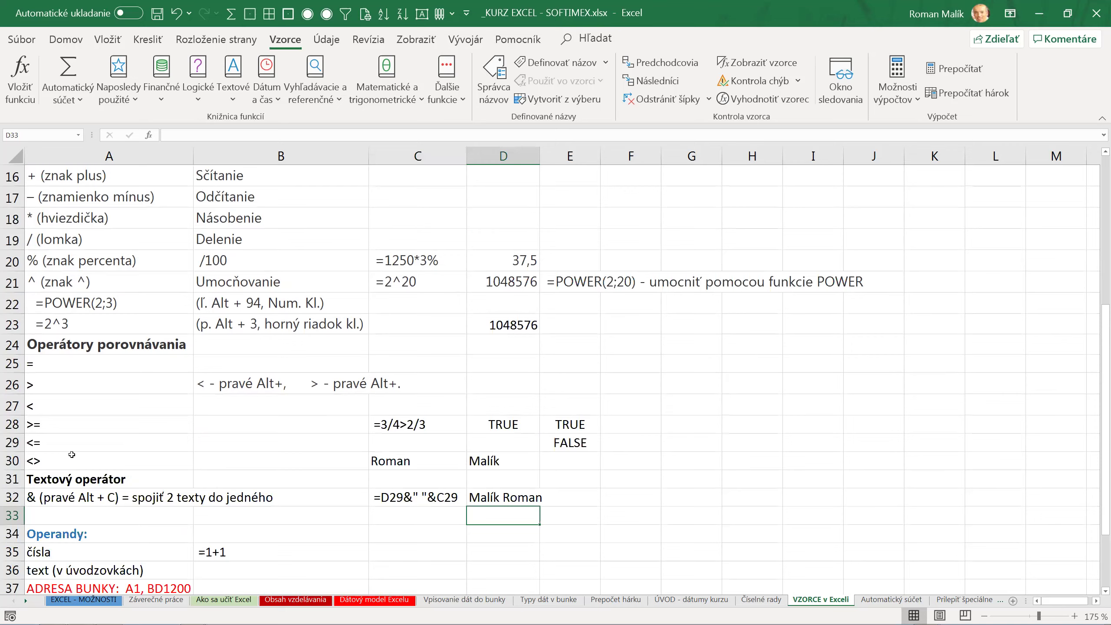
scroll(62, 438, "down", 1)
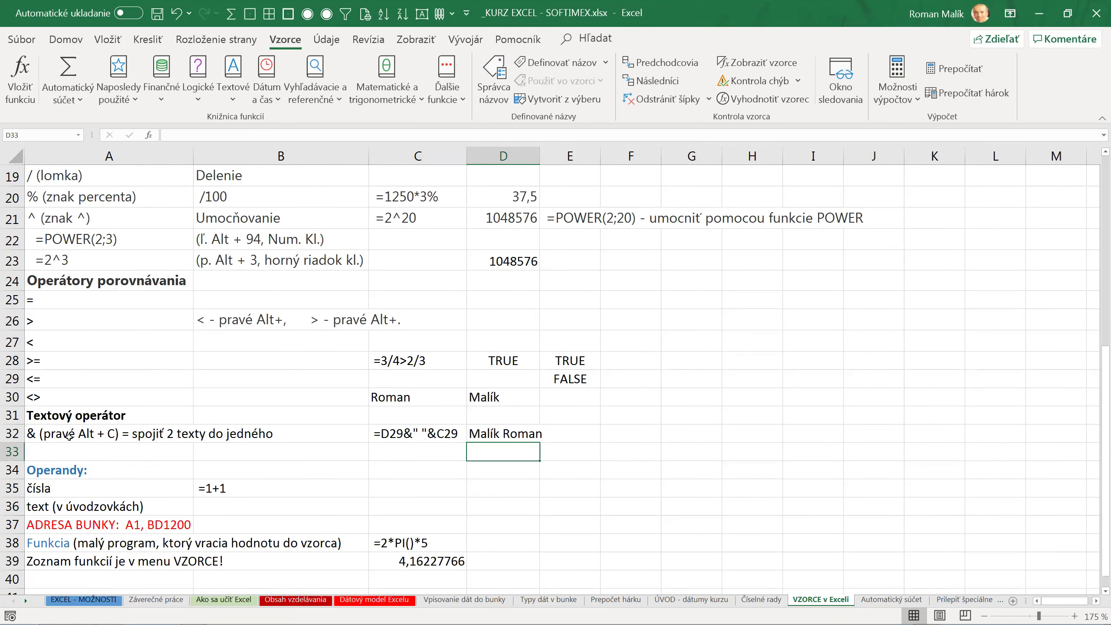
scroll(86, 443, "down", 2)
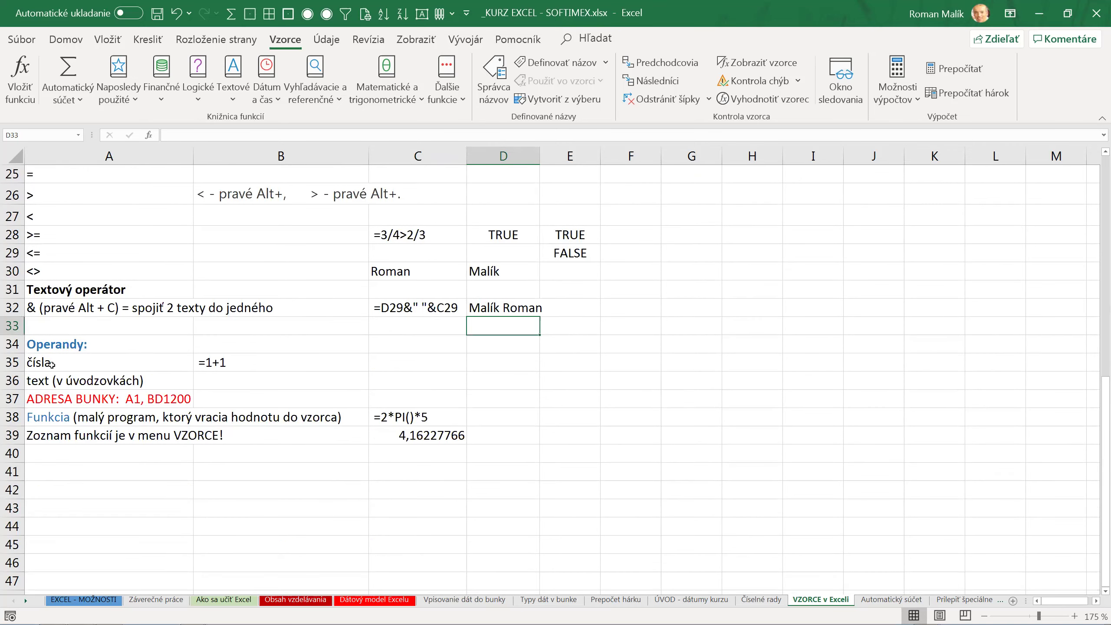
left_click(65, 365)
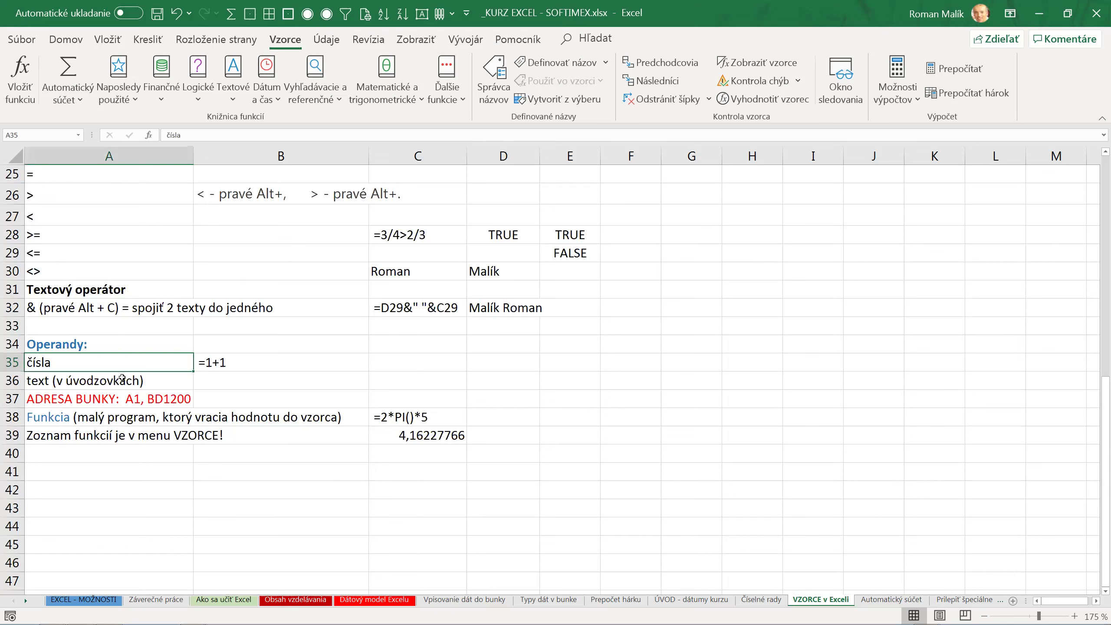
left_click(80, 385)
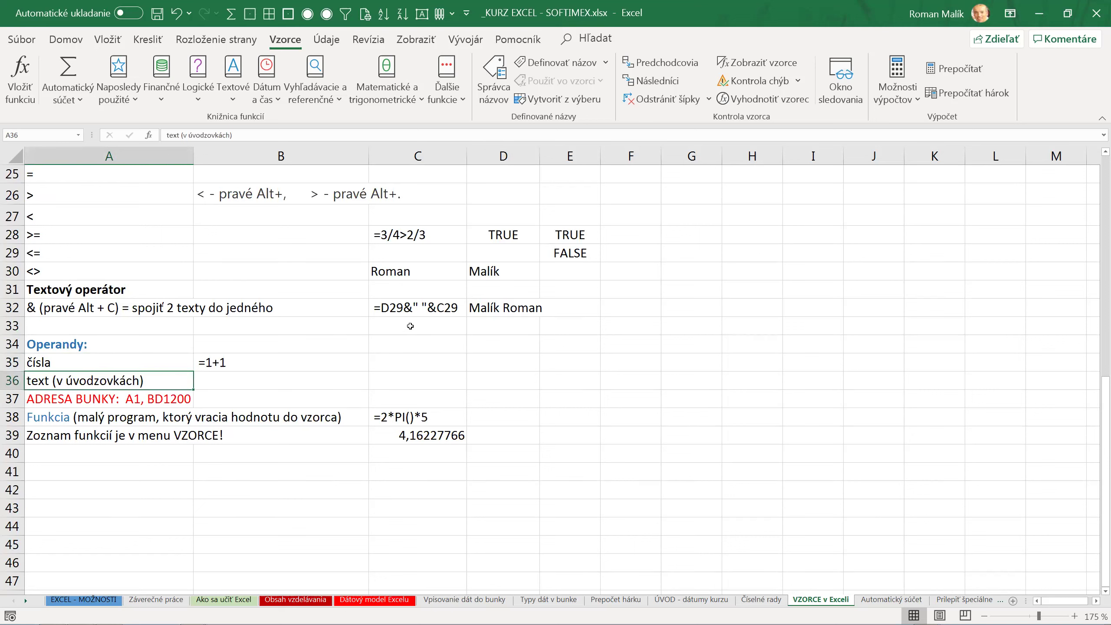
left_click(58, 403)
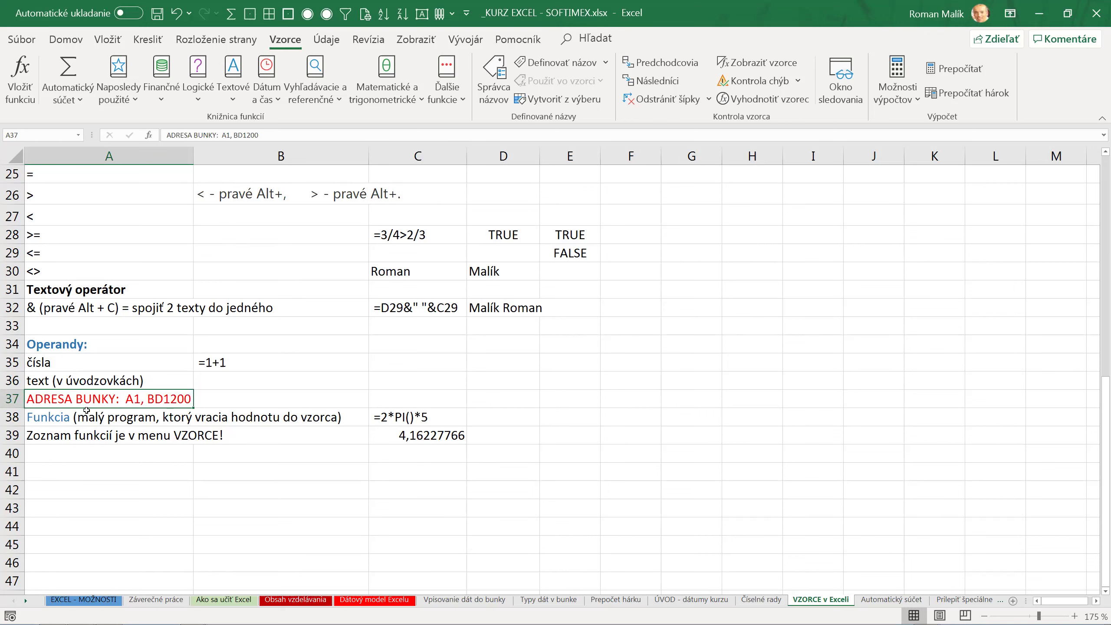
left_click(49, 421)
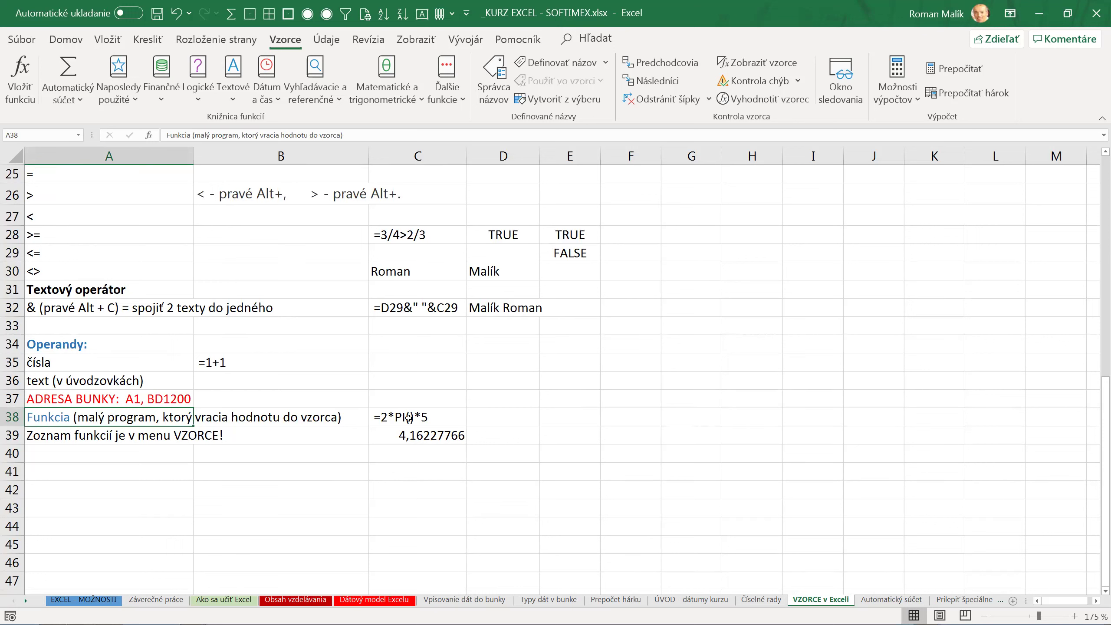
left_click(409, 418)
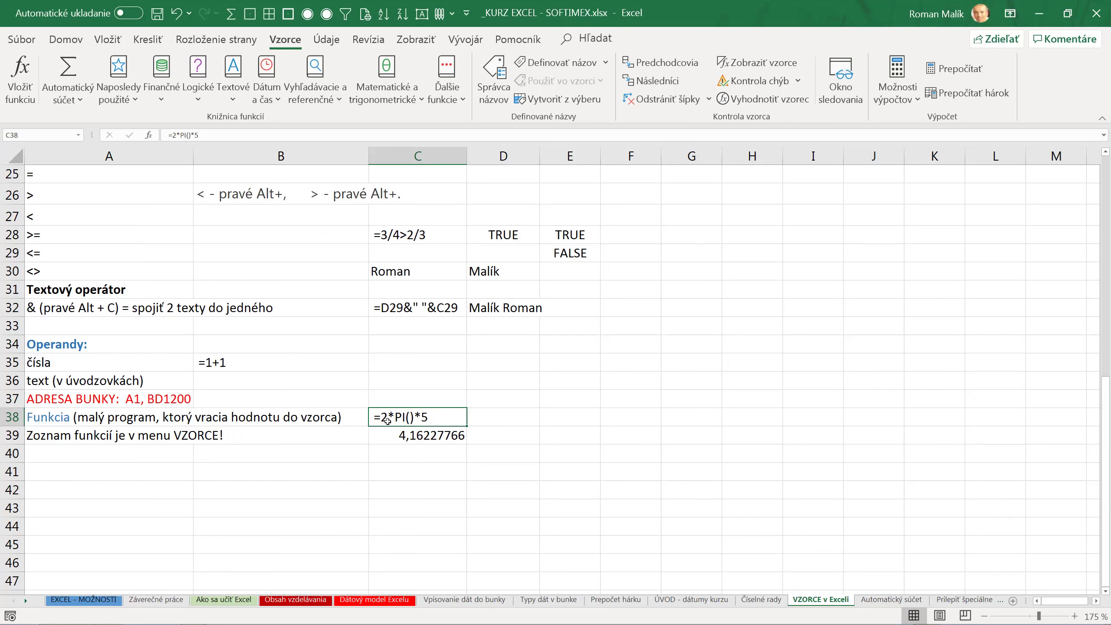
scroll(120, 395, "up", 4)
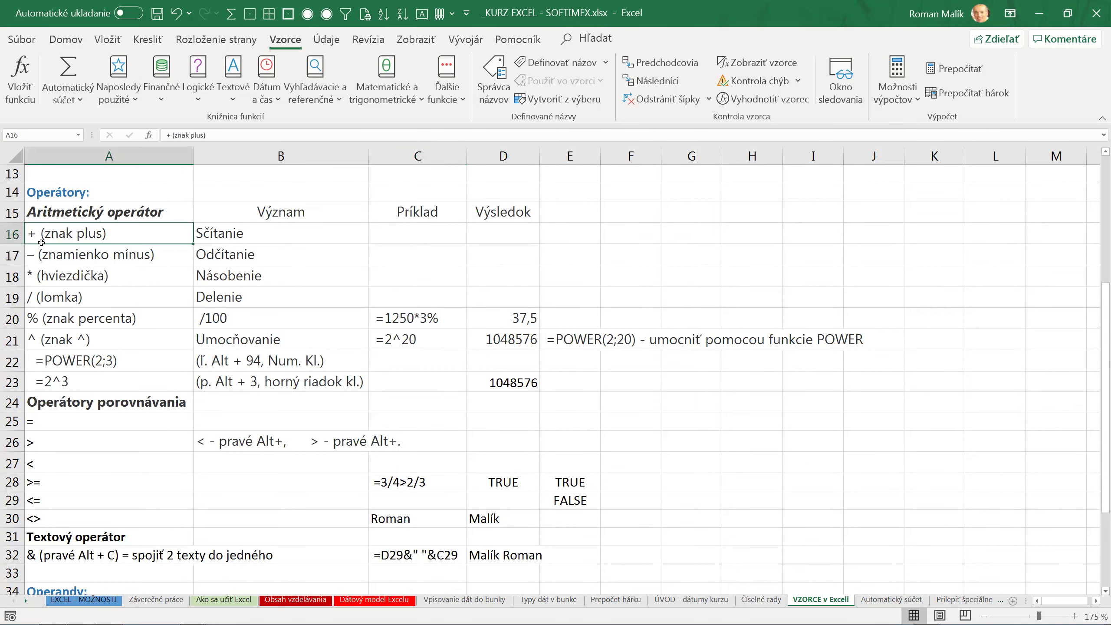
left_click_drag(42, 233, 44, 255)
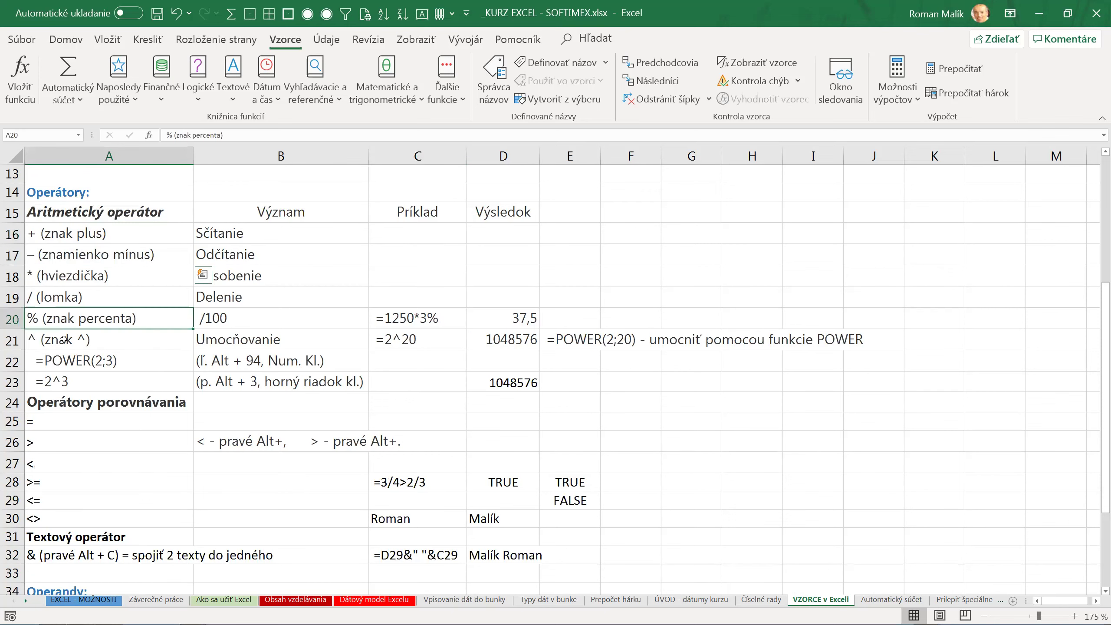
left_click_drag(59, 317, 63, 341)
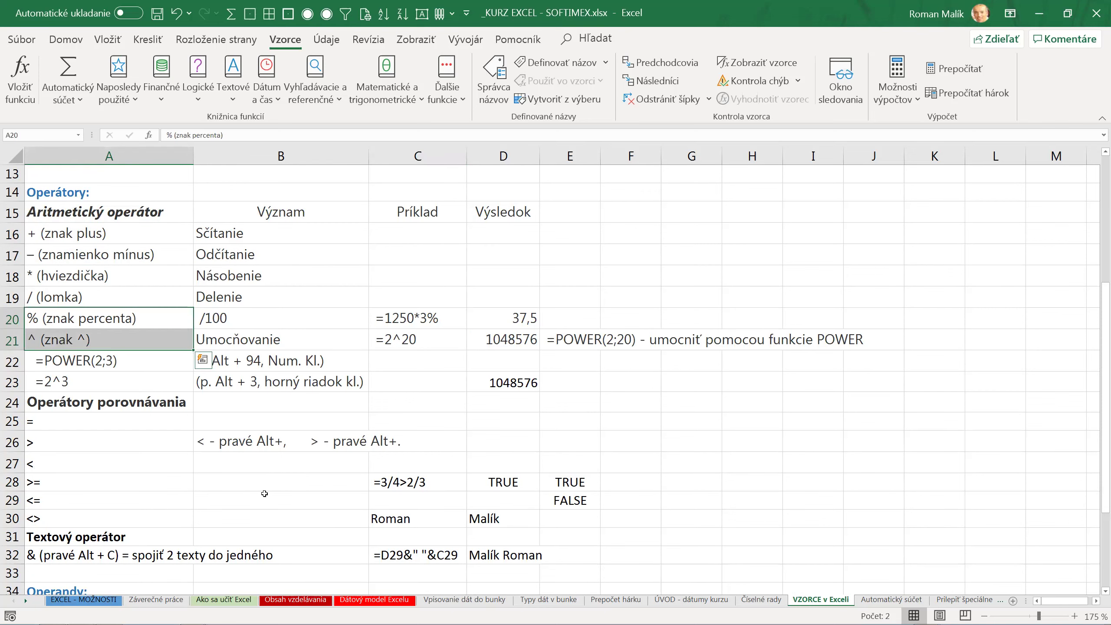
scroll(271, 494, "down", 2)
scroll(305, 499, "down", 2)
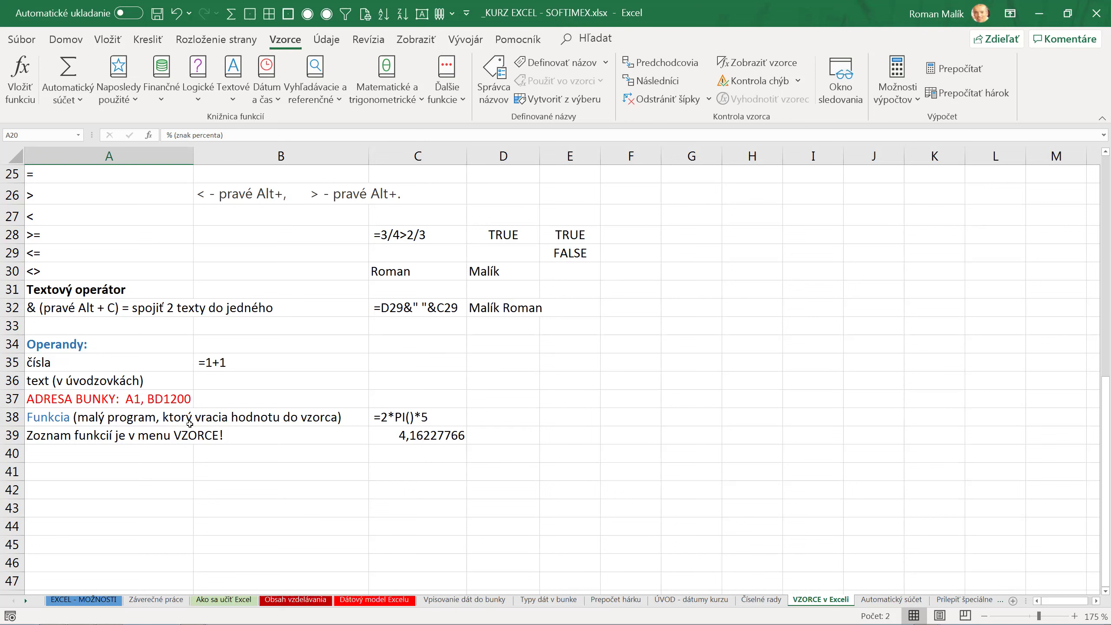
Step: From C38, browse the Dátum a čas category in Insert Function, then cancel without inserting
left_click(400, 419)
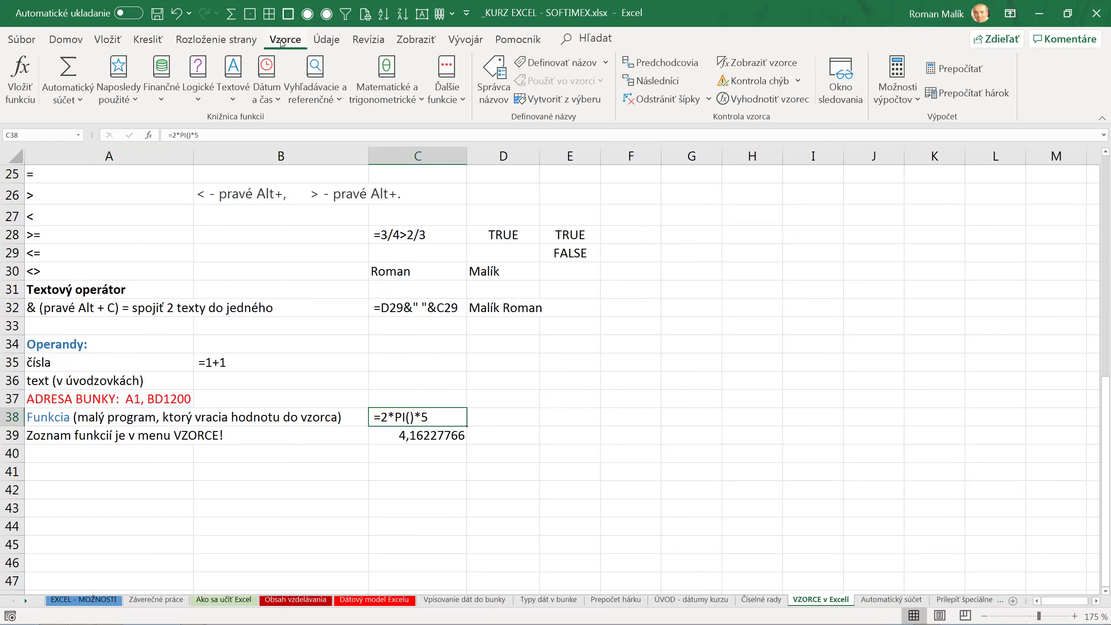
left_click(19, 90)
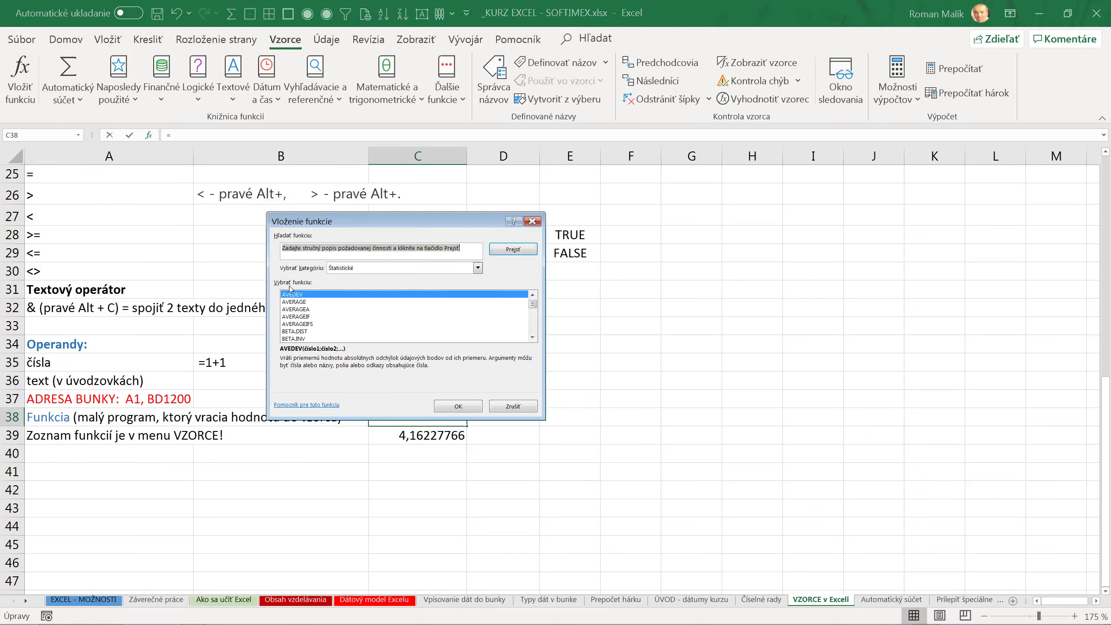
mouse_move(533, 304)
left_mouse_down()
mouse_move(534, 337)
mouse_move(522, 293)
left_mouse_up()
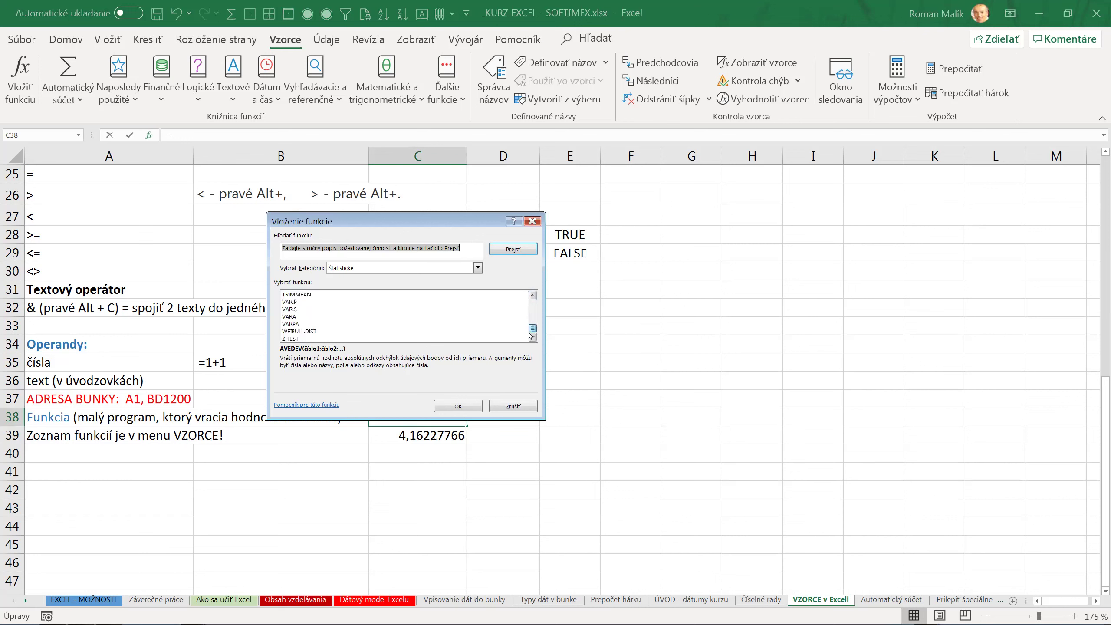
left_click(479, 269)
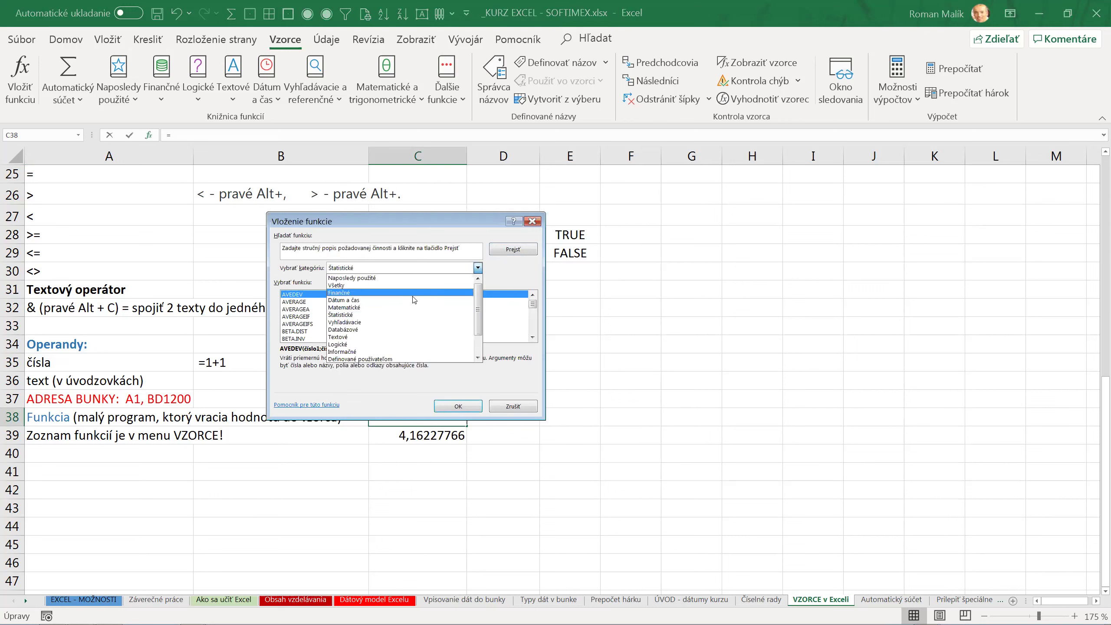
left_click(393, 300)
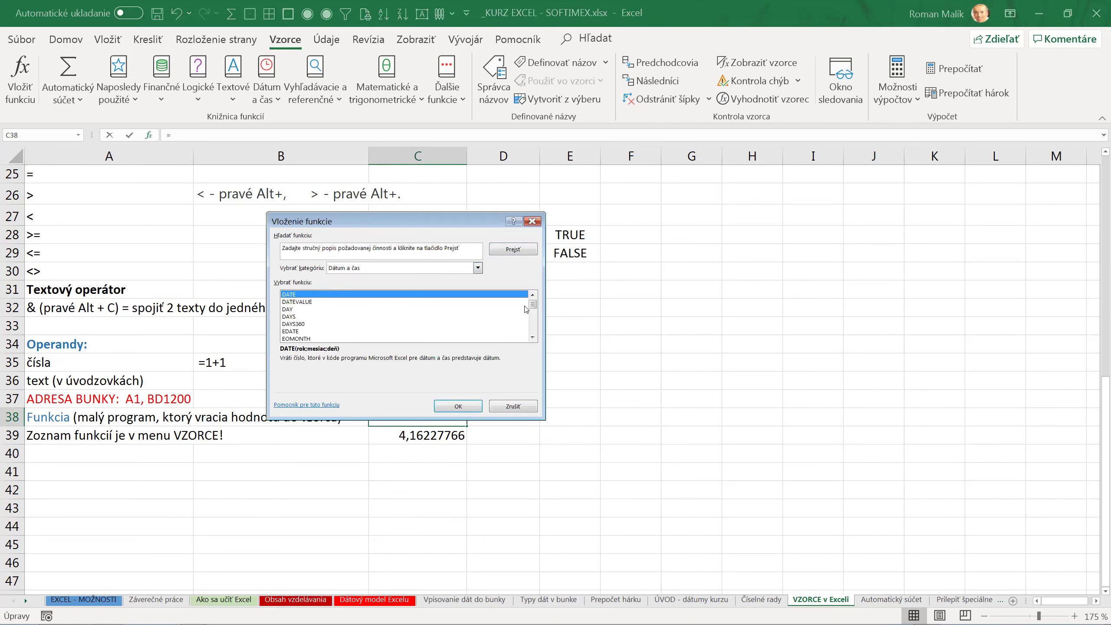
mouse_move(533, 306)
left_mouse_down()
mouse_move(535, 331)
mouse_move(533, 303)
left_mouse_up()
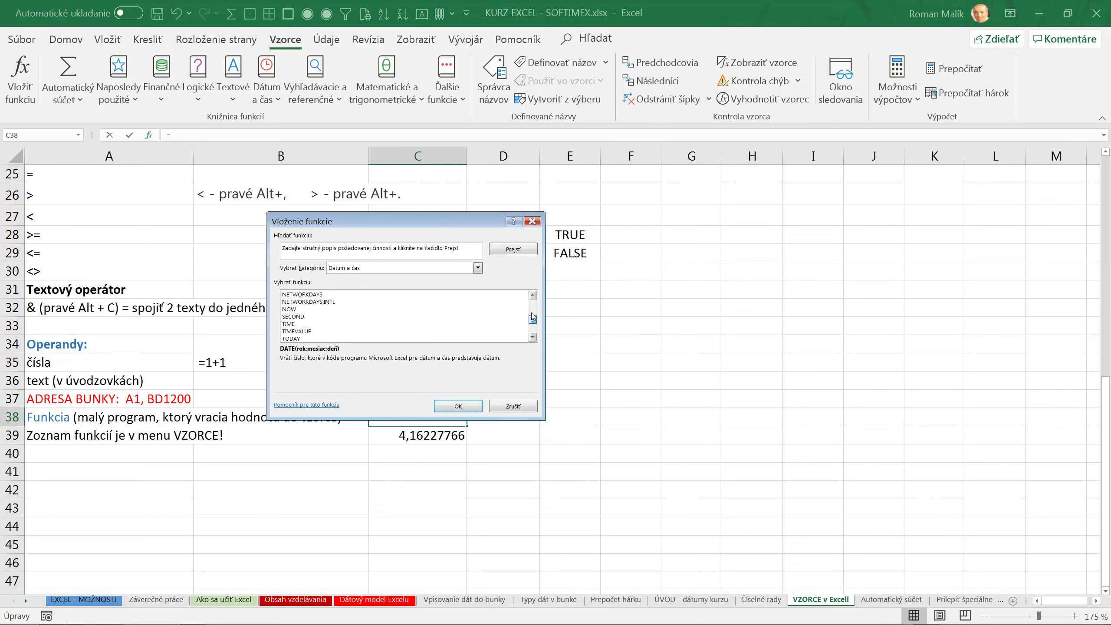
left_click(513, 406)
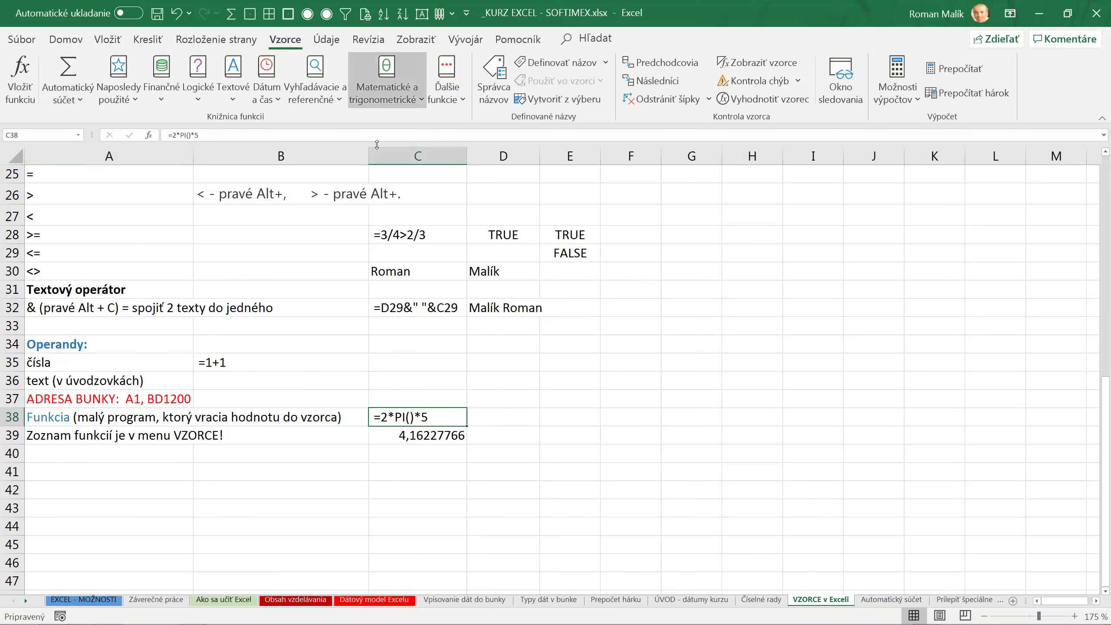
left_click(277, 102)
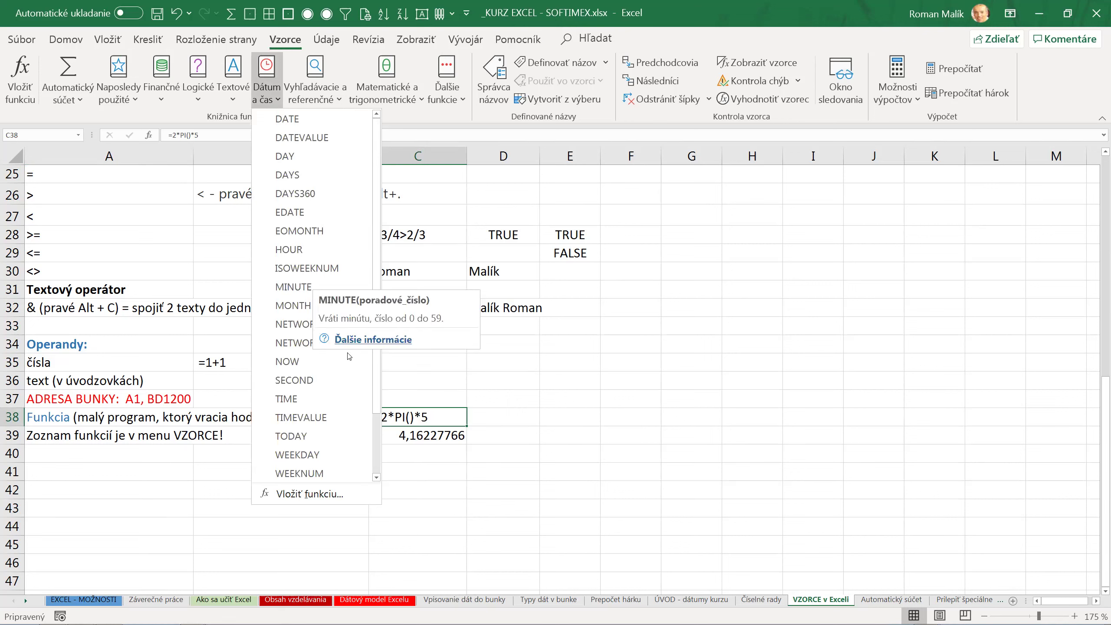
scroll(377, 412, "down", 2)
scroll(377, 412, "down", 2)
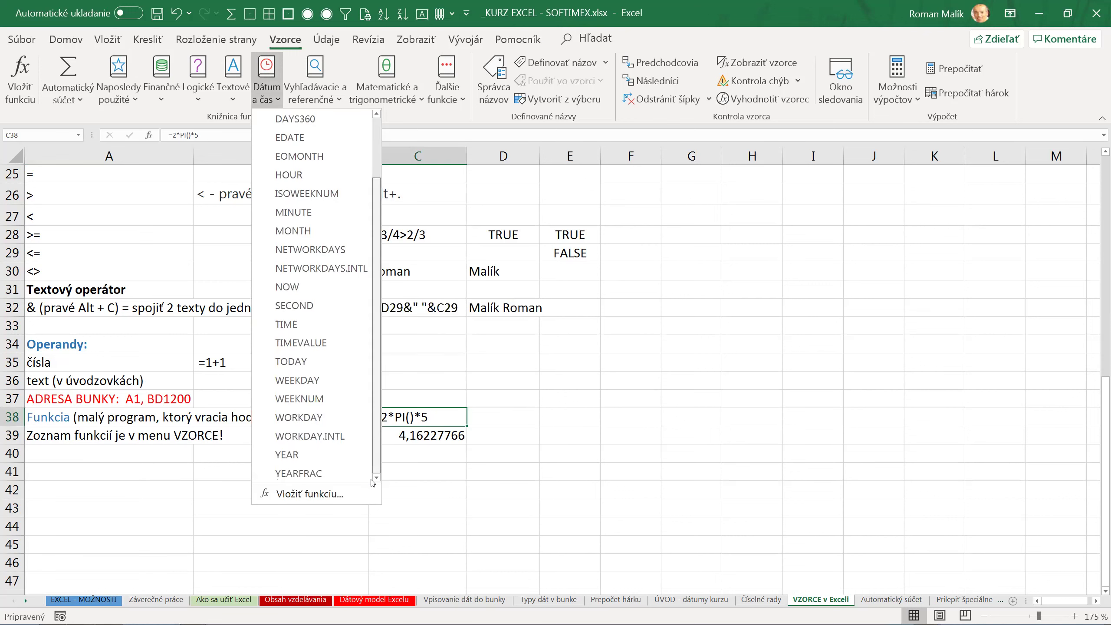
mouse_move(291, 436)
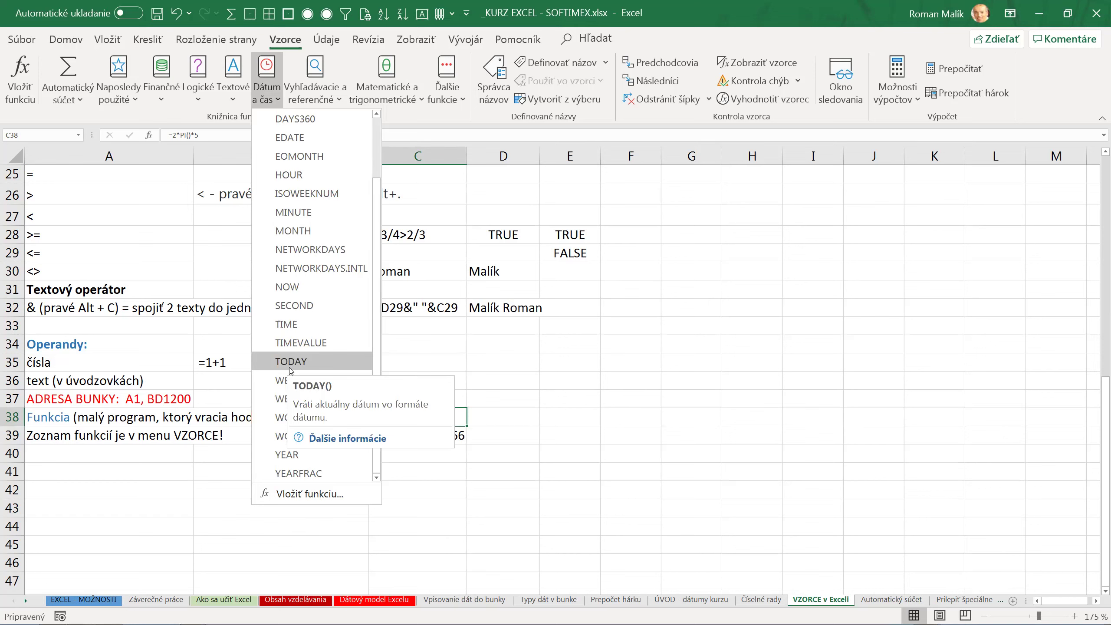
left_click(393, 386)
key("Right")
key("Right")
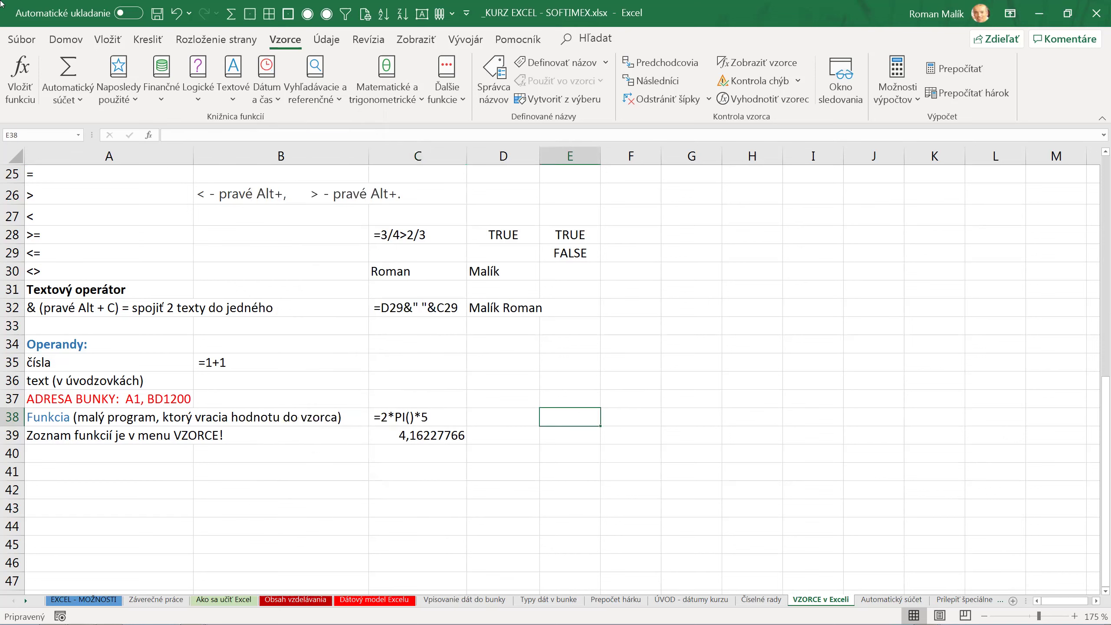
type("=today")
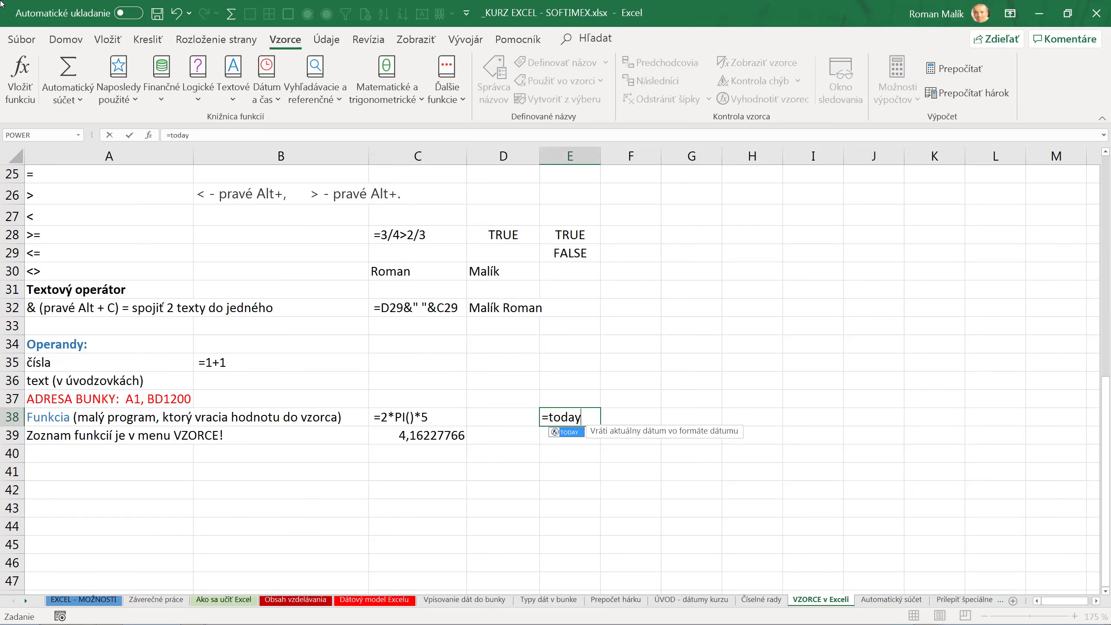
type("()")
key("Return")
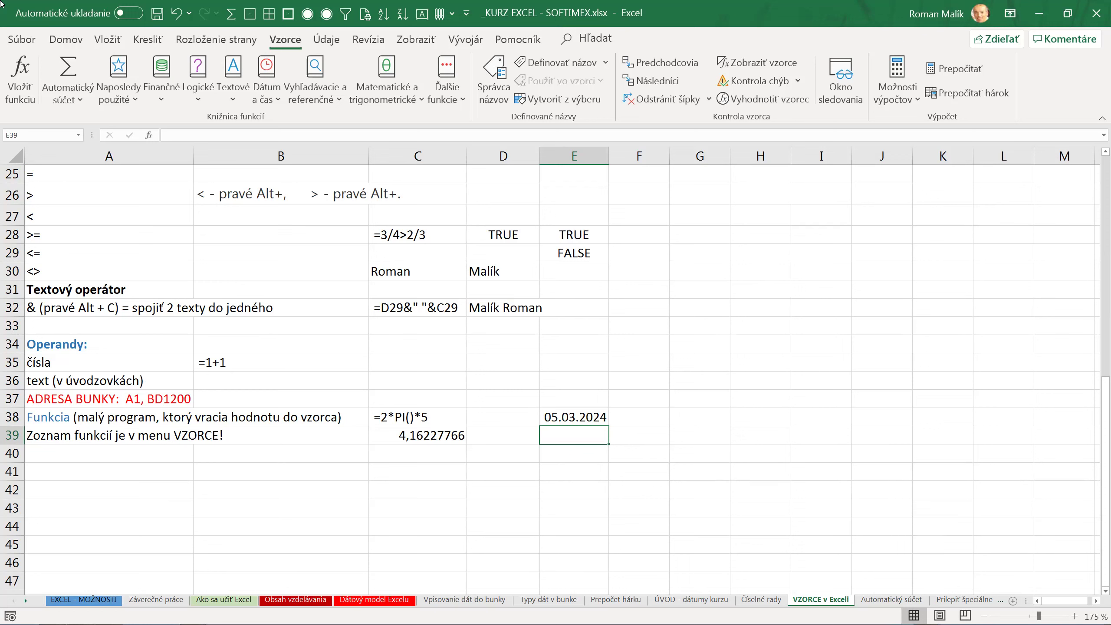
key("Up")
key("Delete")
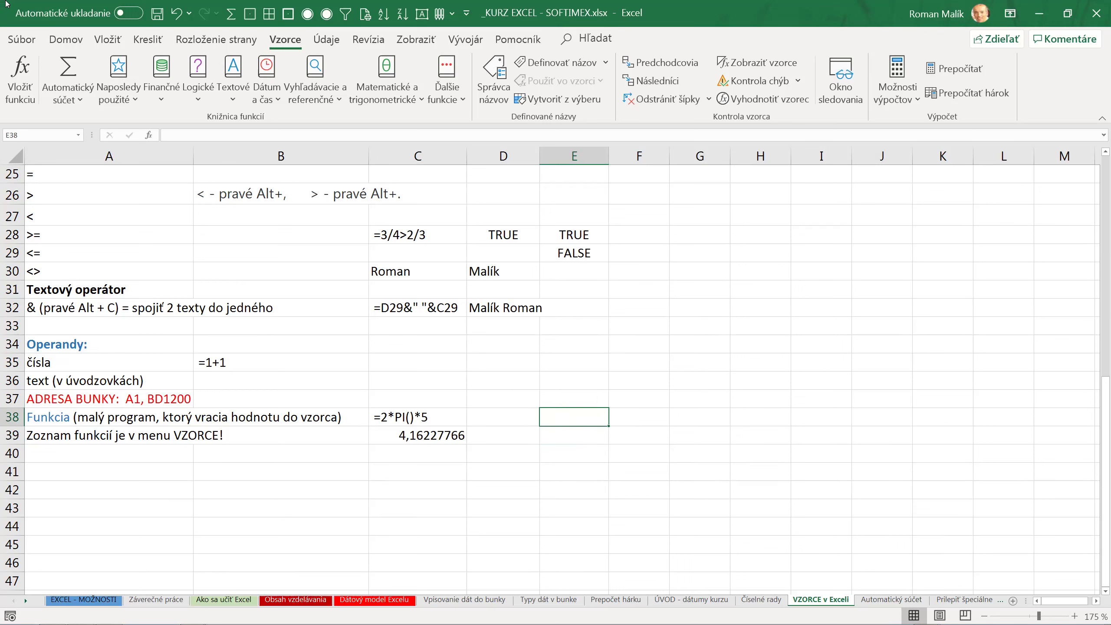
Step: Bring the Operátory table back into view and switch to the Domov ribbon tab
scroll(142, 432, "up", 5)
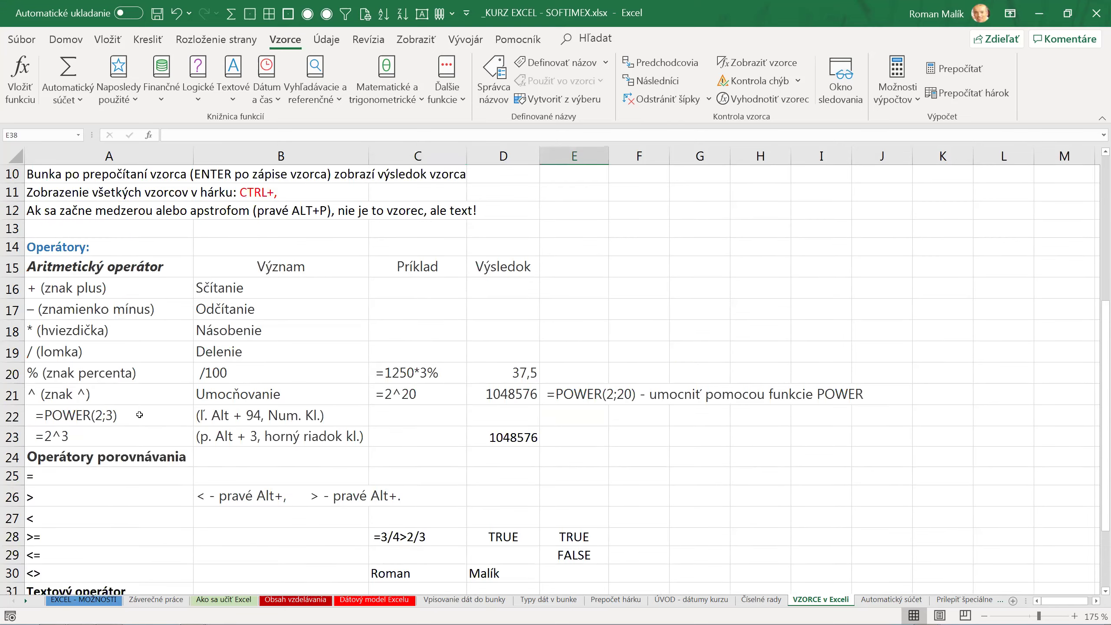
scroll(137, 416, "up", 3)
scroll(193, 335, "down", 6)
scroll(192, 336, "down", 1)
scroll(191, 336, "down", 3)
scroll(191, 336, "up", 2)
scroll(186, 332, "up", 6)
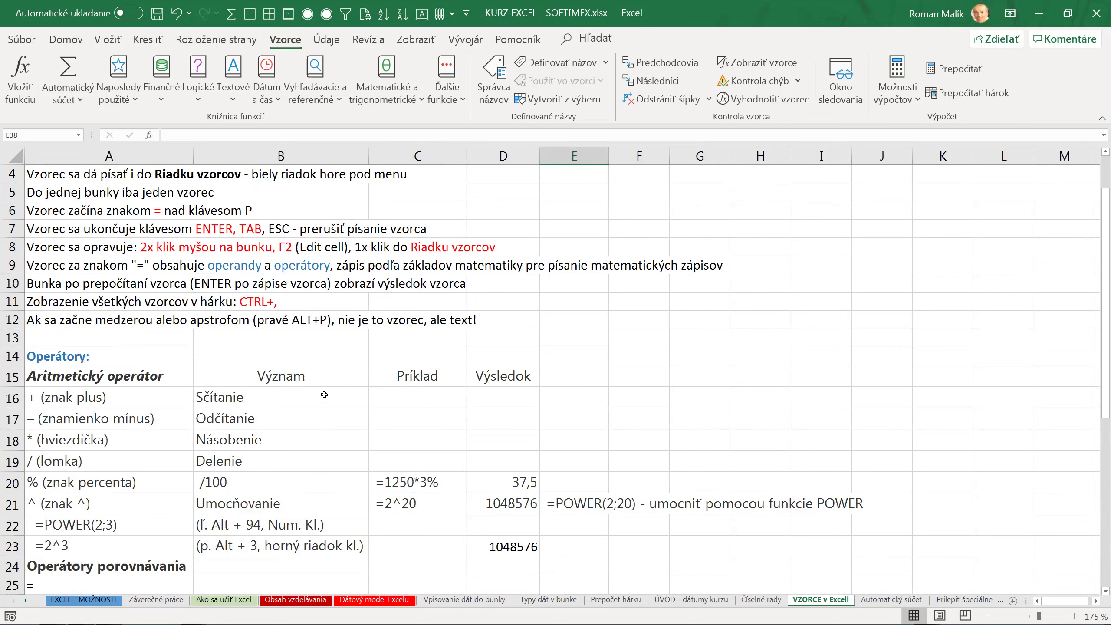
scroll(256, 360, "down", 4)
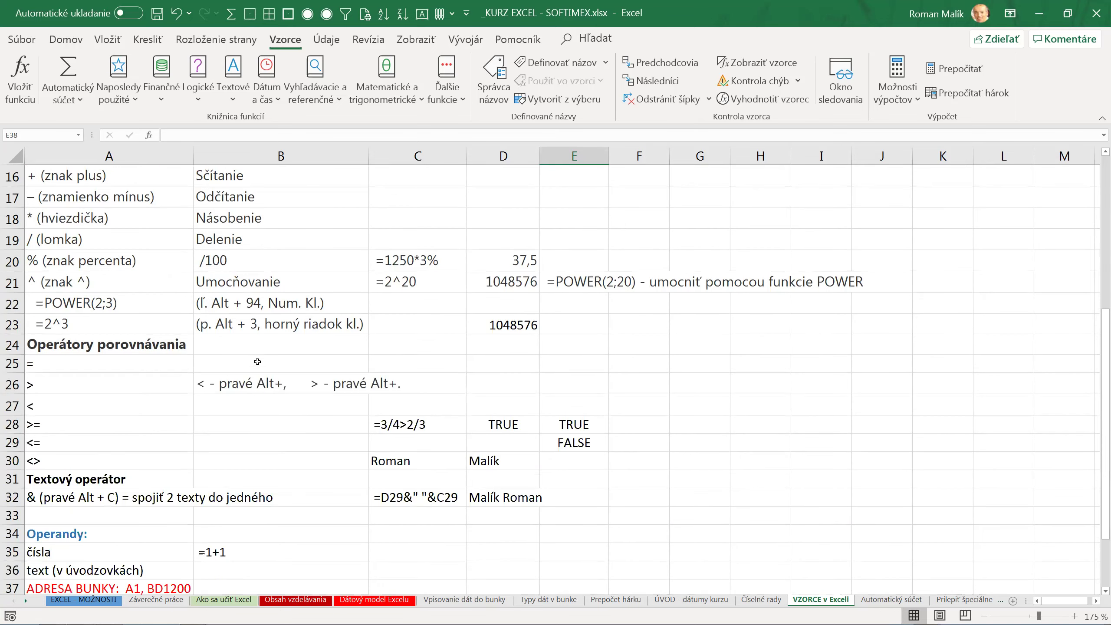
scroll(258, 361, "down", 3)
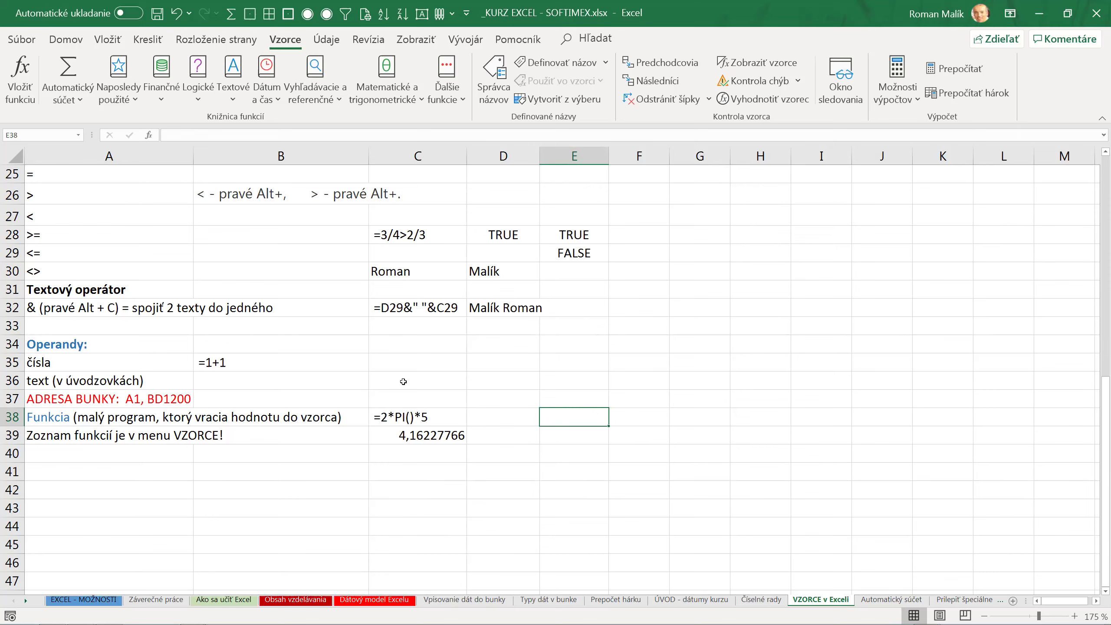
scroll(403, 382, "up", 2)
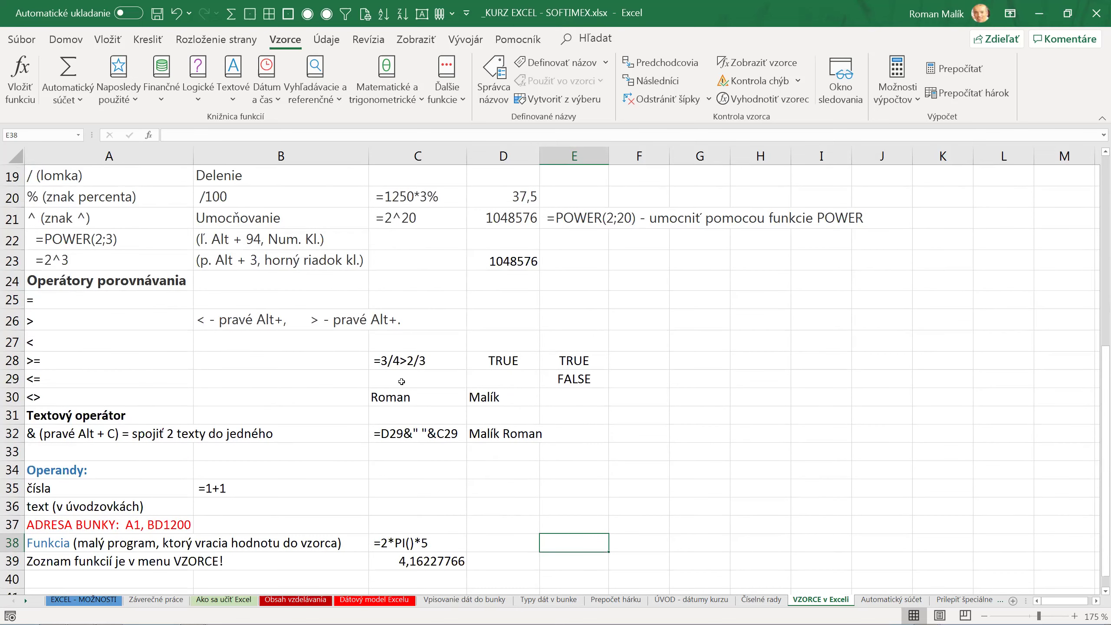
scroll(398, 387, "up", 3)
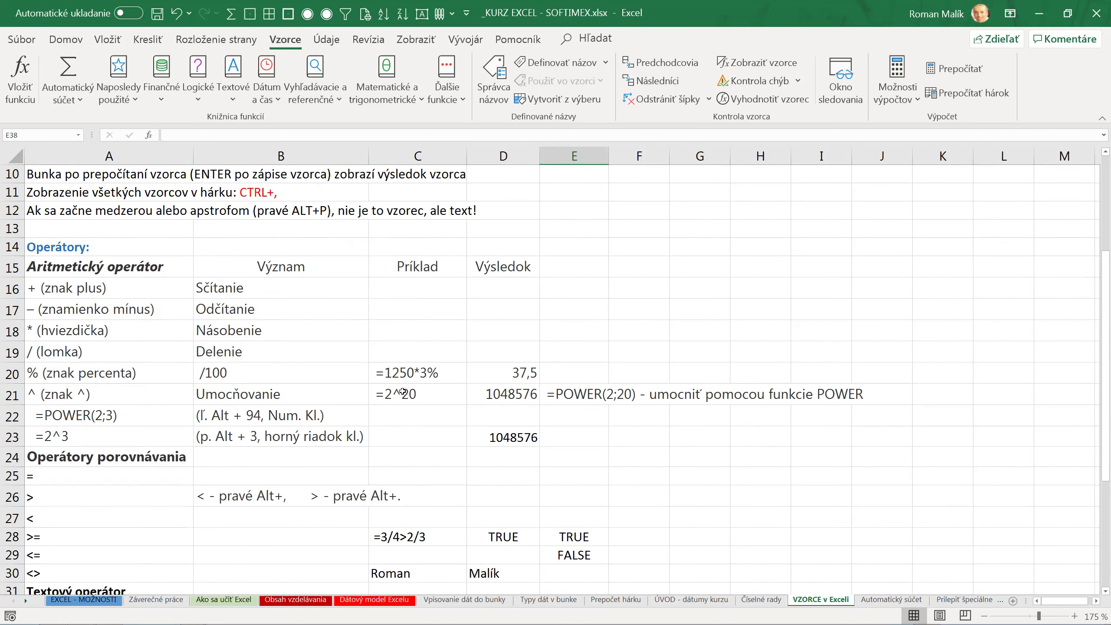
scroll(373, 356, "up", 1)
scroll(373, 356, "up", 1)
left_click(65, 40)
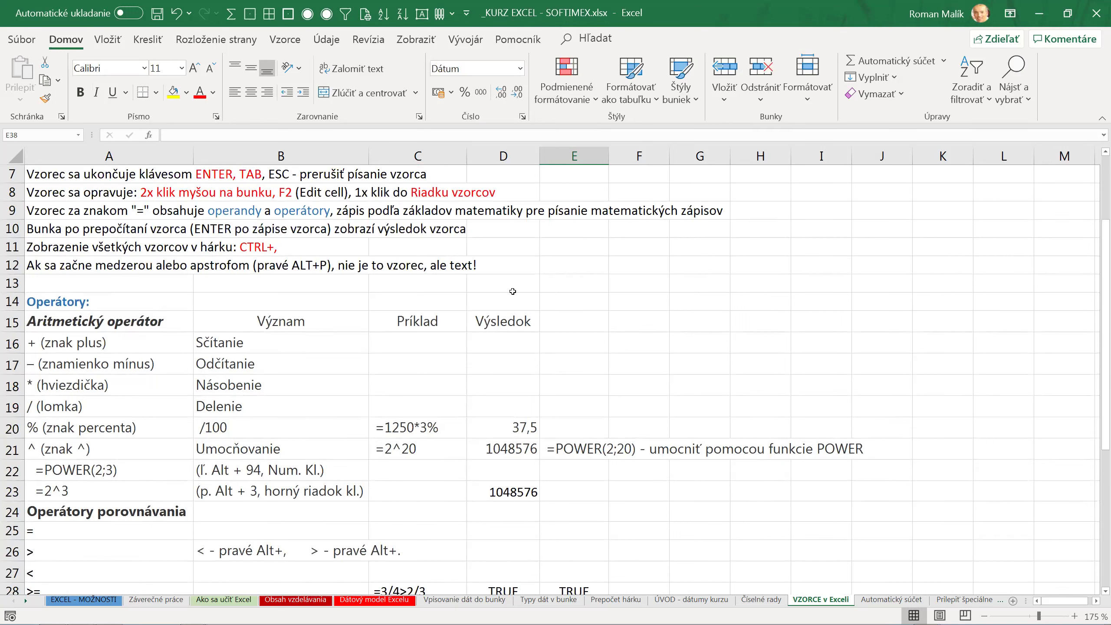
Step: Try Euro accounting, Percent, then Comma Style formats on the D20 result
left_click(525, 427)
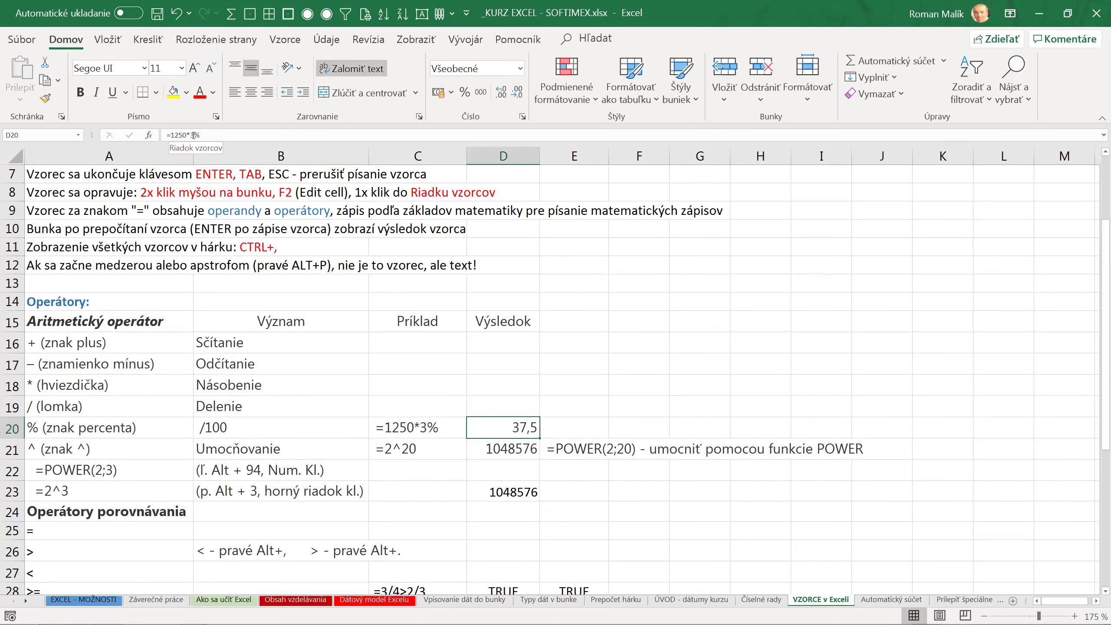
left_click(450, 95)
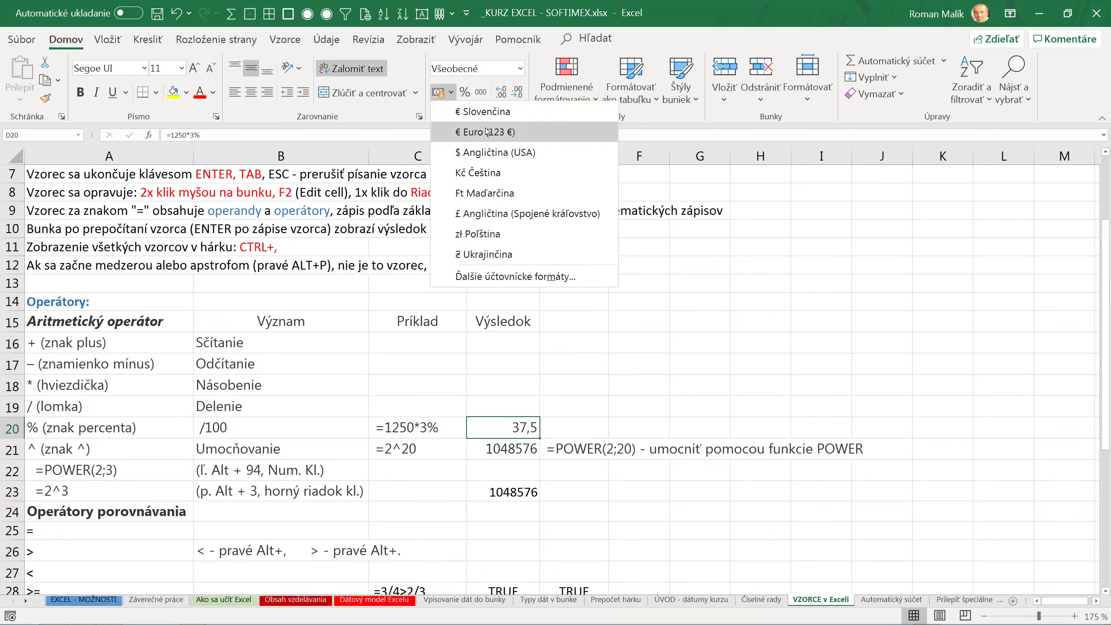
left_click(486, 130)
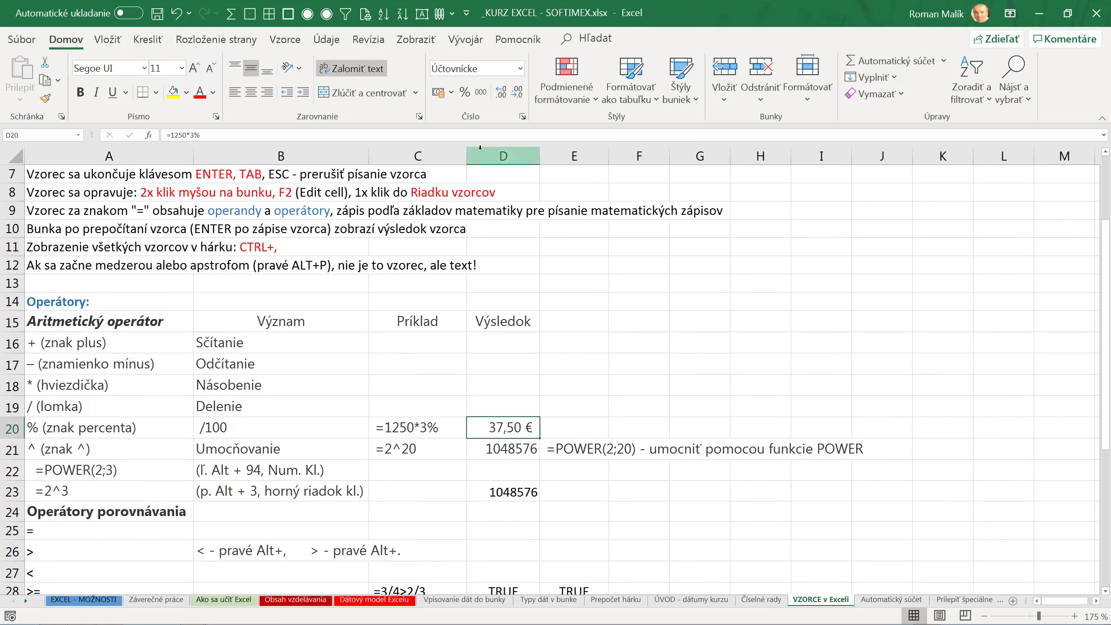
left_click(465, 93)
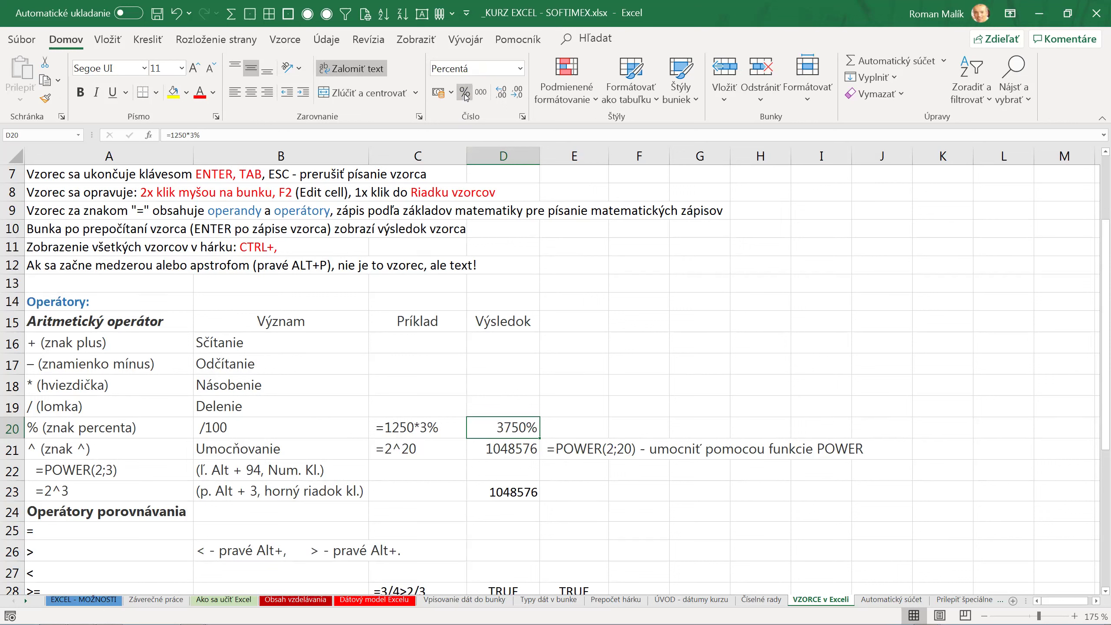
left_click(481, 92)
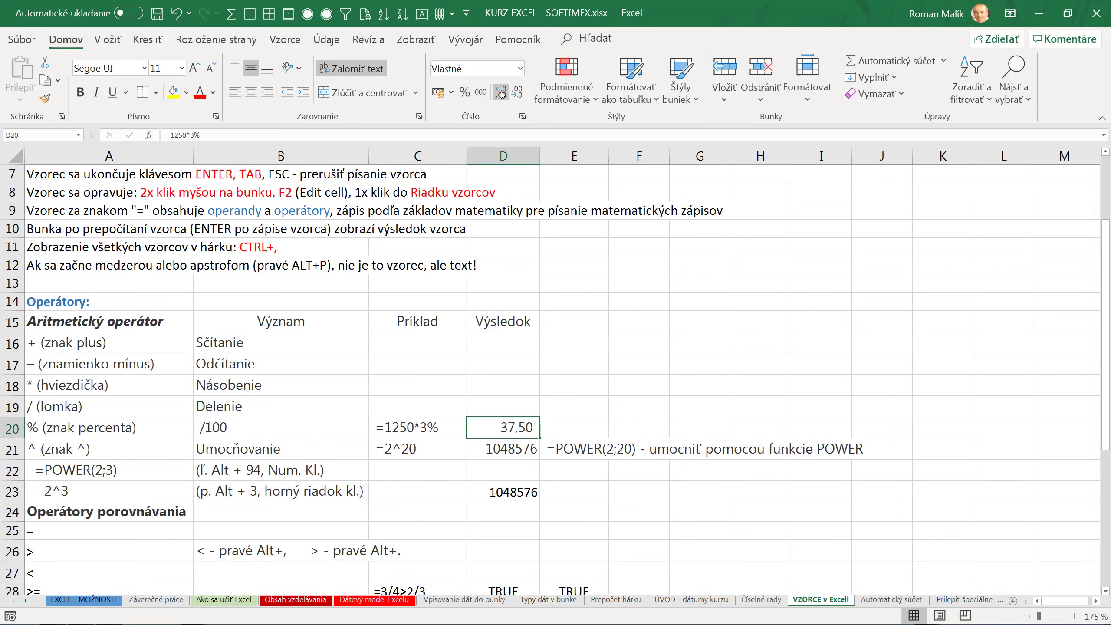
Step: Adjust D20's decimal places back to two, showing 37,50, and check the Number Format list
left_click(502, 94)
left_click(503, 95)
left_click(502, 94)
left_click(516, 96)
left_click(516, 97)
left_click(516, 96)
left_click(520, 68)
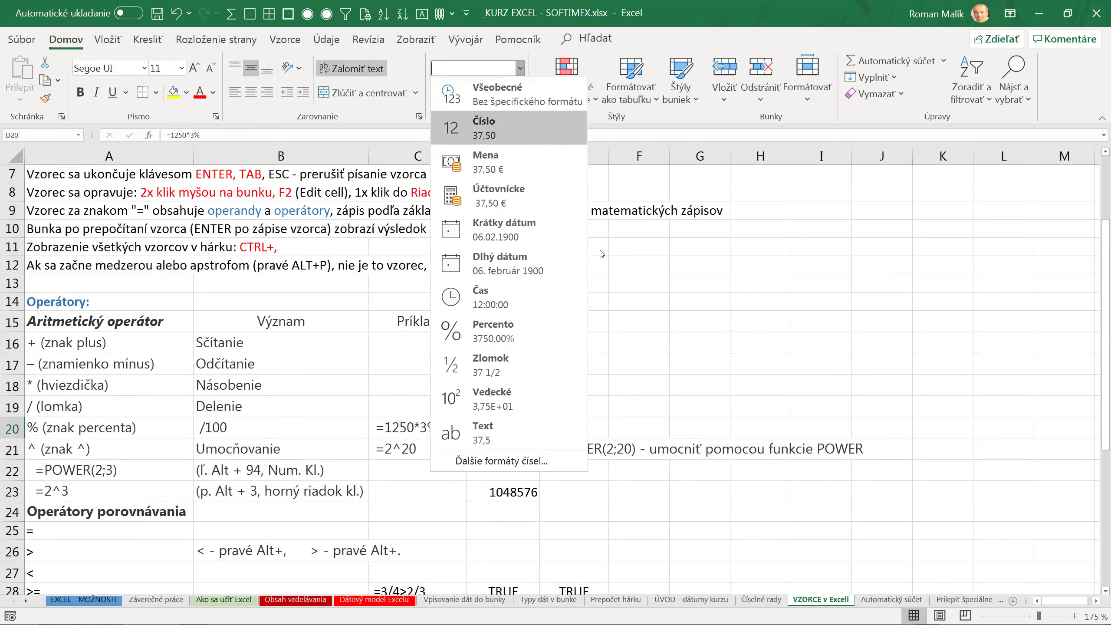
left_click(608, 375)
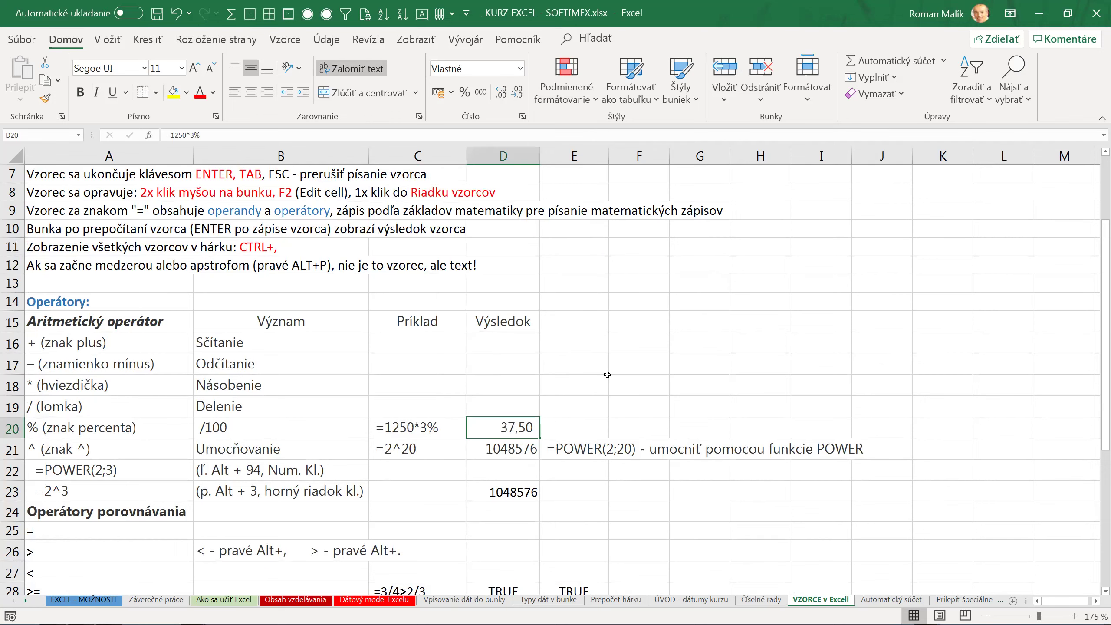
scroll(55, 223, "up", 2)
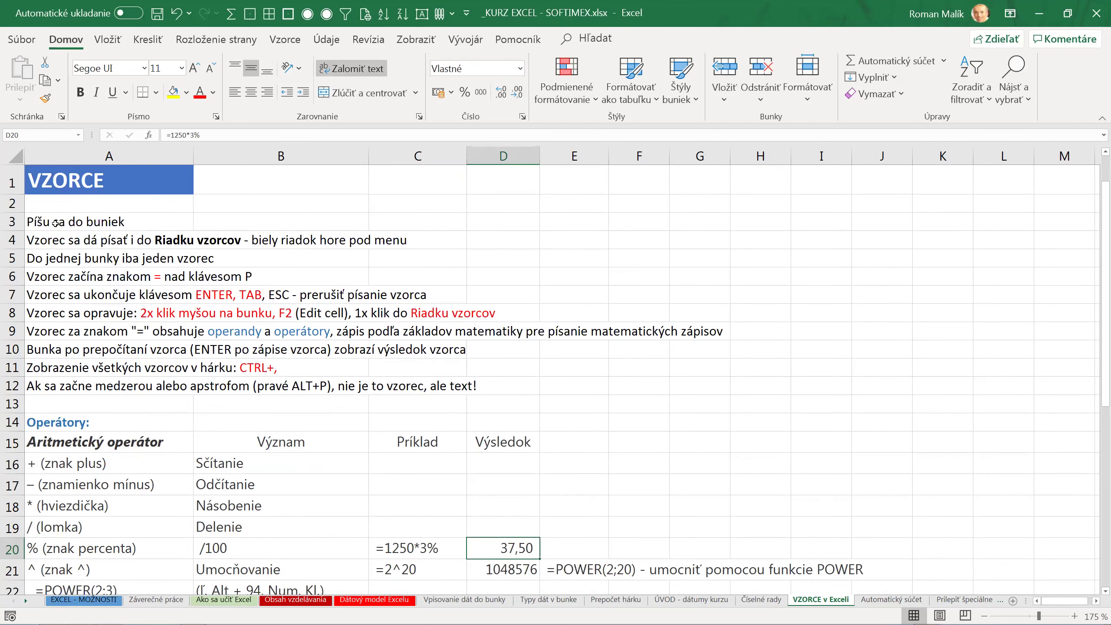
scroll(201, 297, "down", 3)
scroll(209, 290, "down", 2)
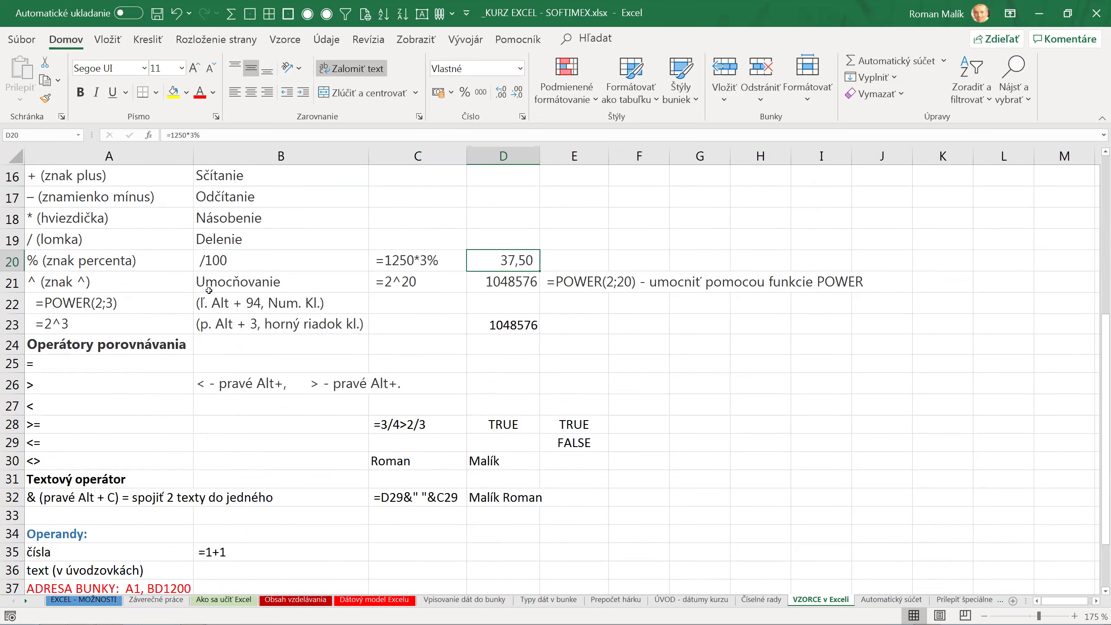
scroll(210, 291, "up", 5)
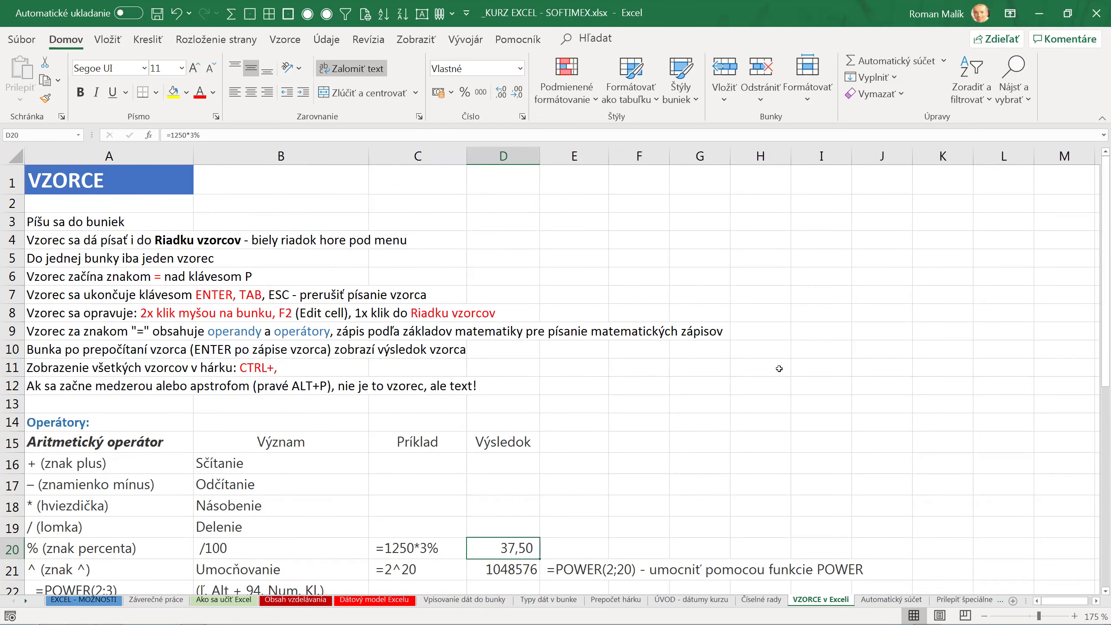